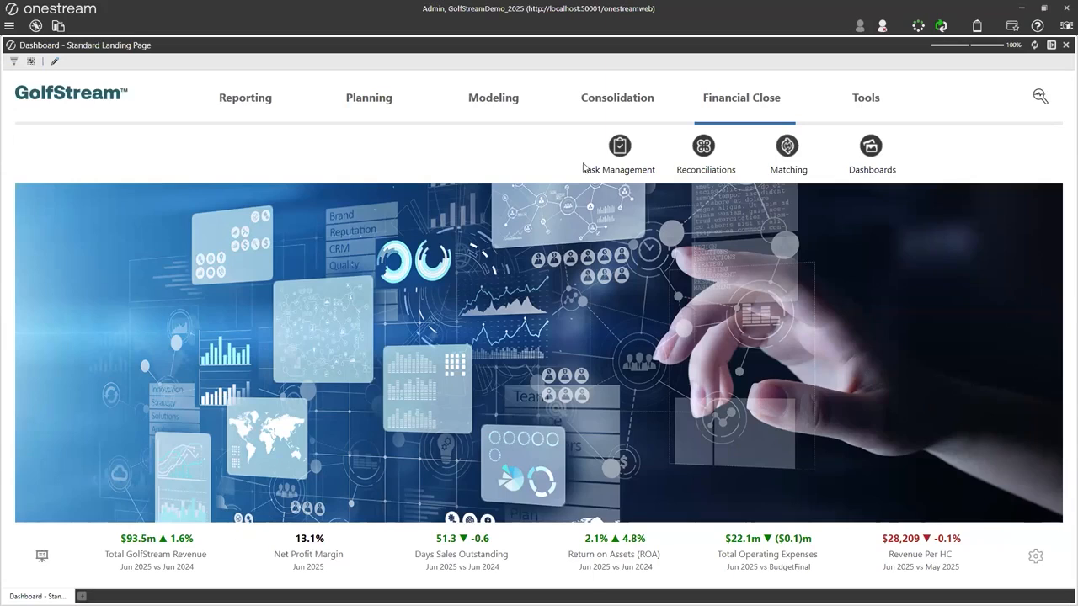
Open Task Management and review the details of the past-due tasks
{"action": "left_click", "coordinate": [601, 150]}
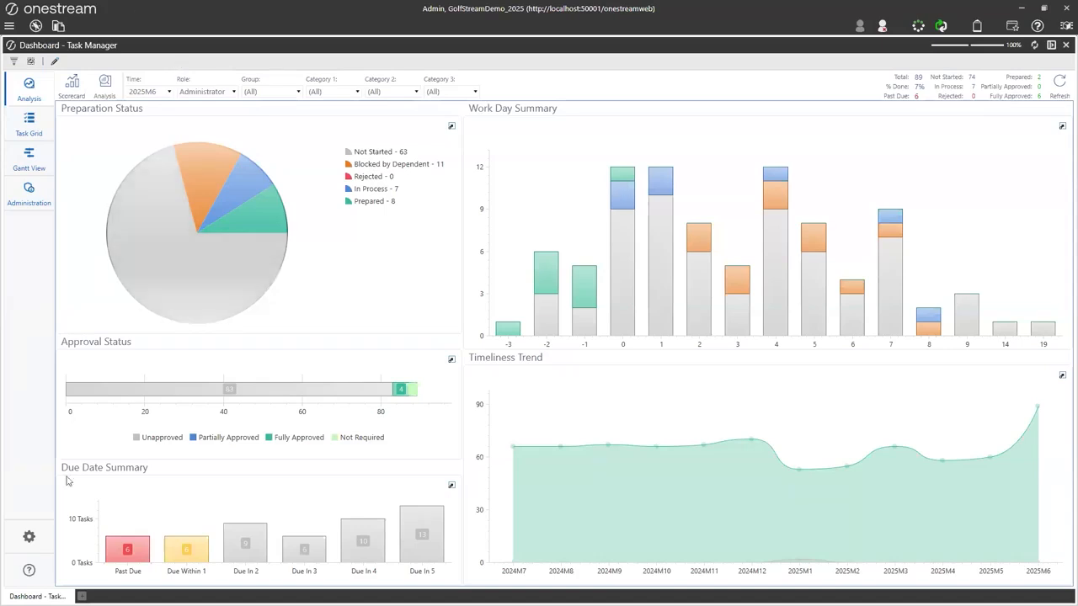
{"action": "left_click", "coordinate": [130, 543]}
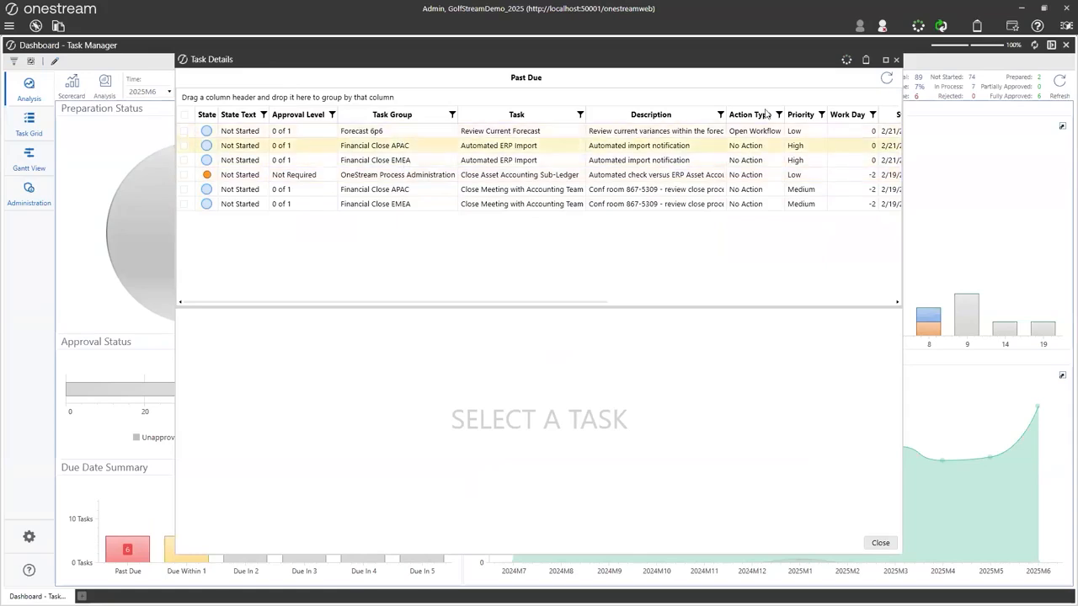
{"action": "left_click", "coordinate": [883, 542]}
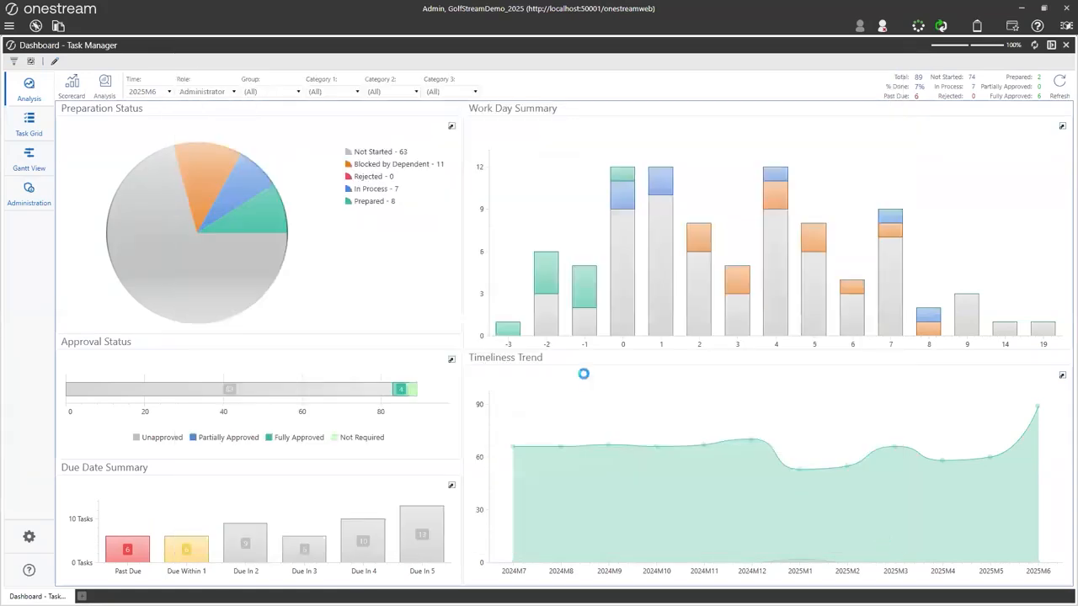
Filter the task analysis to the Financial Close NA group and show the TB Import - Acme task from those due within 1 day
{"action": "left_click", "coordinate": [262, 92]}
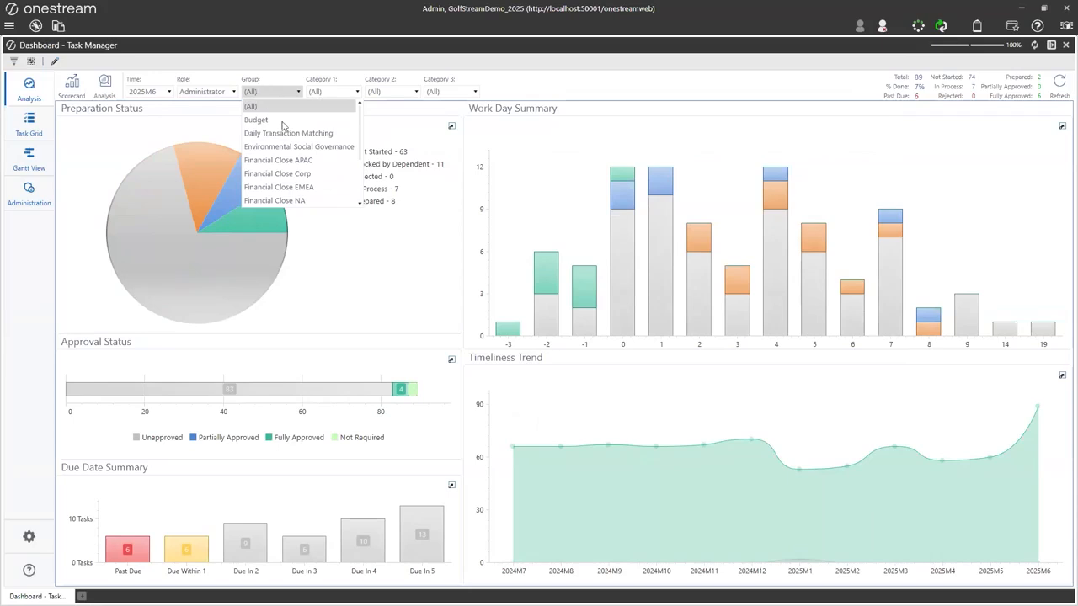
{"action": "left_click", "coordinate": [290, 201]}
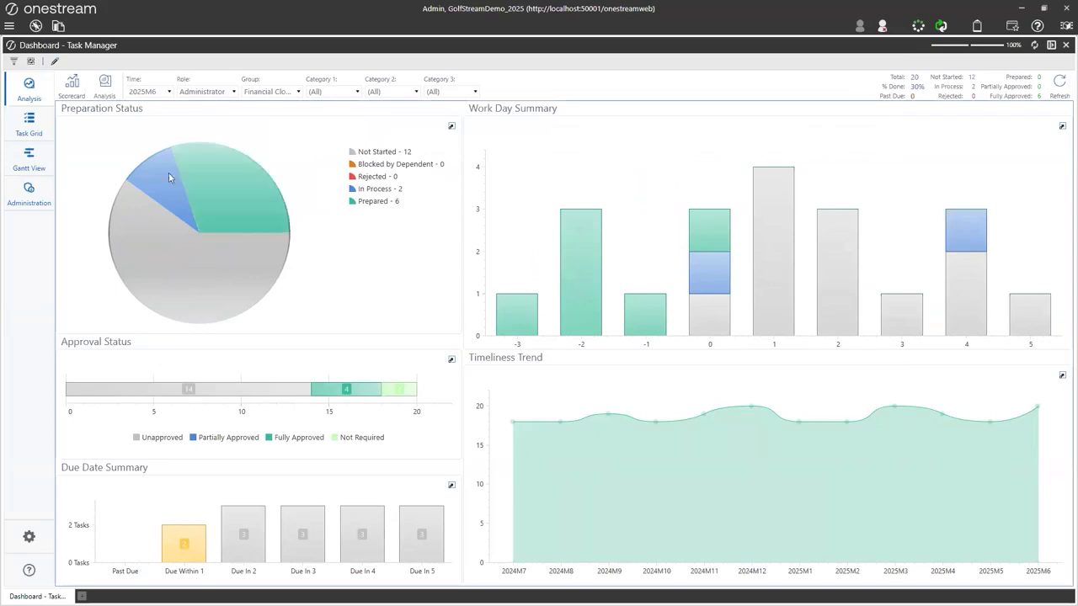
{"action": "left_click", "coordinate": [187, 545]}
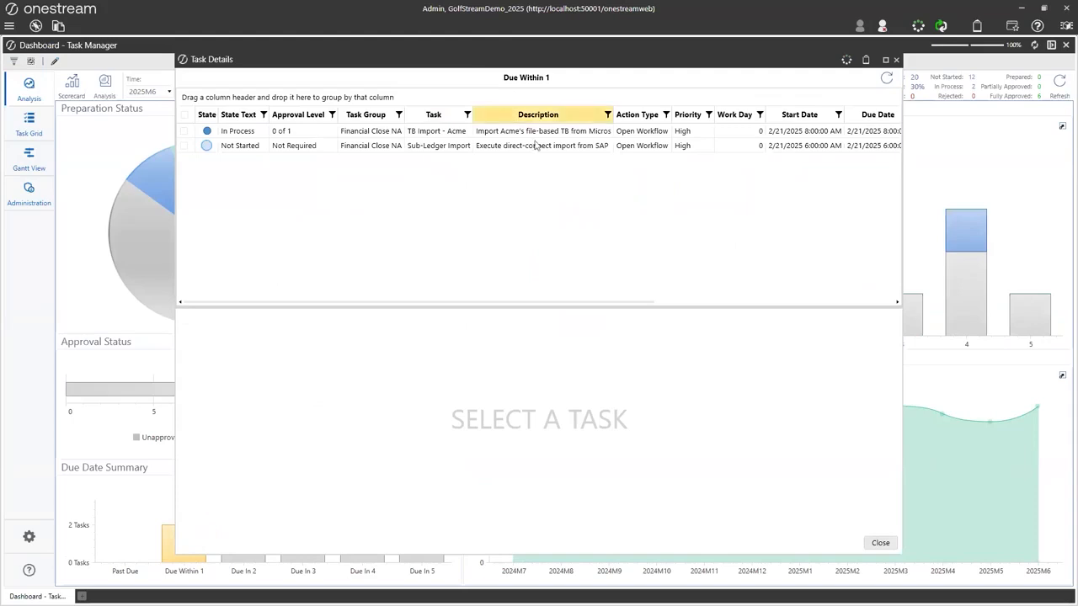
{"action": "left_click_drag", "start_coordinate": [614, 115], "coordinate": [636, 115]}
{"action": "left_click", "coordinate": [609, 132]}
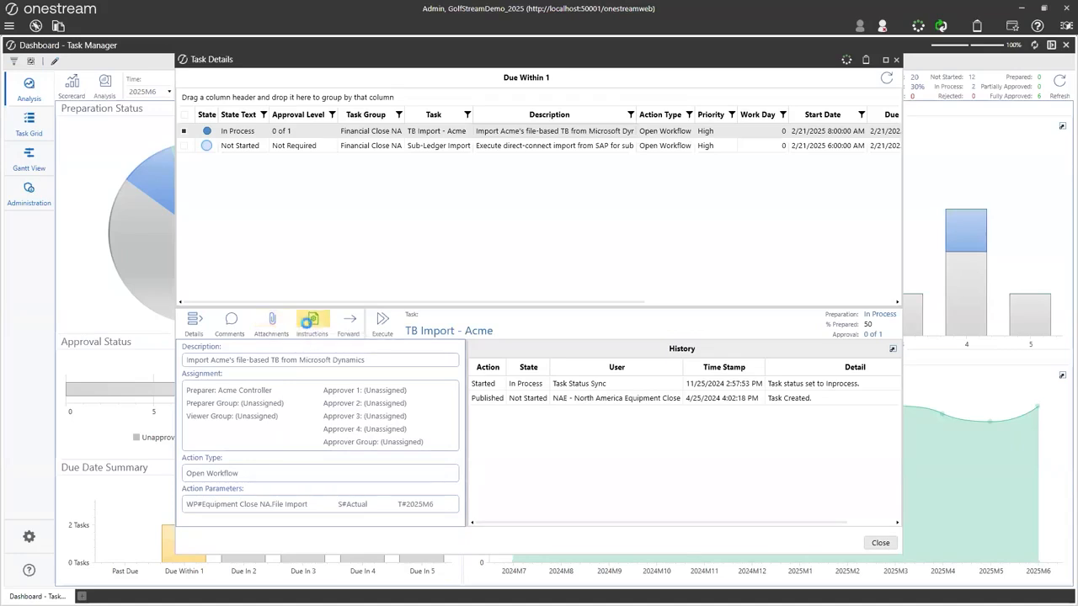
Read the task instructions attached to TB Import - Acme and close the task details
{"action": "left_click", "coordinate": [308, 324]}
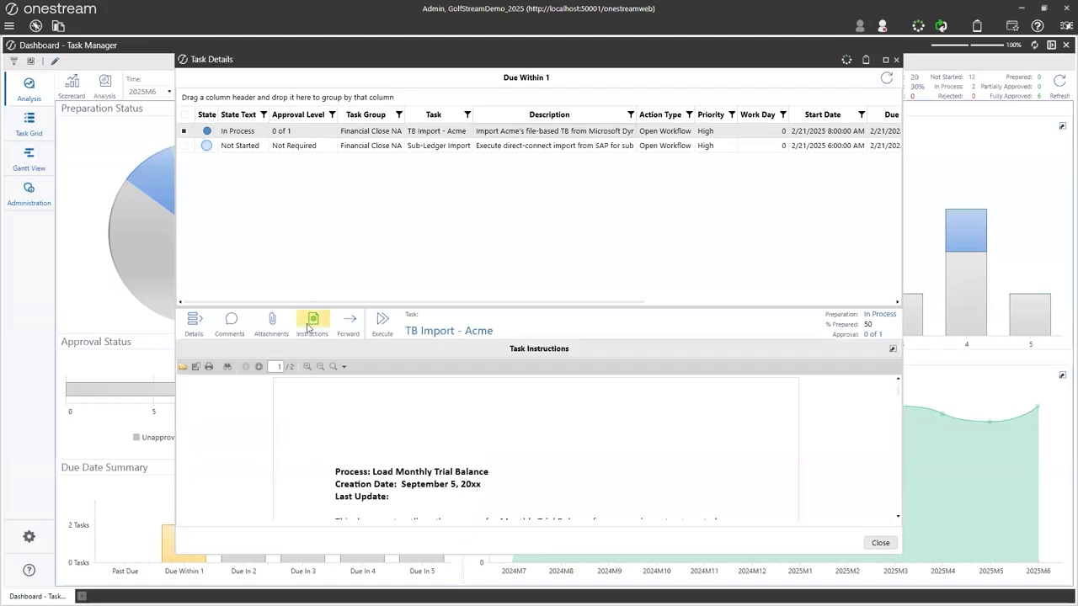
{"action": "scroll", "coordinate": [549, 416], "scroll_direction": "down", "scroll_amount": 1}
{"action": "scroll", "coordinate": [548, 416], "scroll_direction": "down", "scroll_amount": 2}
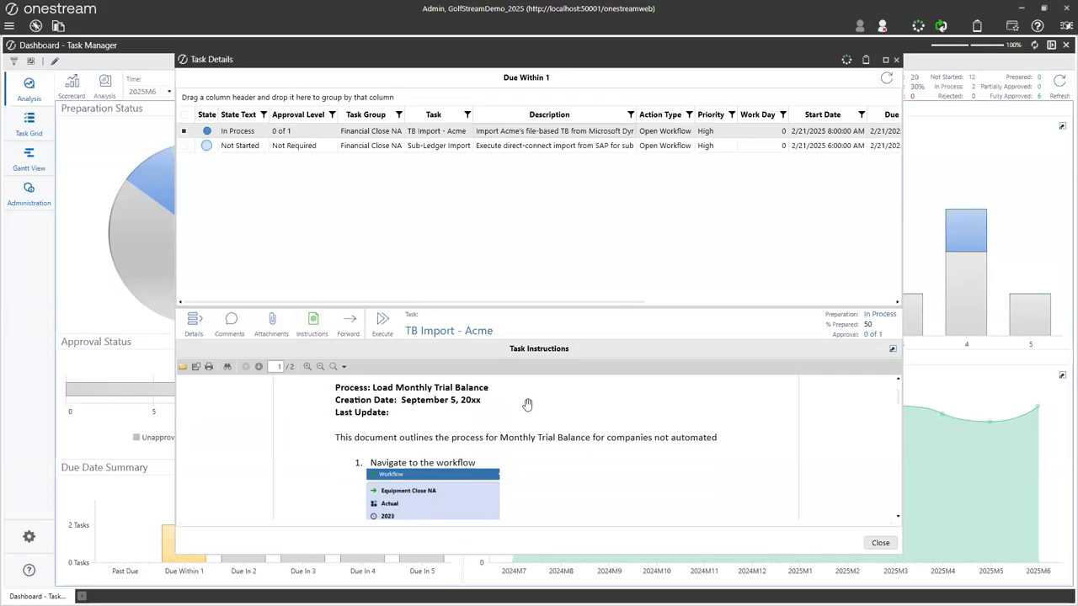
{"action": "left_click", "coordinate": [881, 542]}
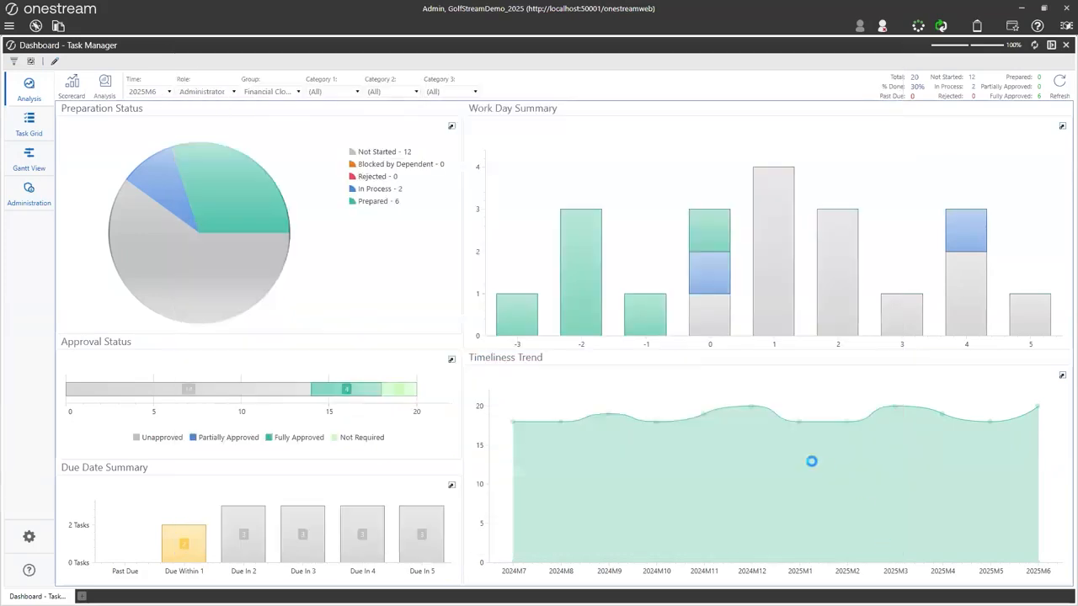
Execute the Sub-Ledger Import task from the Gantt view to open its workflow
{"action": "left_click", "coordinate": [31, 160]}
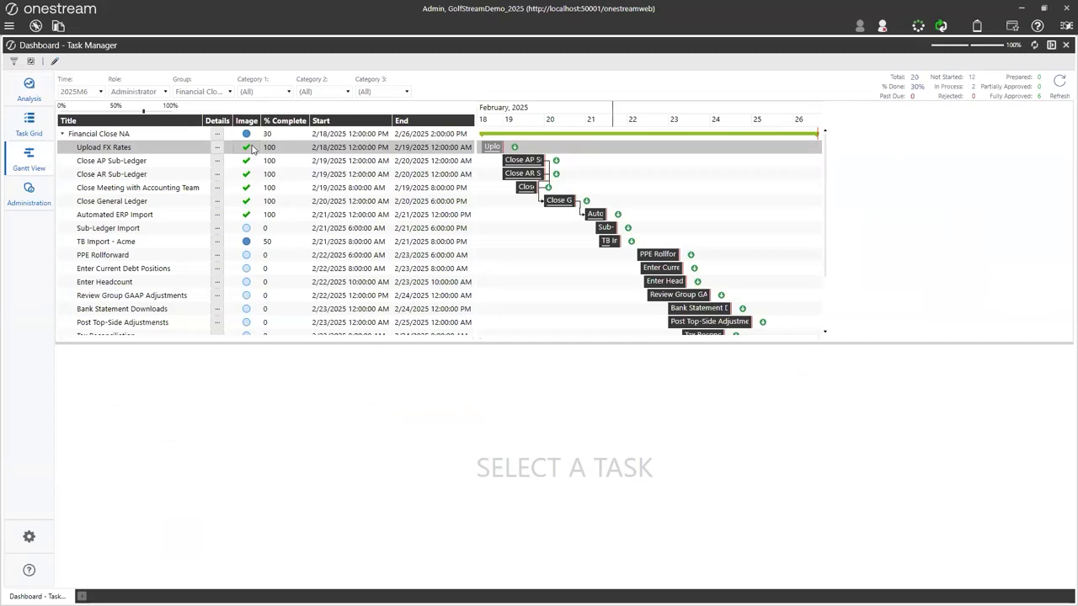
{"action": "left_click", "coordinate": [216, 231]}
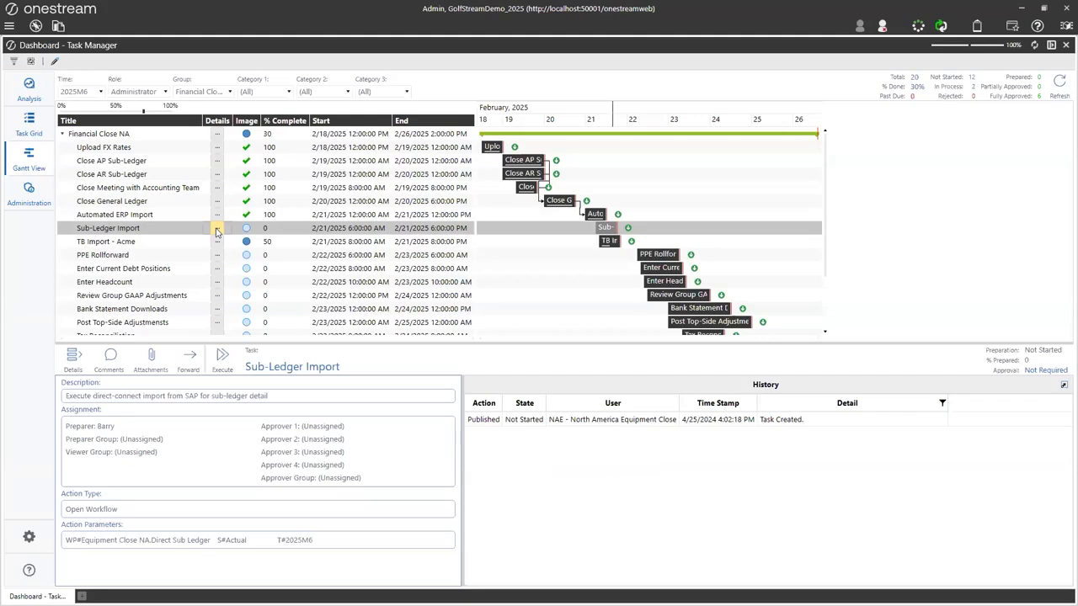
{"action": "left_click", "coordinate": [223, 358]}
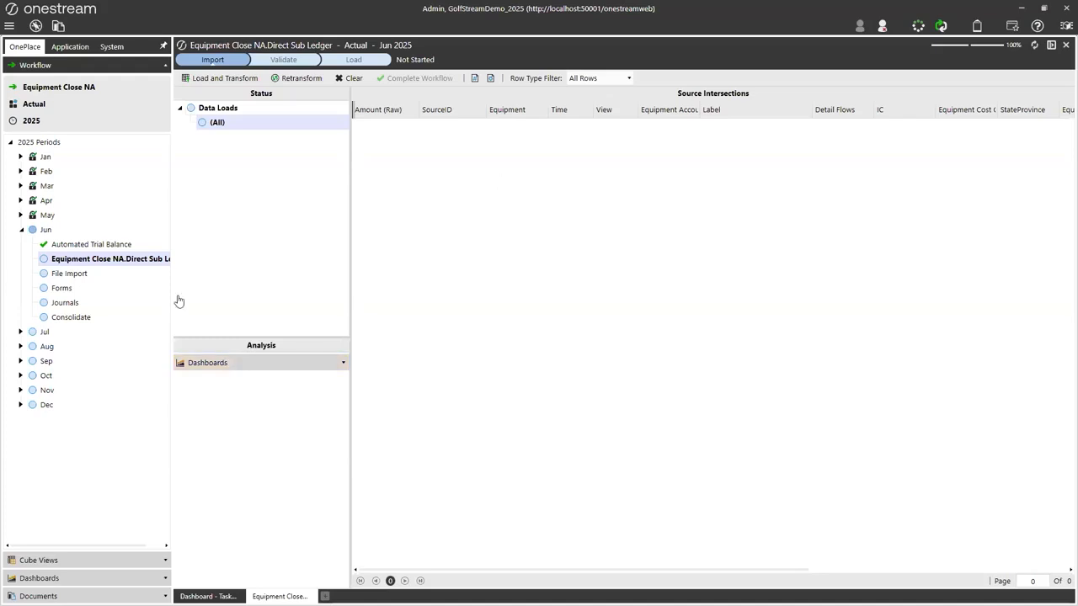
Review the loaded data of the June Automated Trial Balance and return to Direct Sub Ledger
{"action": "left_click", "coordinate": [110, 245]}
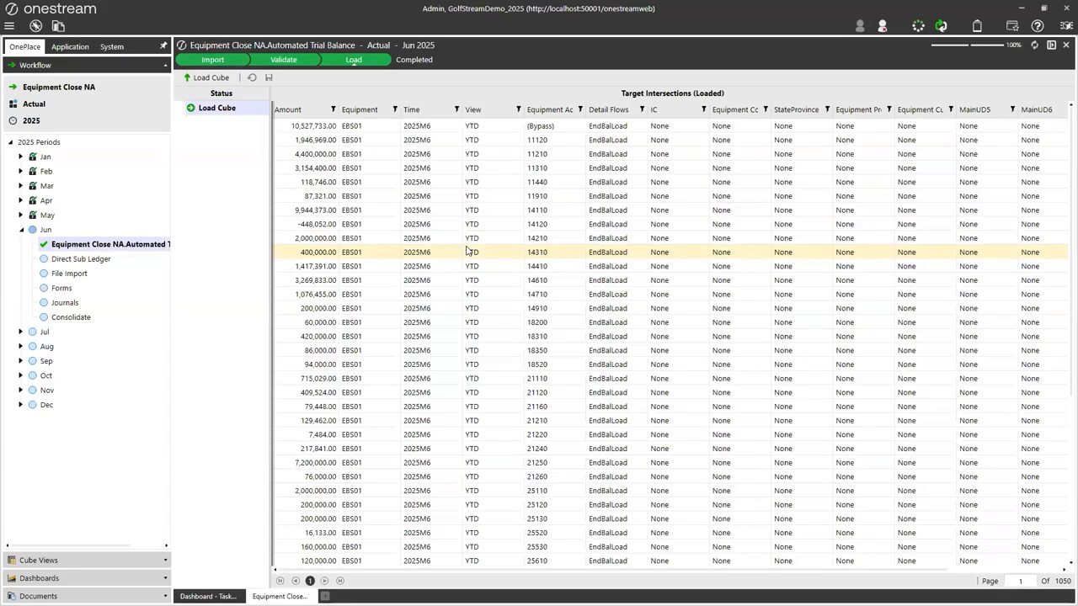
{"action": "left_click", "coordinate": [91, 258]}
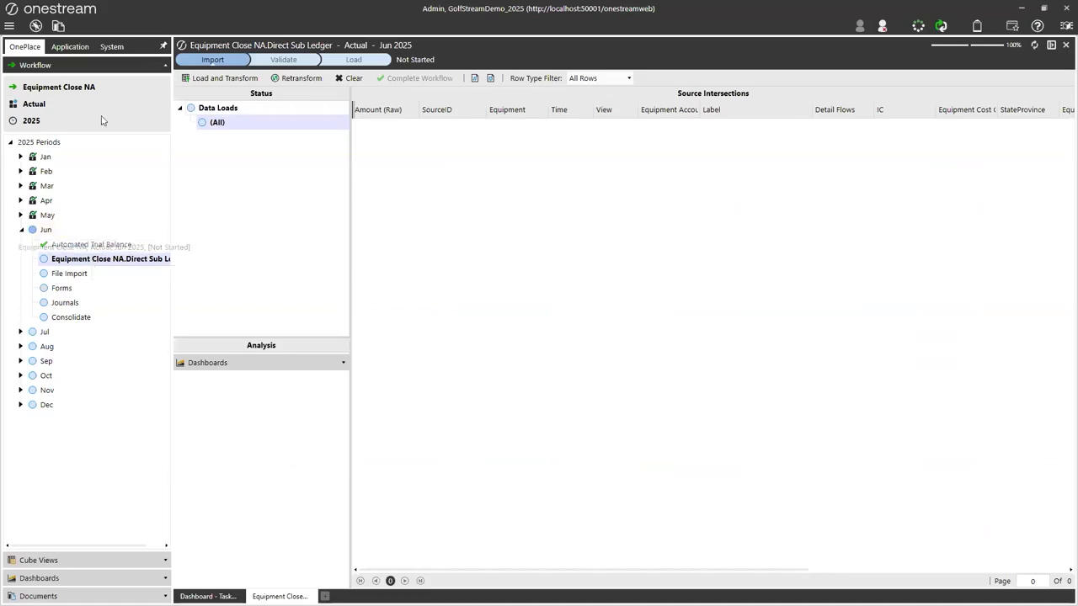
Load and transform the June Direct Sub Ledger data with the Replace method and expand the SAP FI-AR load details
{"action": "left_click", "coordinate": [195, 78]}
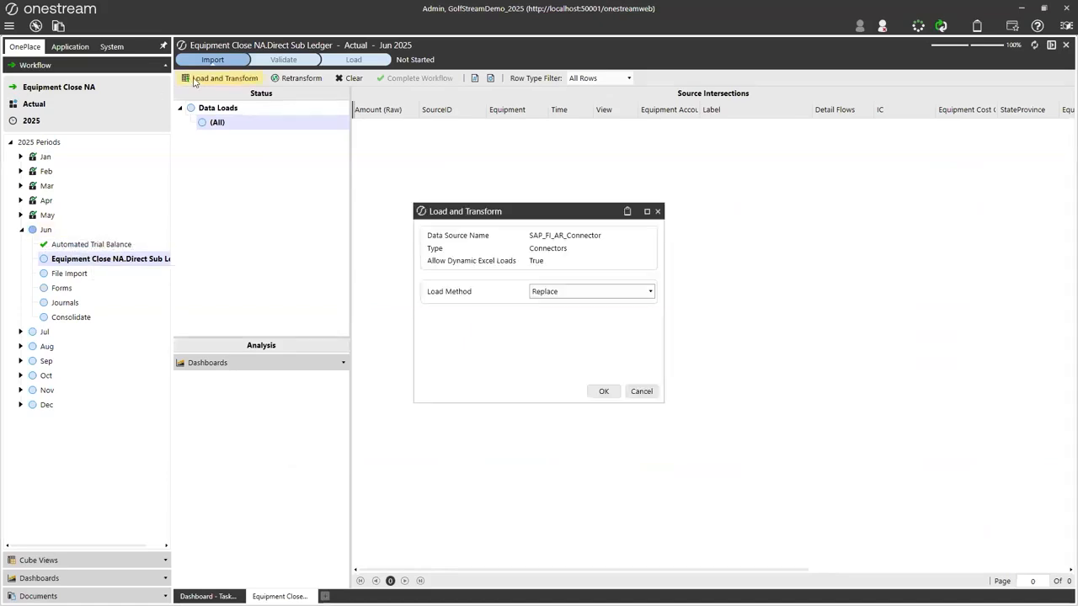
{"action": "left_click", "coordinate": [603, 391]}
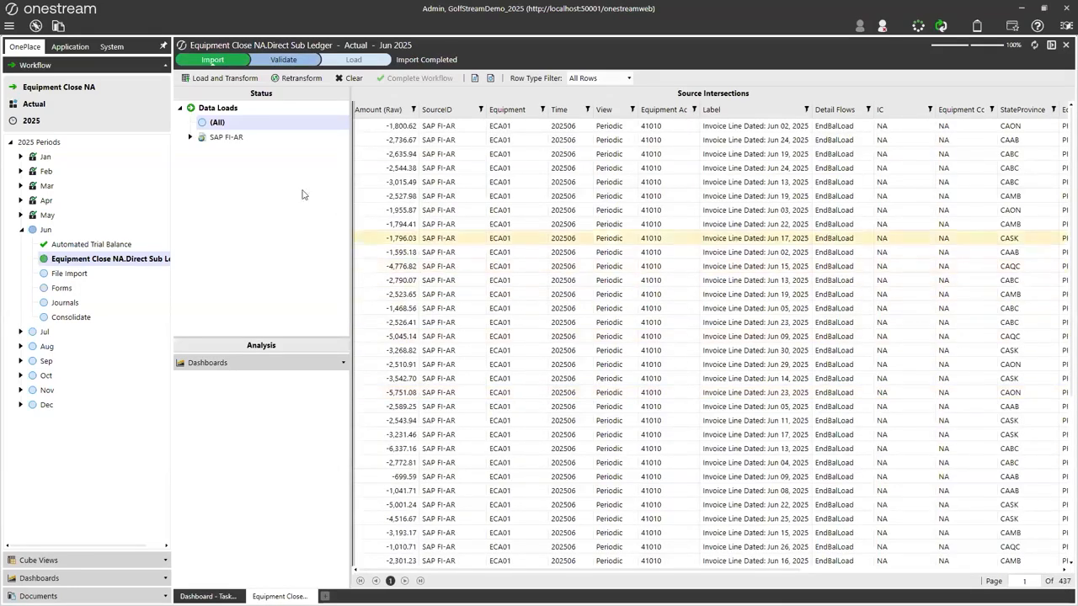
{"action": "left_click", "coordinate": [191, 138]}
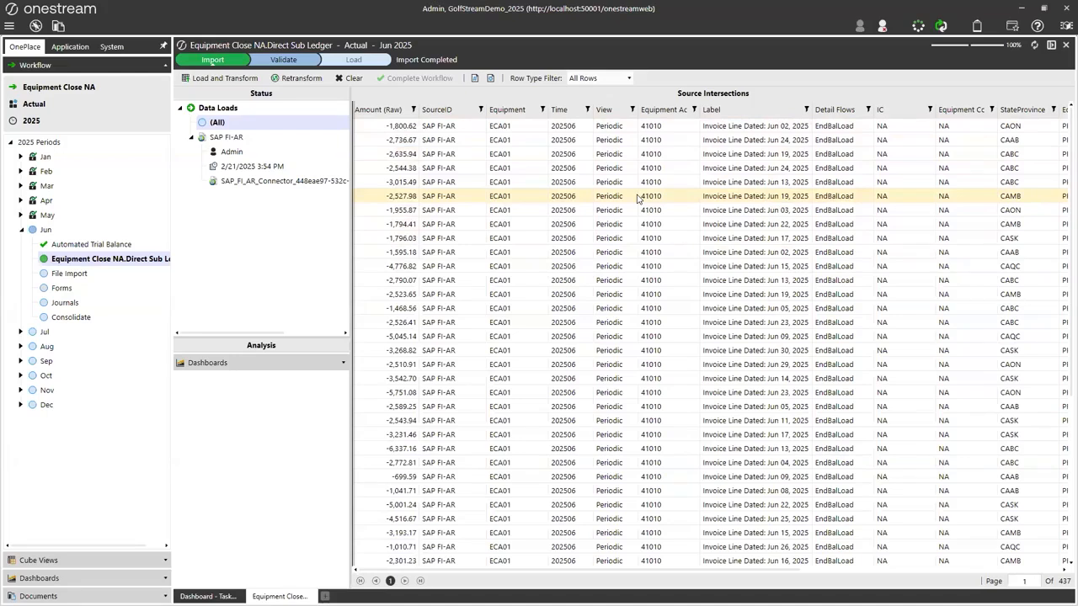
Validate the imported Direct Sub Ledger data and load it into the cube
{"action": "left_click", "coordinate": [266, 57]}
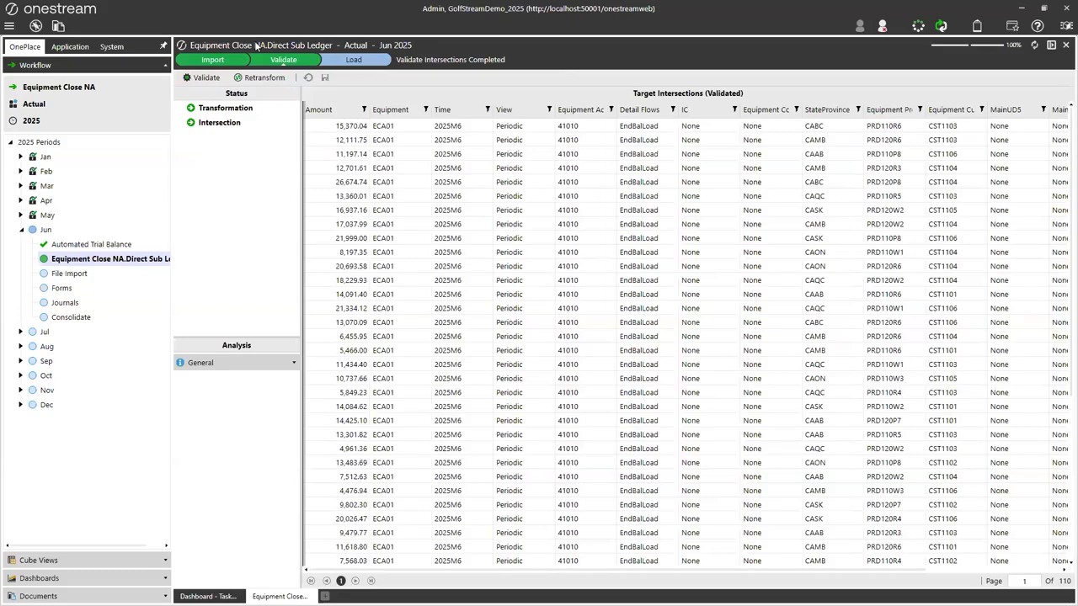
{"action": "left_click", "coordinate": [375, 59]}
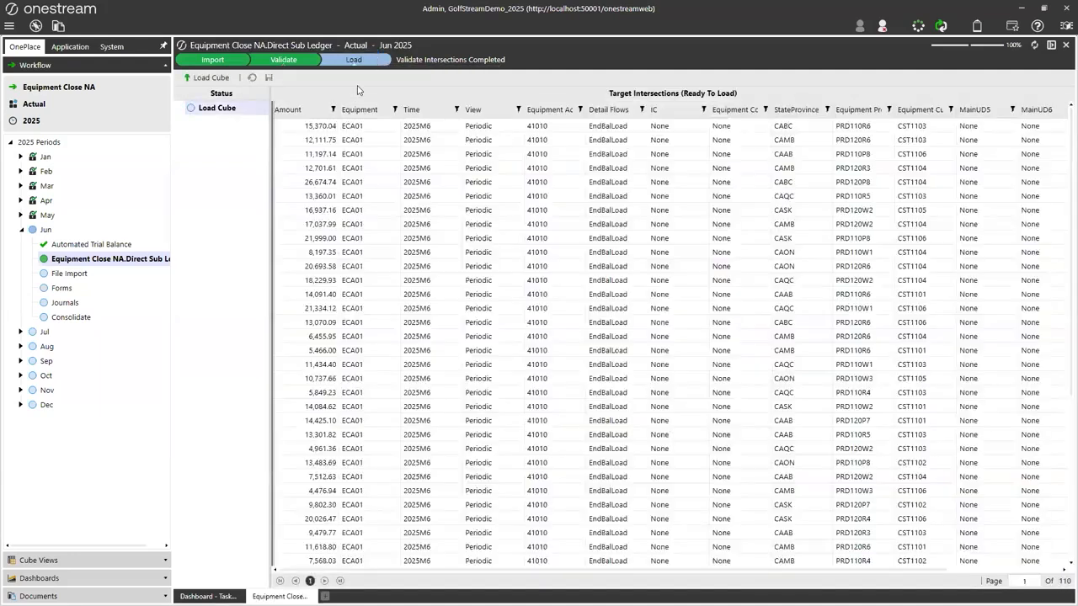
{"action": "left_click", "coordinate": [208, 77]}
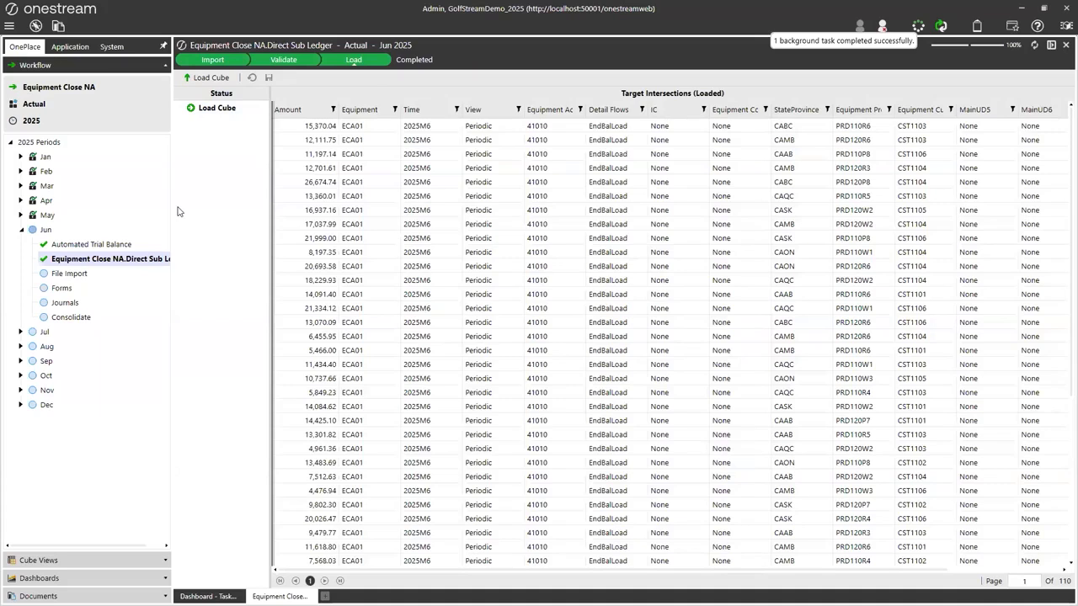
Load and transform ACME Load Data Jun 2023.prn into the June File Import with the Replace method and expand its load details
{"action": "left_click", "coordinate": [116, 276]}
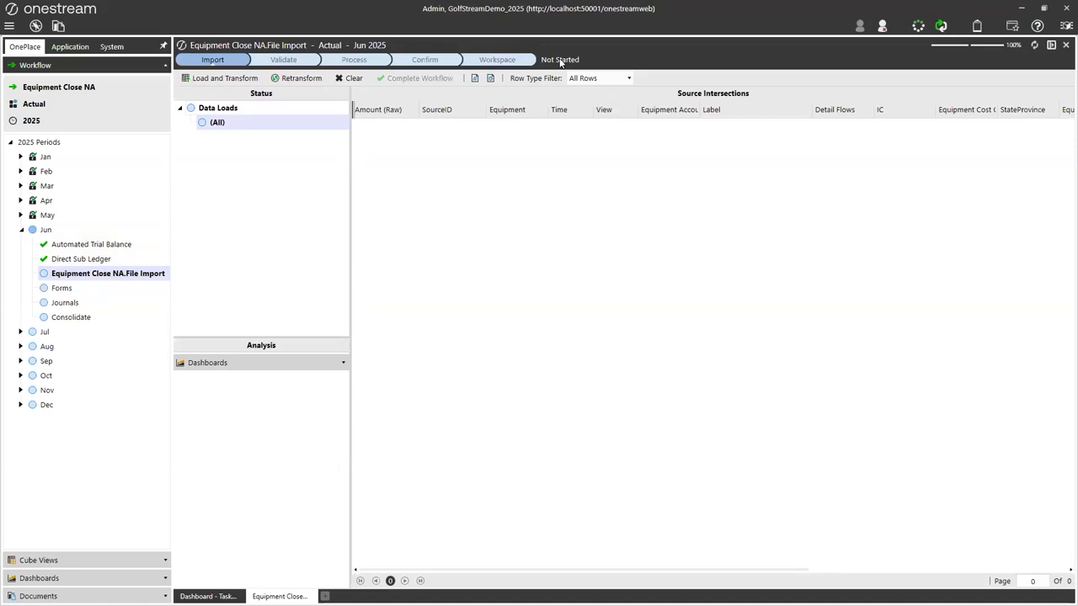
{"action": "left_click", "coordinate": [192, 78]}
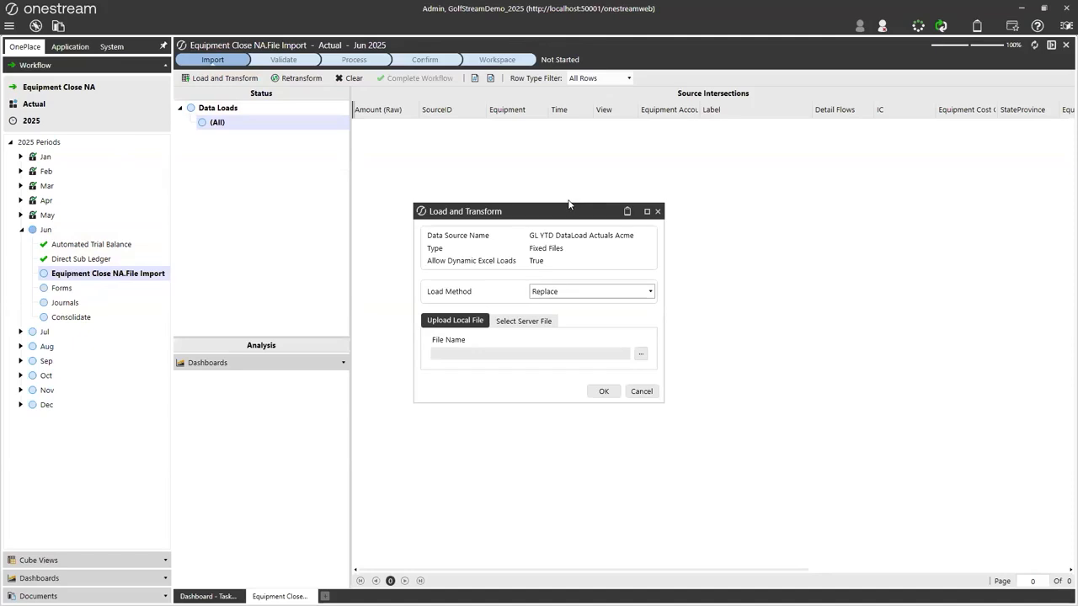
{"action": "left_click", "coordinate": [642, 355]}
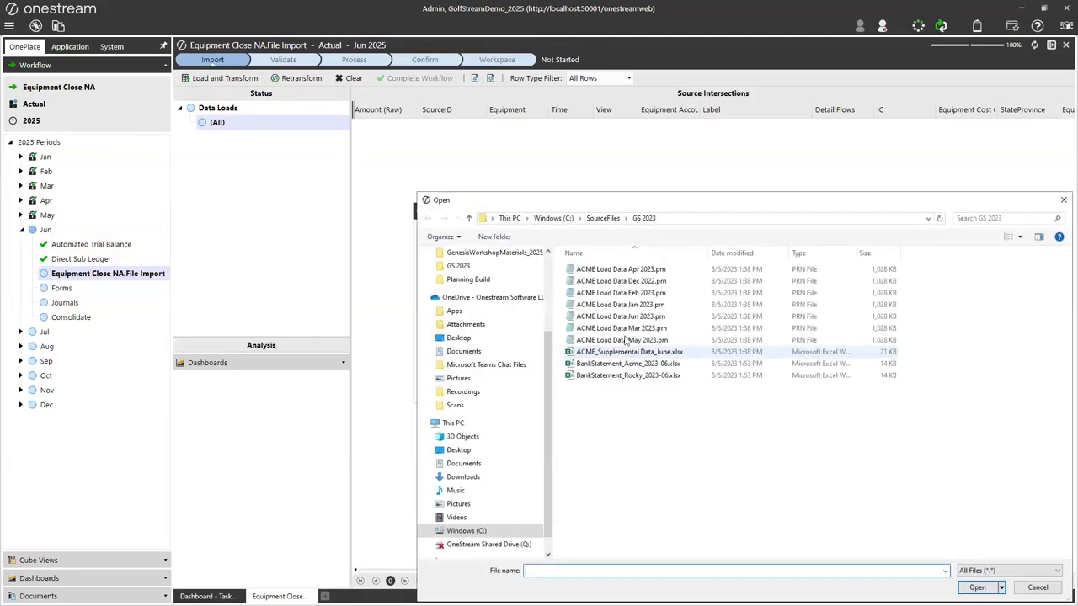
{"action": "left_click", "coordinate": [640, 318]}
{"action": "left_click", "coordinate": [977, 587]}
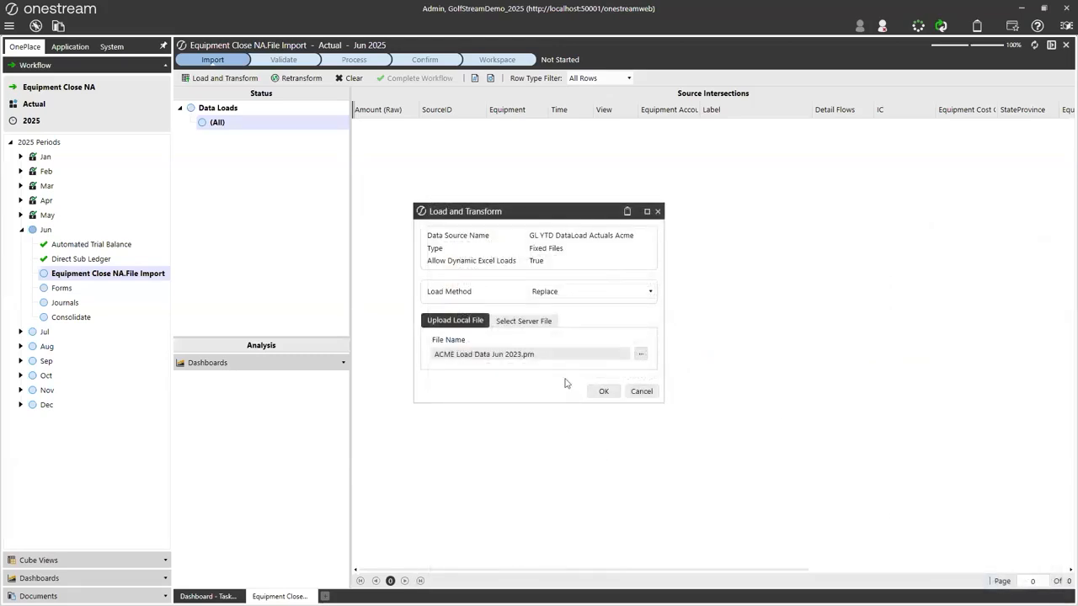
{"action": "left_click", "coordinate": [597, 391]}
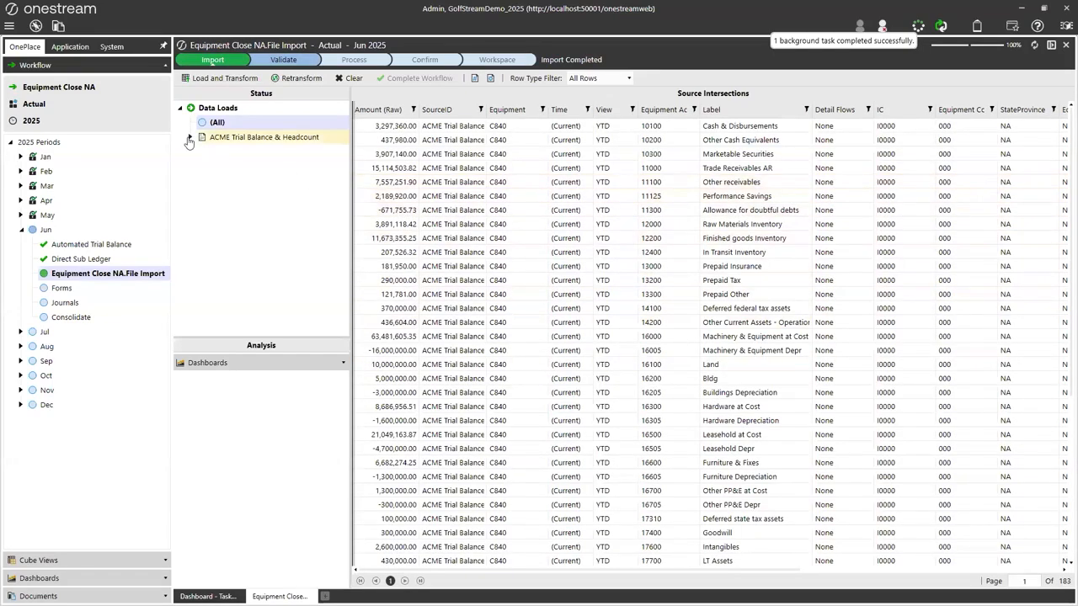
{"action": "left_click", "coordinate": [189, 137]}
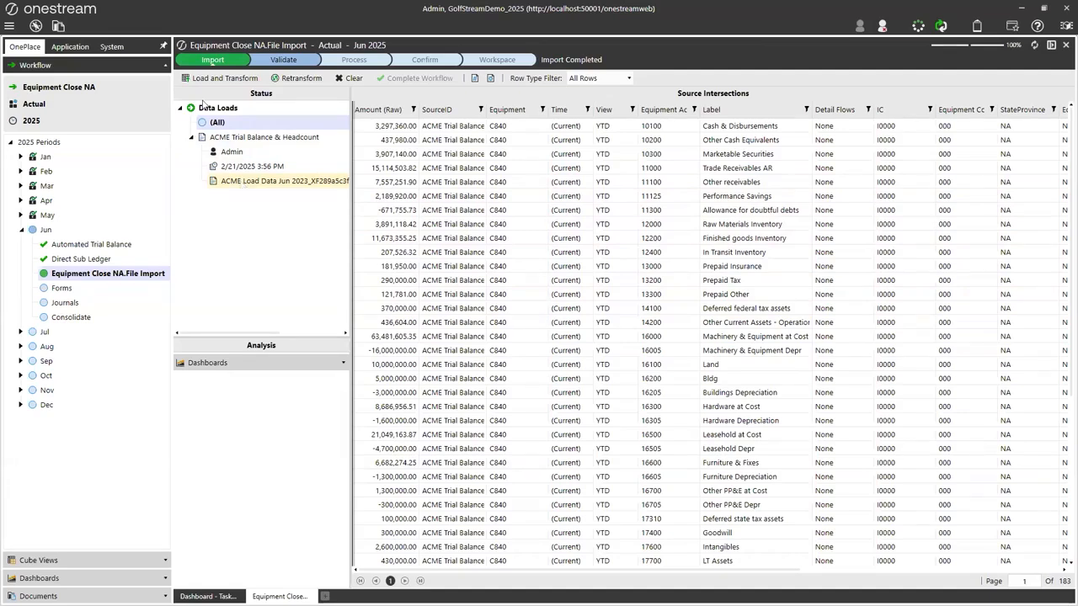
Load and transform ACME_Supplemental Data_June.xlsx into the June File Import with the Replace method and check its load details
{"action": "left_click", "coordinate": [212, 79]}
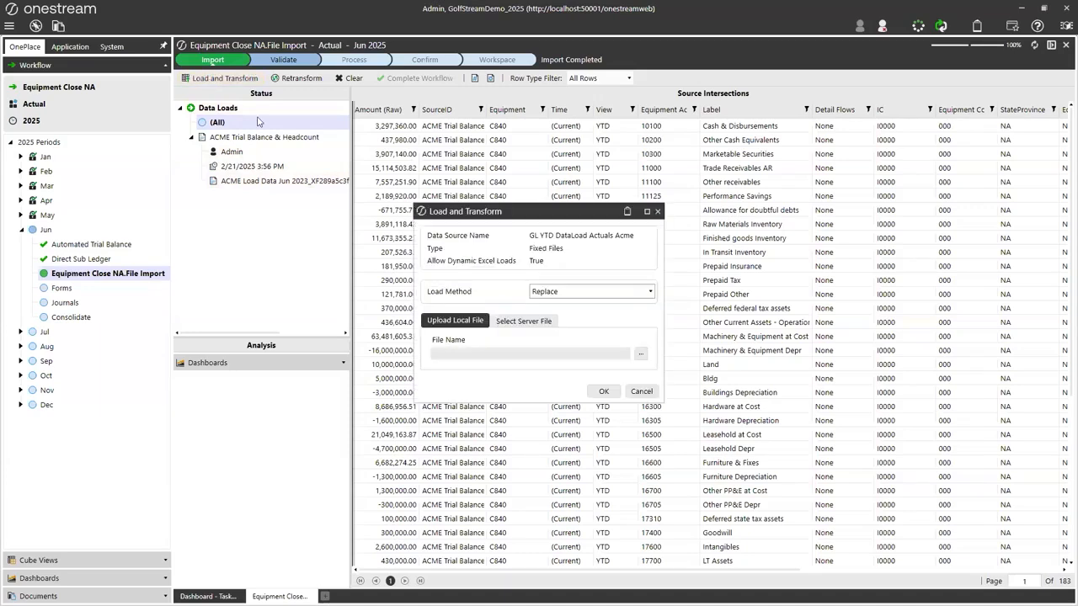
{"action": "left_click", "coordinate": [641, 353]}
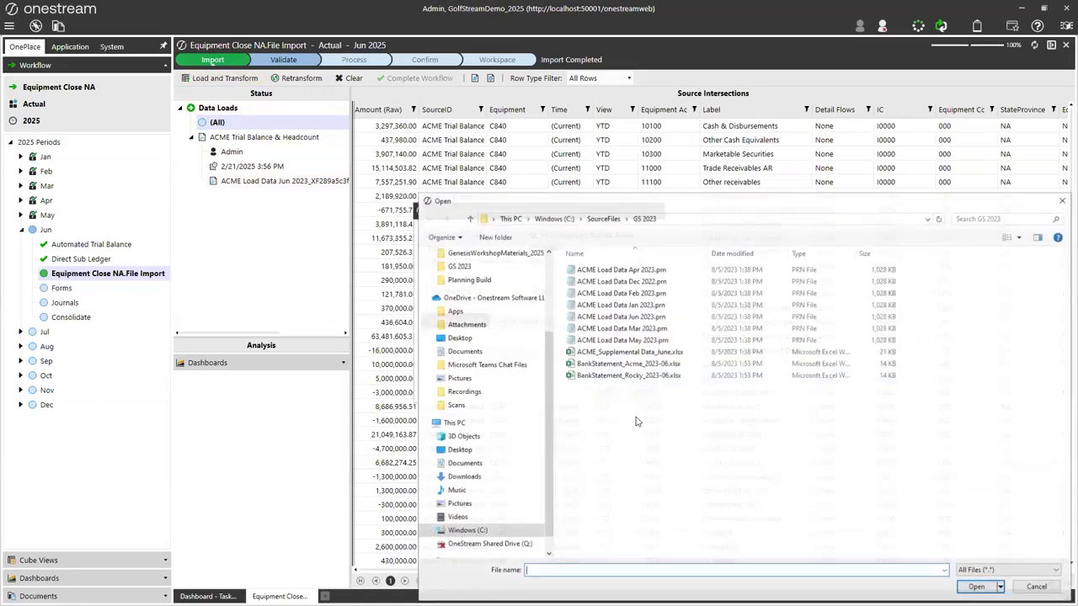
{"action": "left_click", "coordinate": [609, 353]}
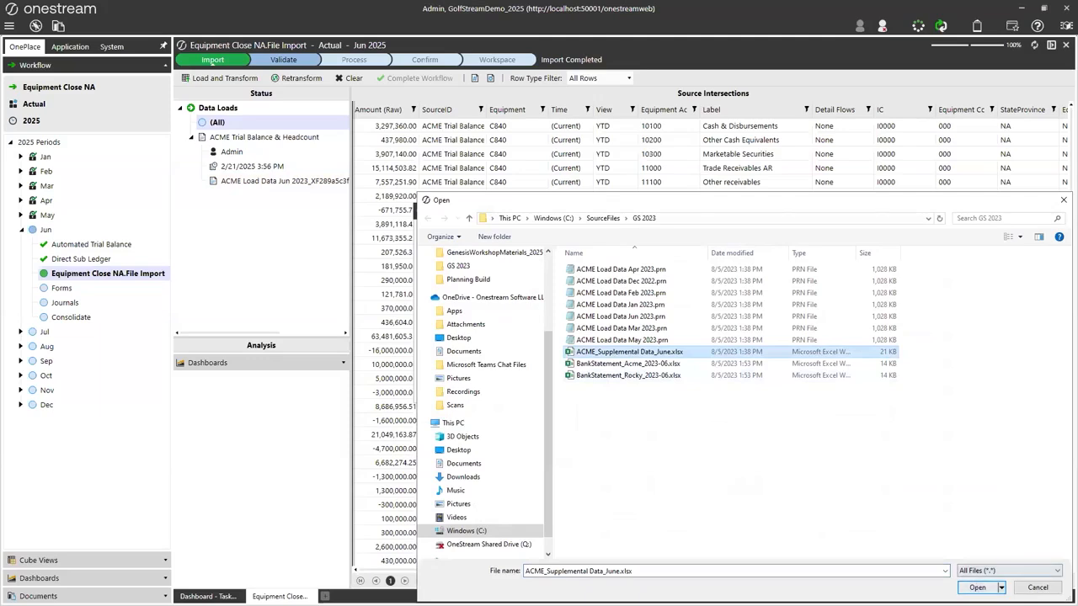
{"action": "left_click", "coordinate": [977, 587]}
{"action": "left_click", "coordinate": [603, 391]}
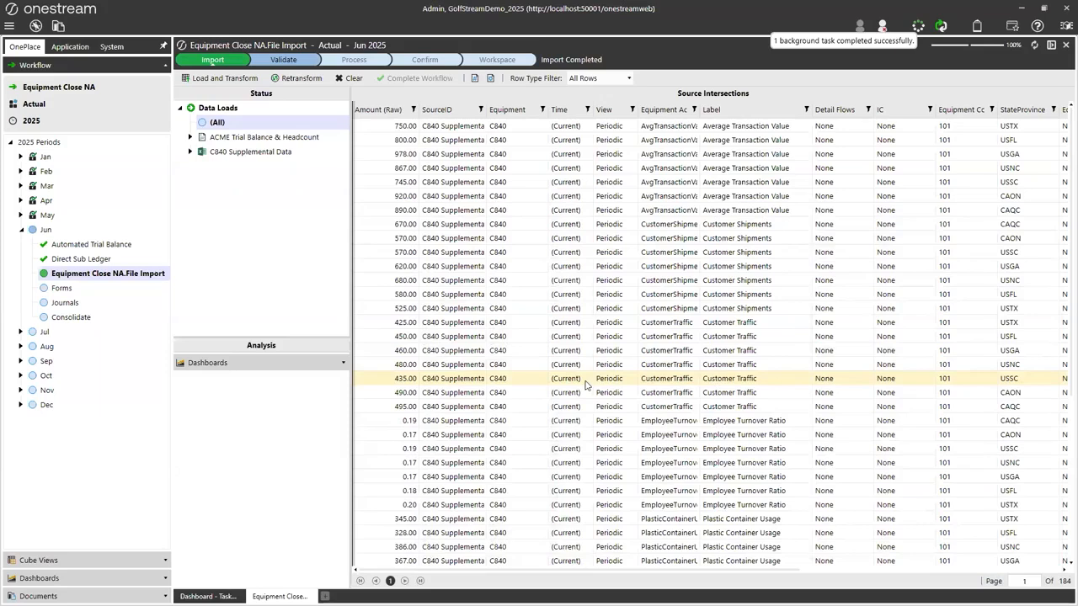
{"action": "left_click", "coordinate": [190, 153]}
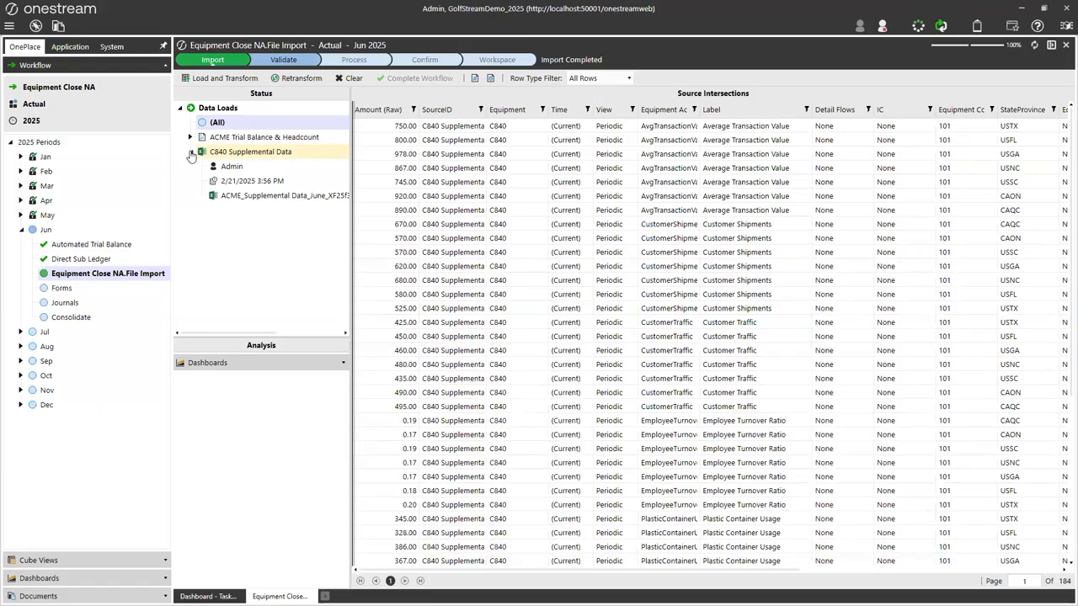
{"action": "left_click", "coordinate": [190, 153]}
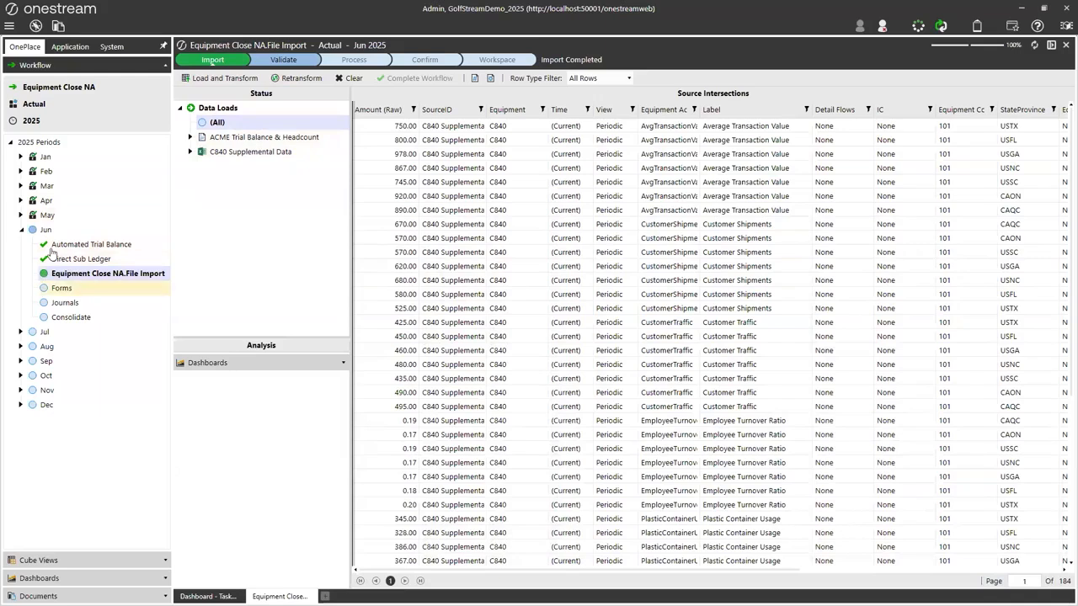
Validate the transformation and intersections of the June File Import data
{"action": "left_click", "coordinate": [283, 60]}
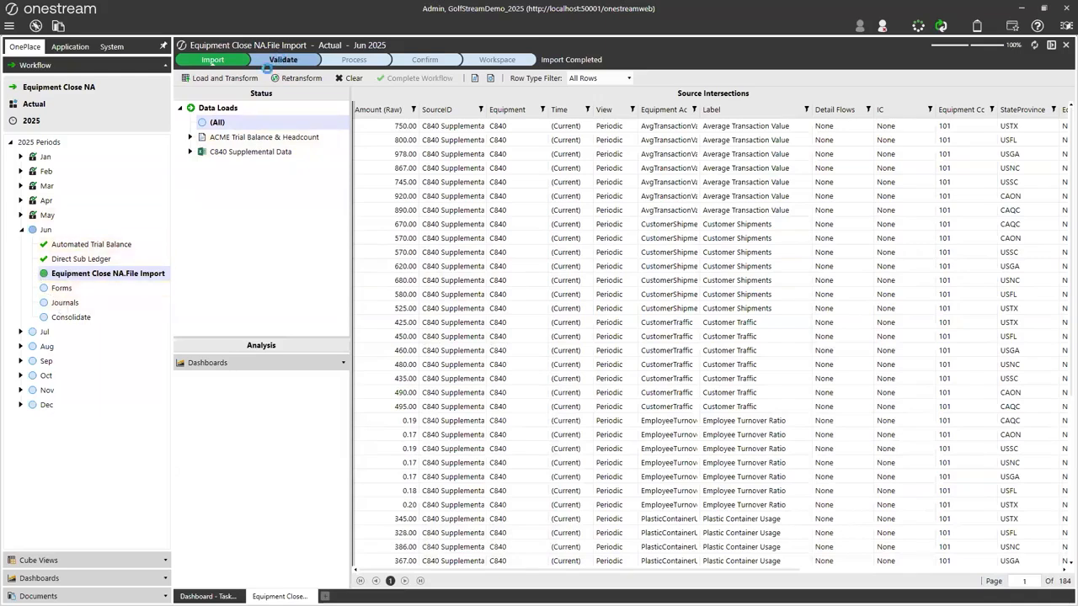
{"action": "left_click", "coordinate": [202, 78]}
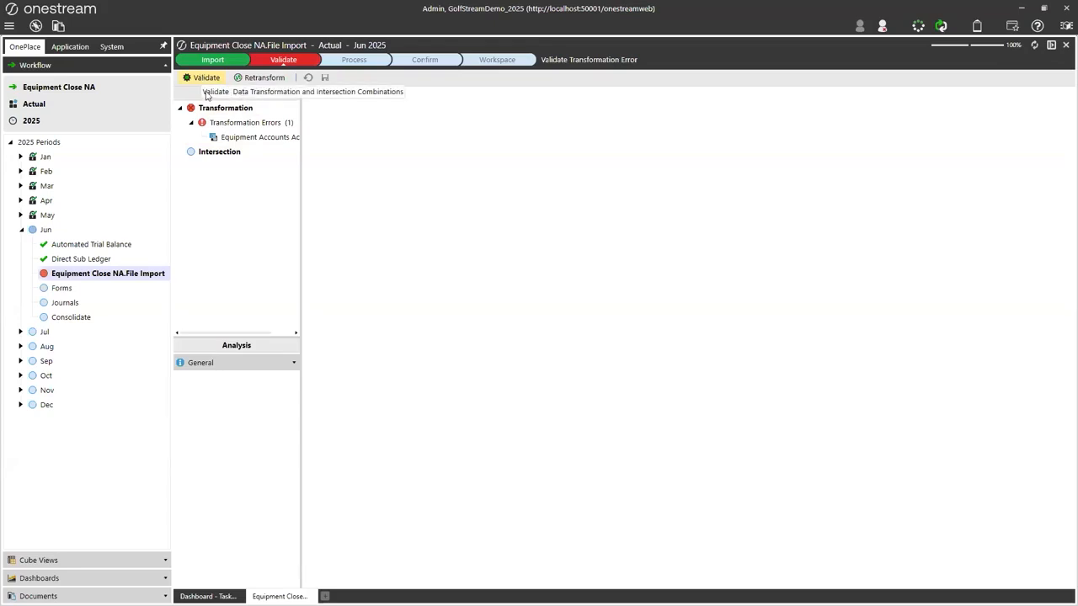
Map the unmapped Equipment Accounts Actuals source value 10200 to 11130 - Other cash equivalents and save the mapping
{"action": "left_click", "coordinate": [240, 138]}
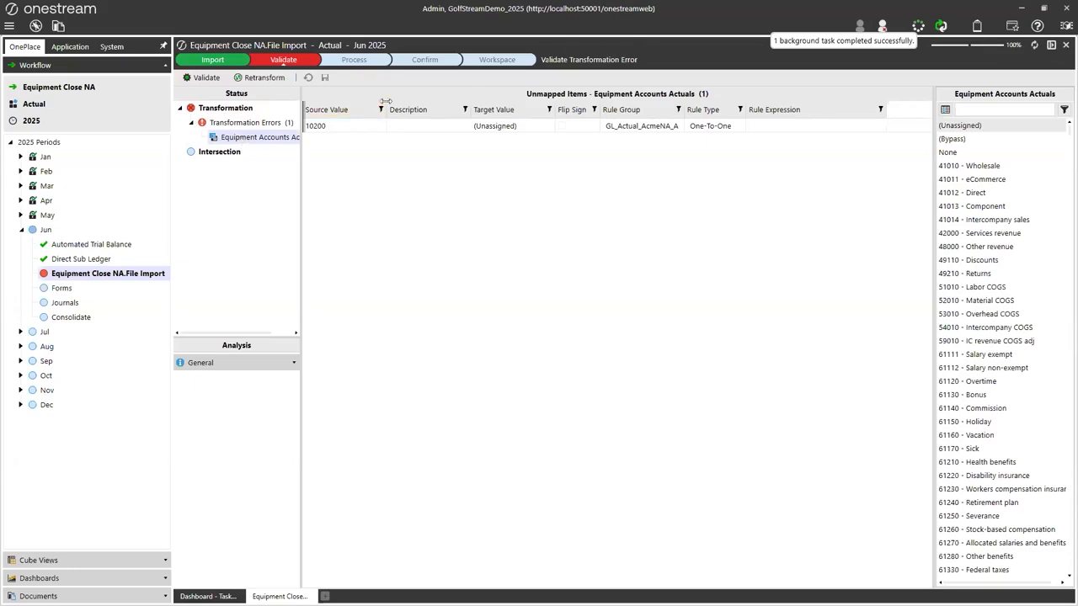
{"action": "left_click", "coordinate": [312, 125]}
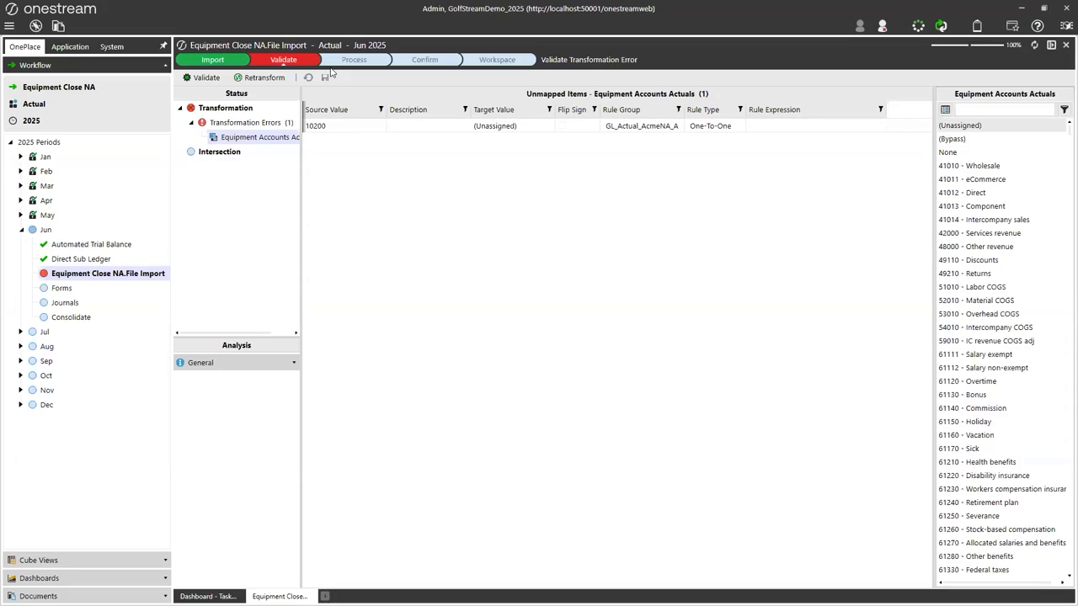
{"action": "left_click", "coordinate": [543, 126]}
{"action": "left_click", "coordinate": [1026, 110]}
{"action": "type", "text": "cash"}
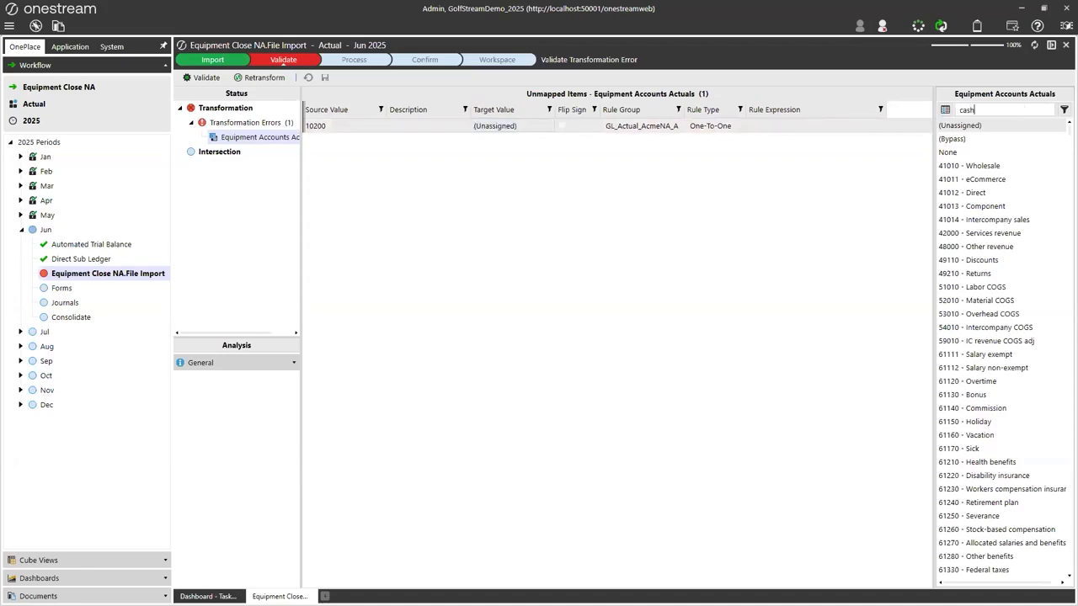
{"action": "left_click", "coordinate": [1063, 111]}
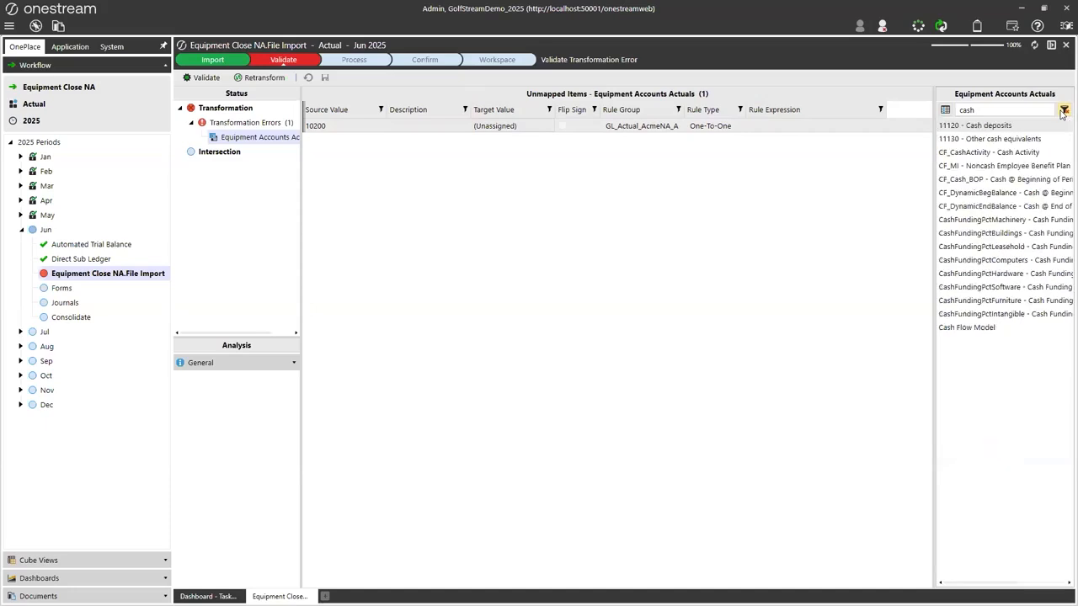
{"action": "double_click", "coordinate": [1033, 139]}
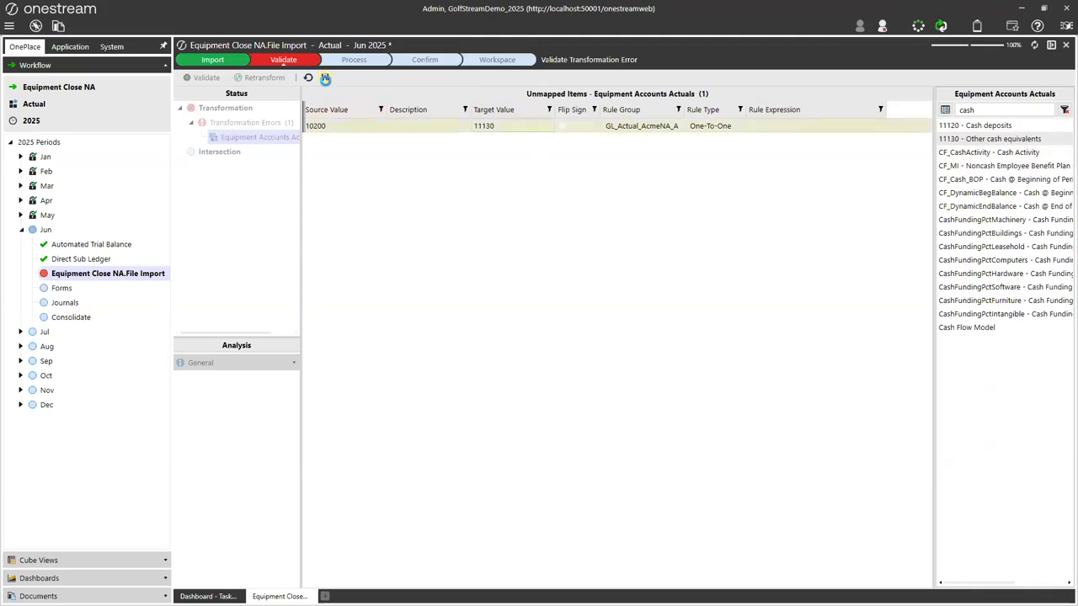
{"action": "left_click", "coordinate": [325, 77]}
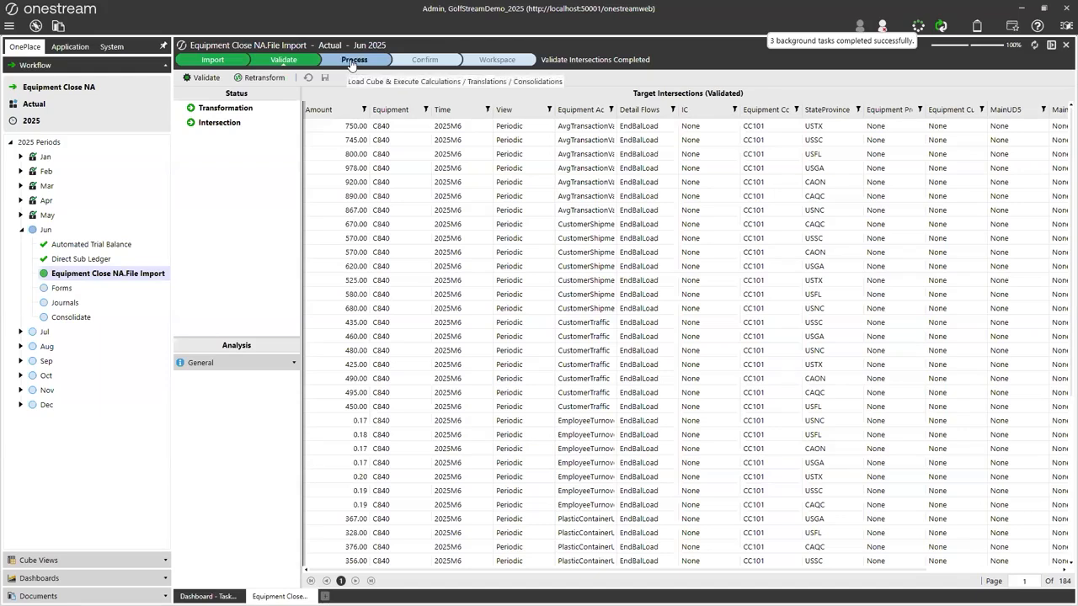
Load and process the File Import data in the cube, and run its confirmation to inspect the Sales Detail rule
{"action": "left_click", "coordinate": [354, 59]}
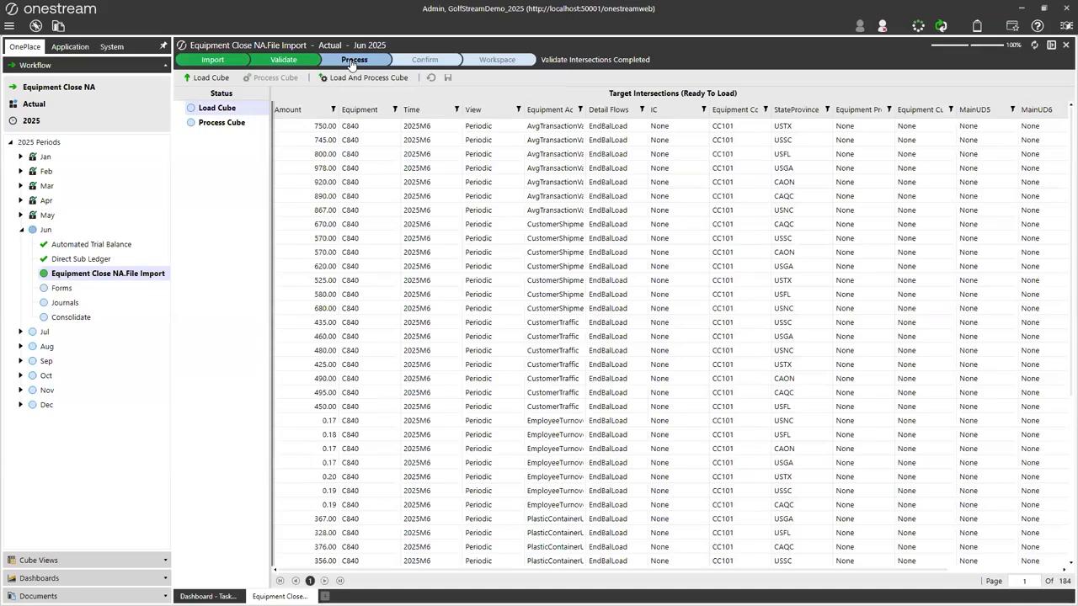
{"action": "left_click", "coordinate": [345, 78]}
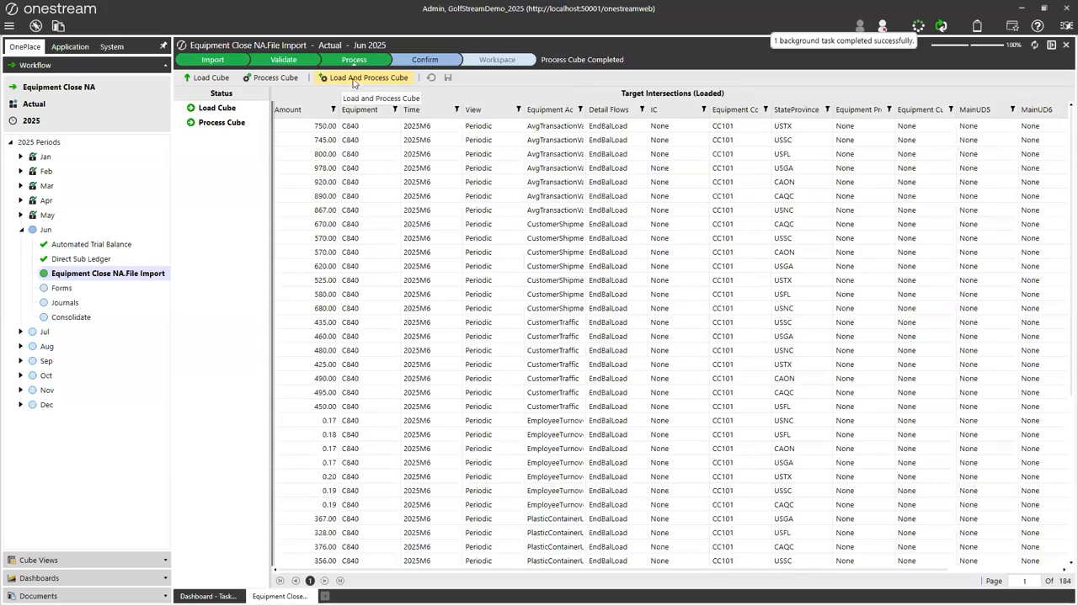
{"action": "left_click", "coordinate": [424, 60]}
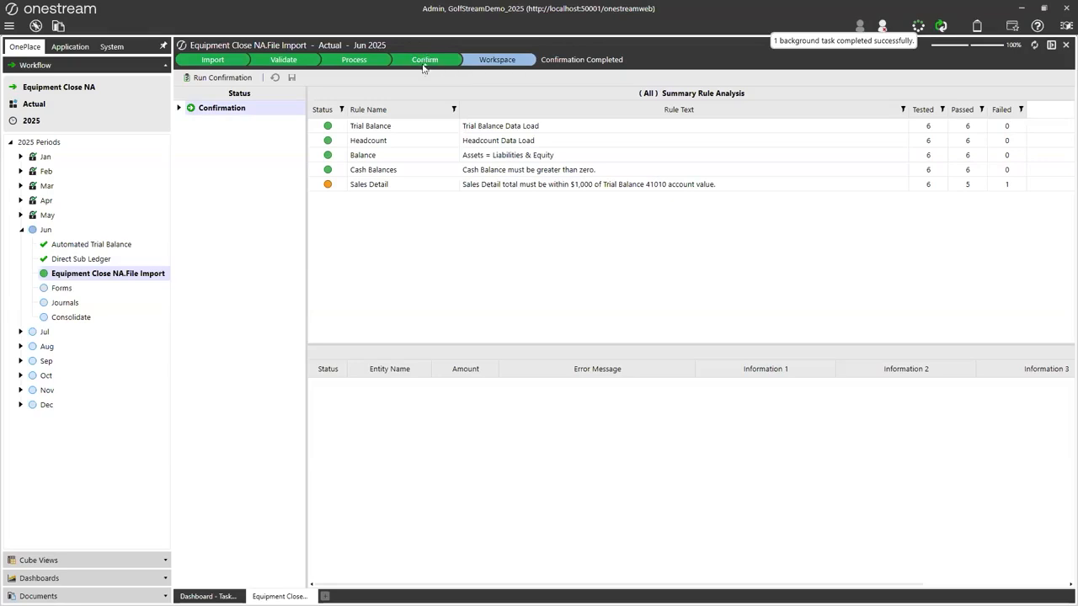
{"action": "left_click", "coordinate": [401, 189]}
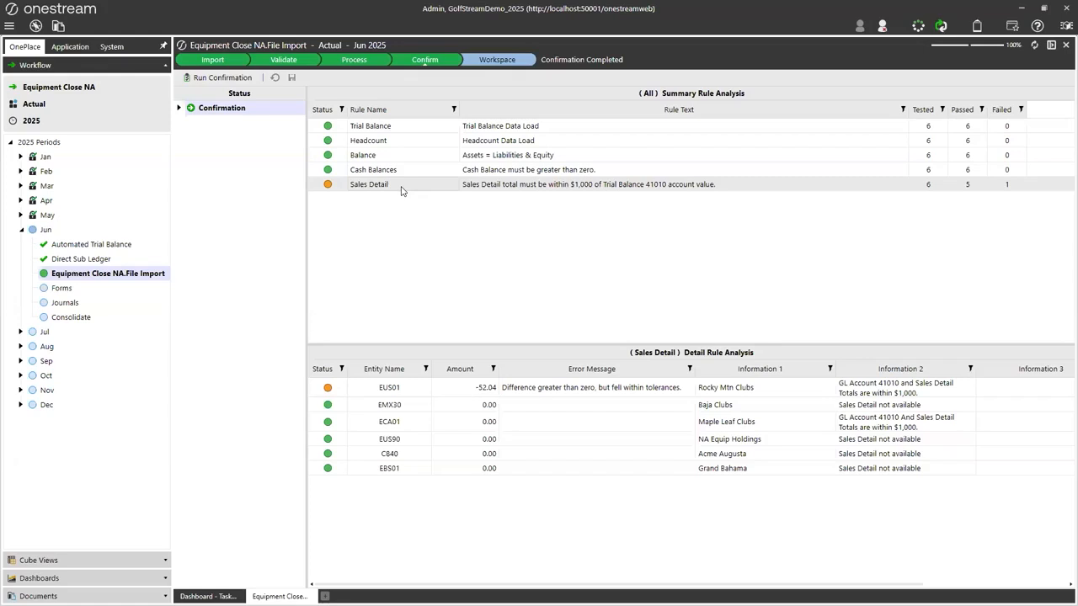
Review the source data behind Rocky Mtn Clubs' June 2025 Cash deposits balance and complete the File Import workflow
{"action": "left_click", "coordinate": [495, 60]}
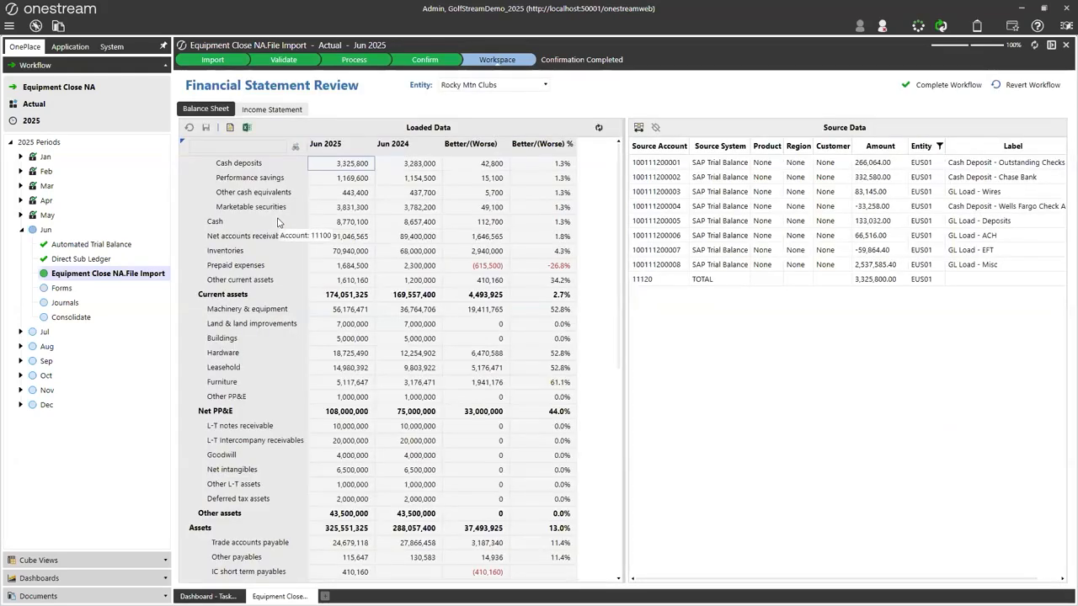
{"action": "left_click", "coordinate": [342, 178]}
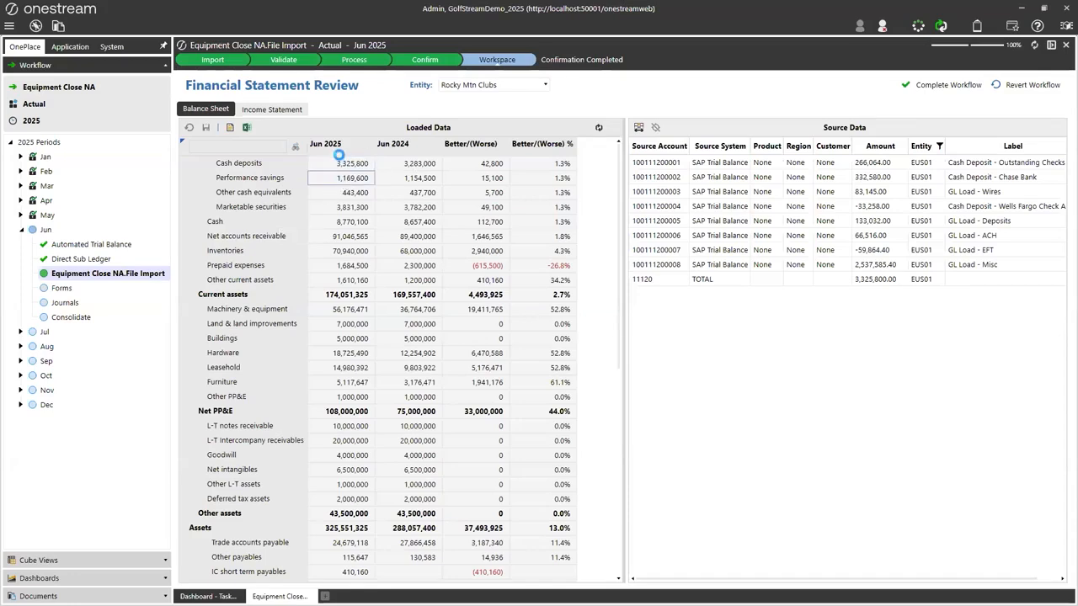
{"action": "left_click", "coordinate": [338, 163]}
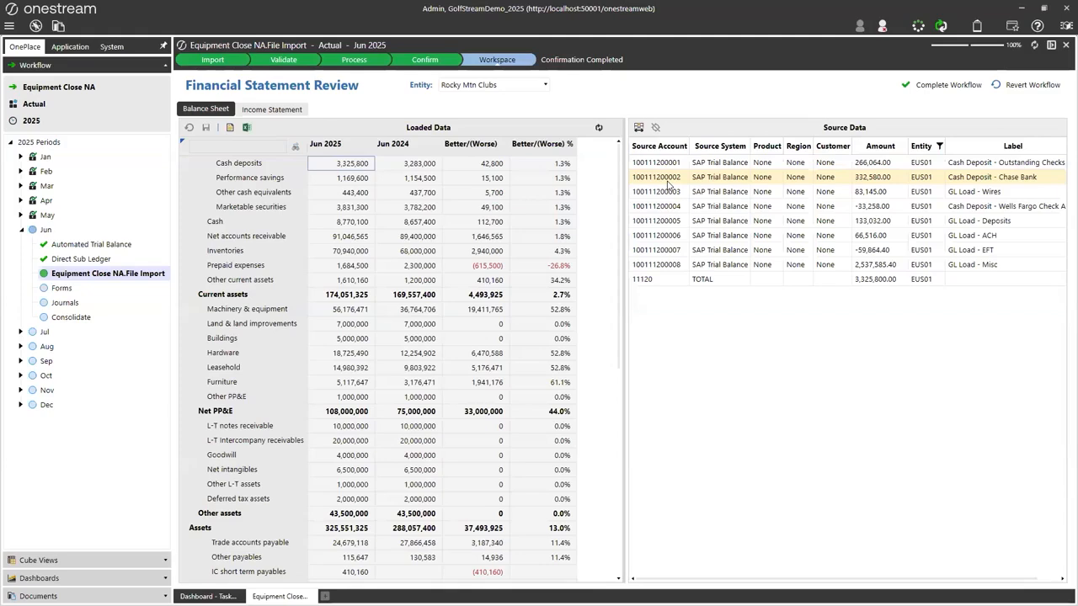
{"action": "left_click", "coordinate": [905, 85]}
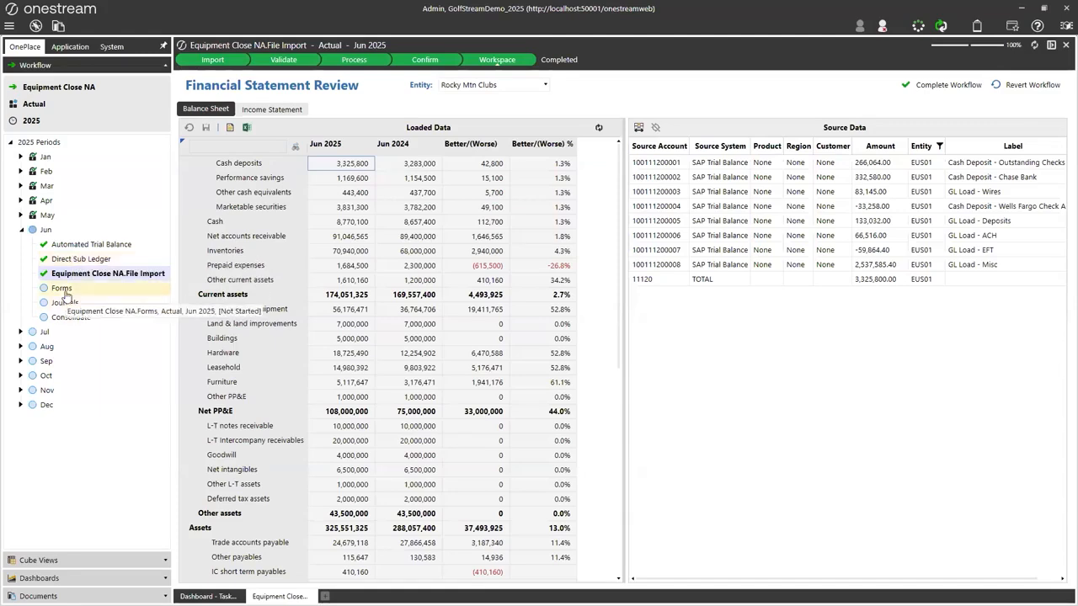
Set the Additions for 14710 - Furniture at cost to 500,000 in June's PPE Activity form, save it and complete the form
{"action": "left_click", "coordinate": [66, 289]}
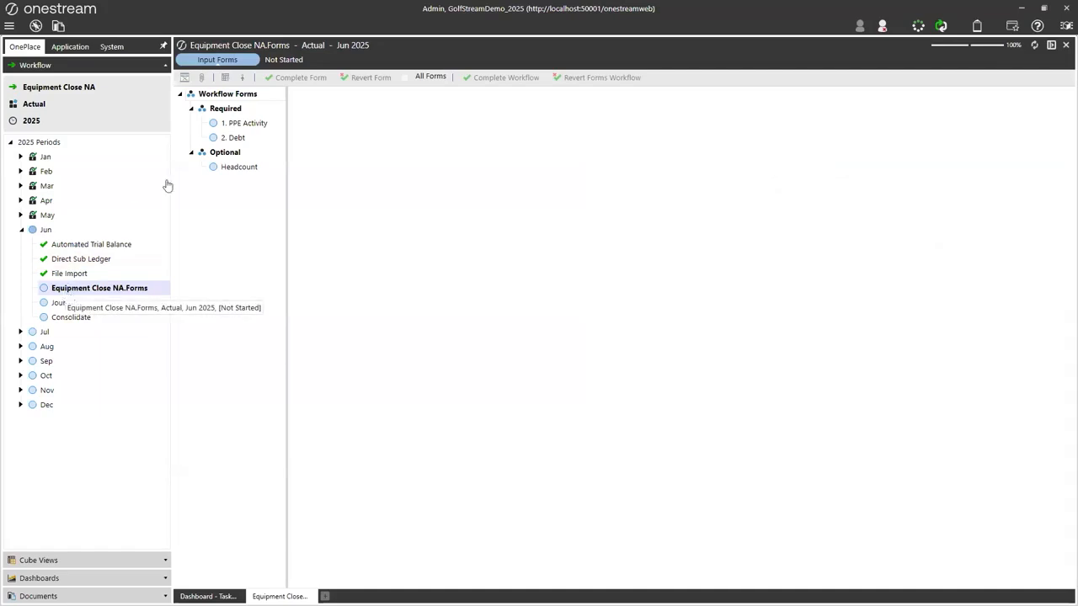
{"action": "left_click", "coordinate": [254, 124]}
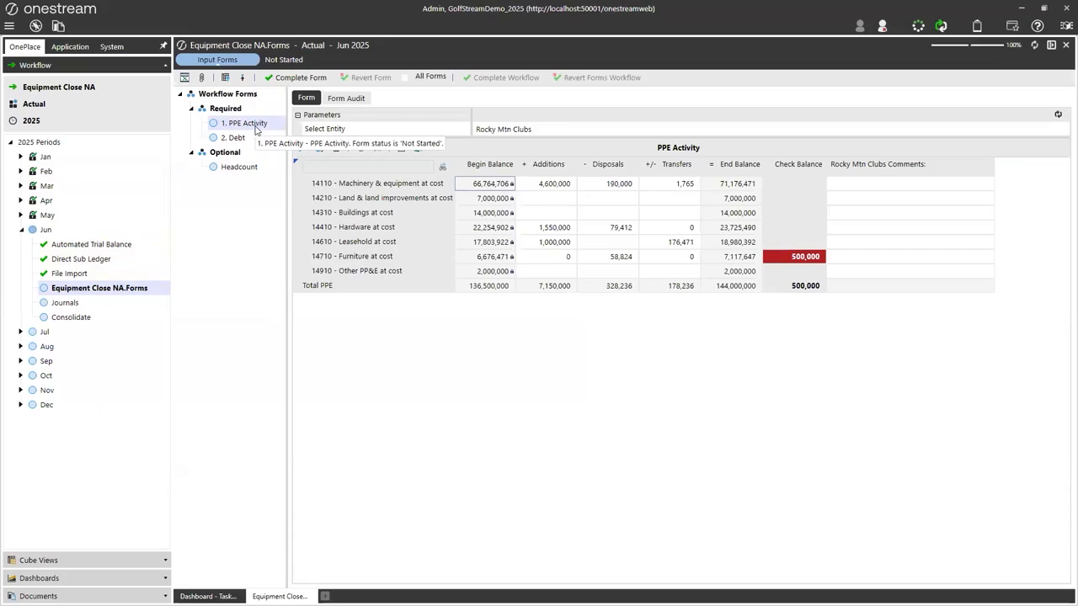
{"action": "left_click", "coordinate": [549, 261]}
{"action": "type", "text": "500000"}
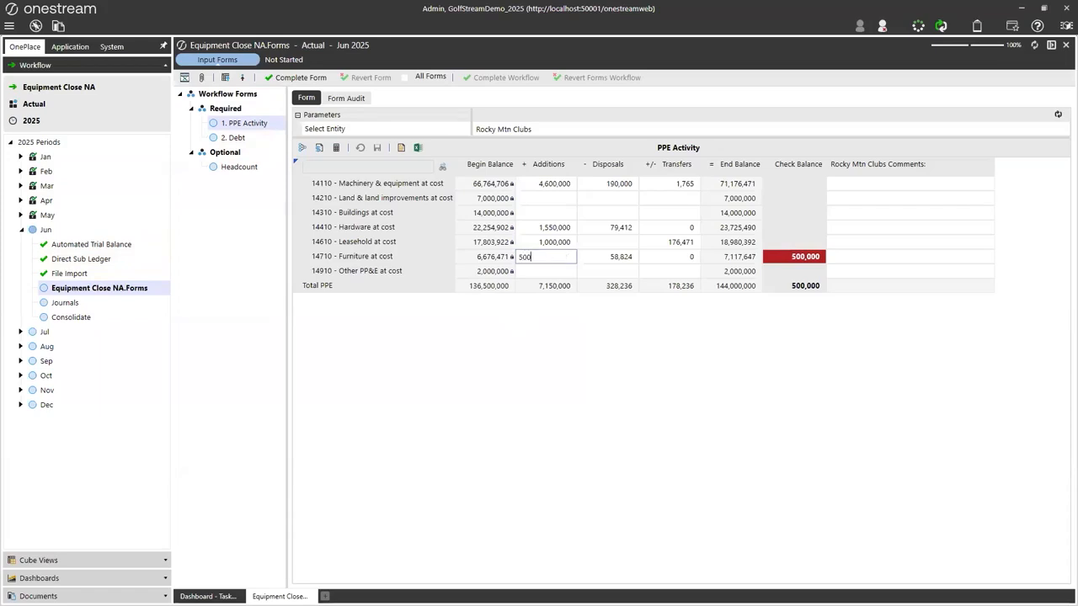
{"action": "key", "text": "Return"}
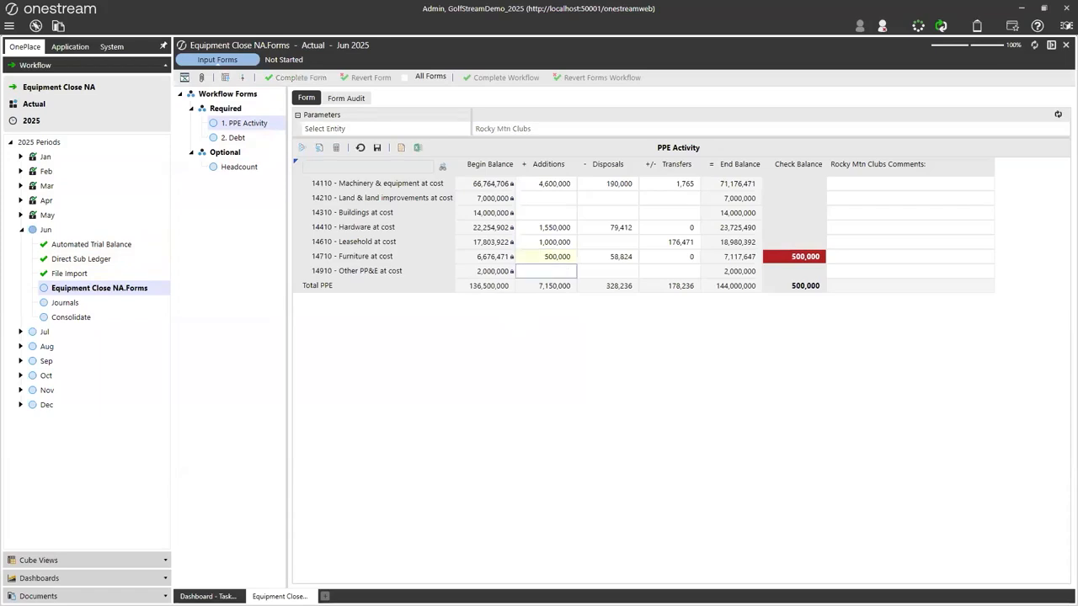
{"action": "left_click", "coordinate": [602, 258]}
{"action": "left_click", "coordinate": [377, 148]}
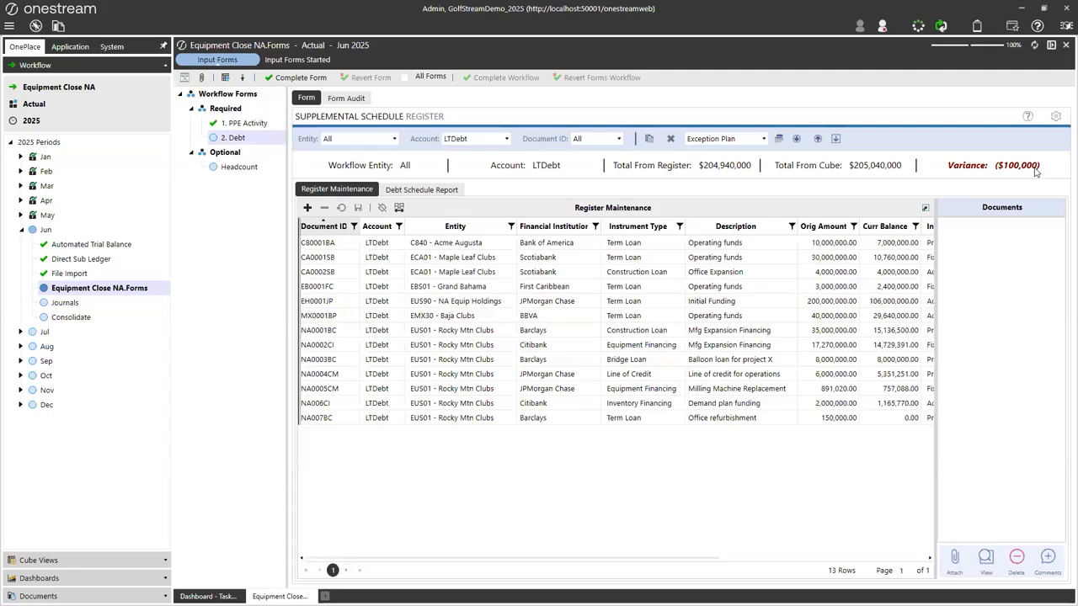
Set the current balance of the Office refurbishment term loan to 100,000 in the Debt register, save it and complete the form
{"action": "left_click", "coordinate": [896, 417]}
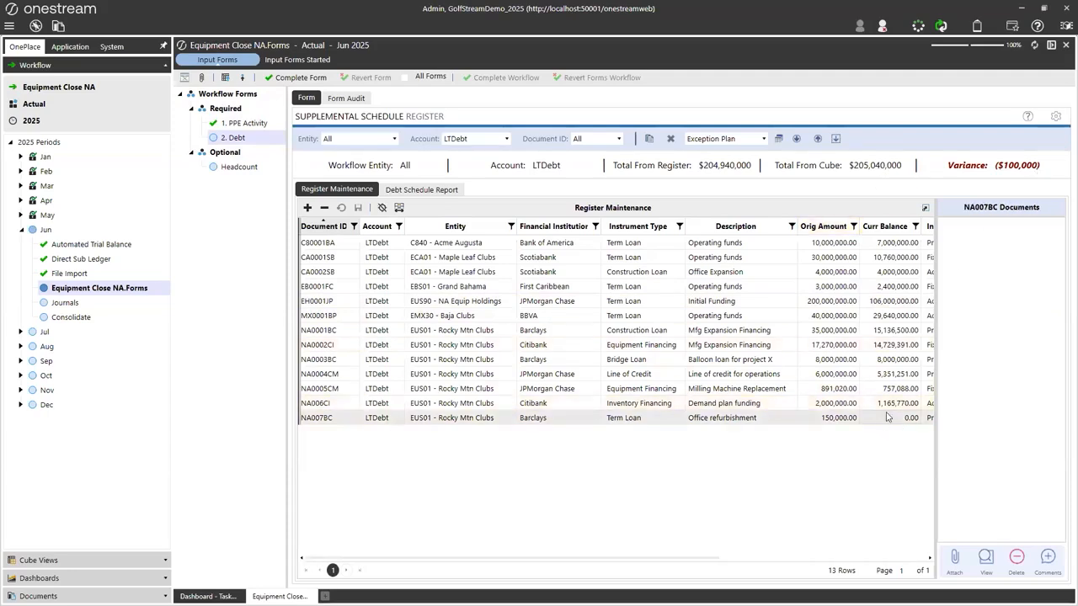
{"action": "left_click", "coordinate": [886, 417]}
{"action": "type", "text": "100000"}
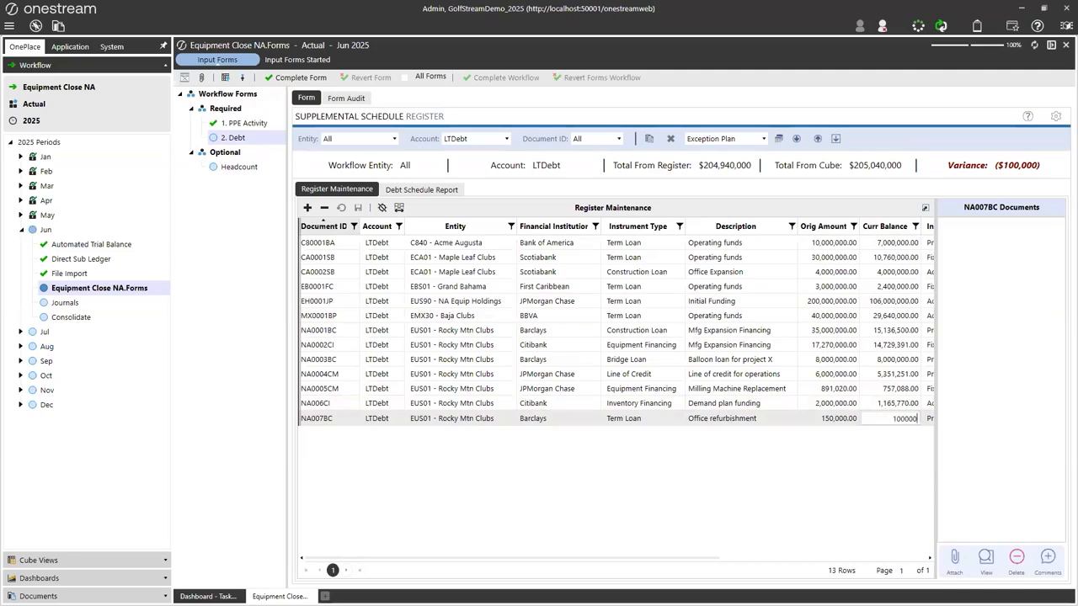
{"action": "key", "text": "Return"}
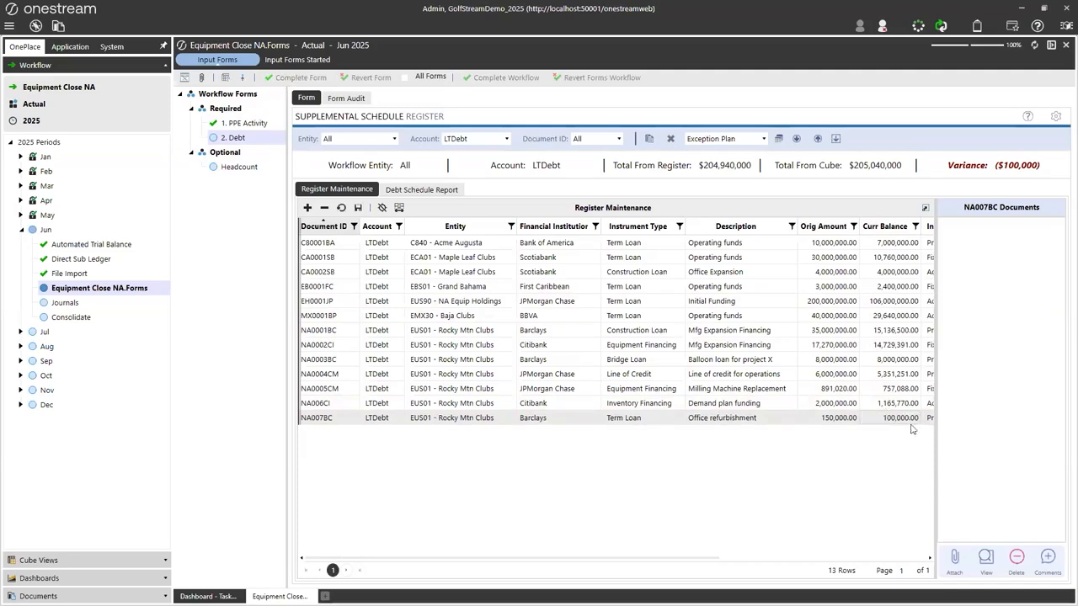
{"action": "left_click", "coordinate": [358, 207]}
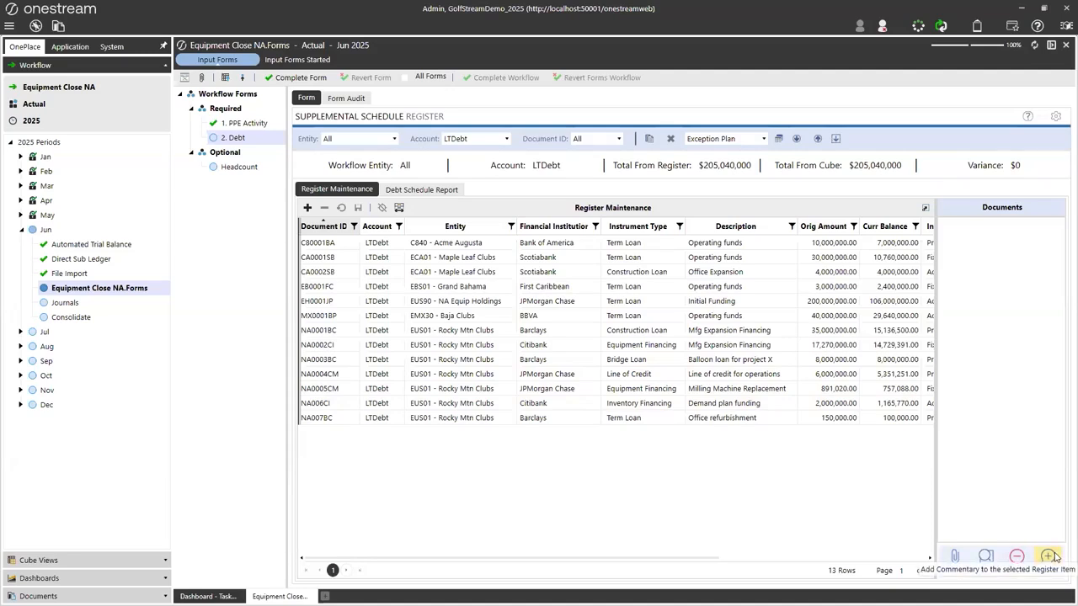
{"action": "left_click", "coordinate": [322, 79]}
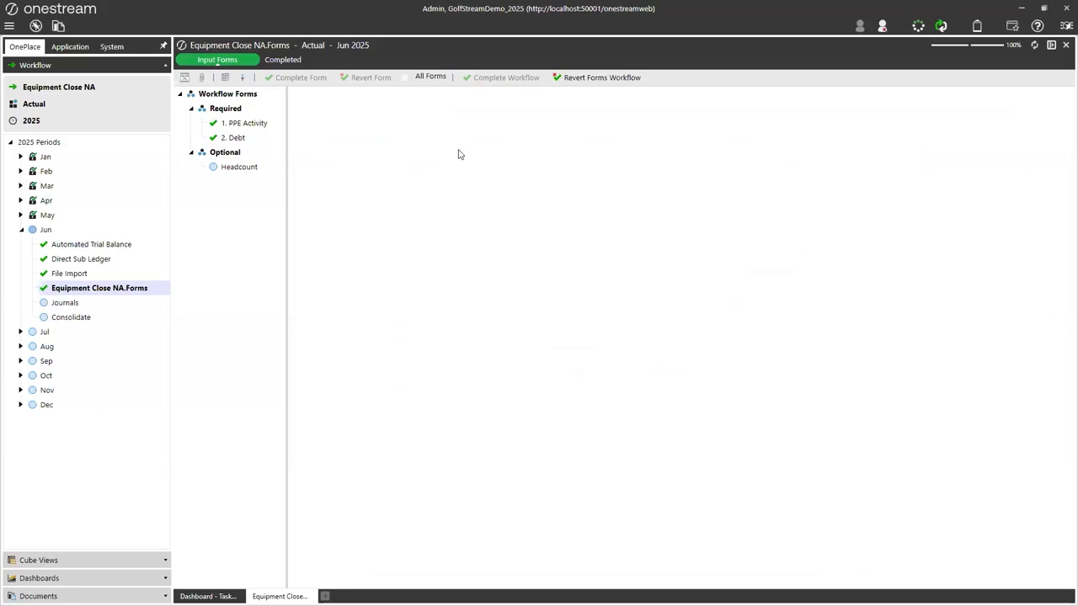
Quick-post the required Tax Accruals_NA Equip journal for June and complete the Journals workflow
{"action": "left_click", "coordinate": [65, 301]}
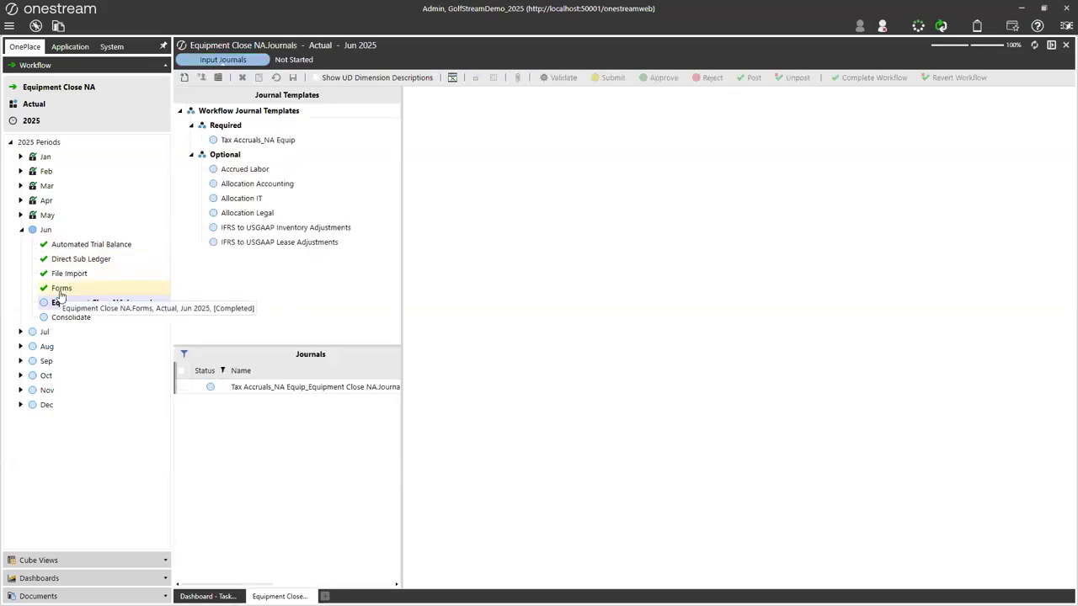
{"action": "left_click", "coordinate": [252, 140]}
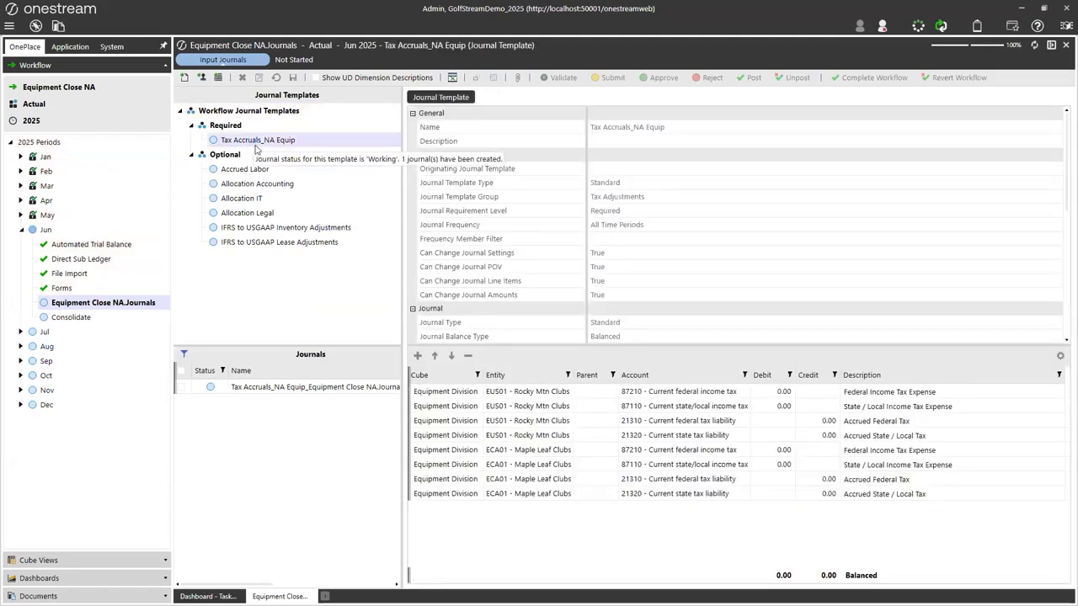
{"action": "left_click", "coordinate": [280, 386]}
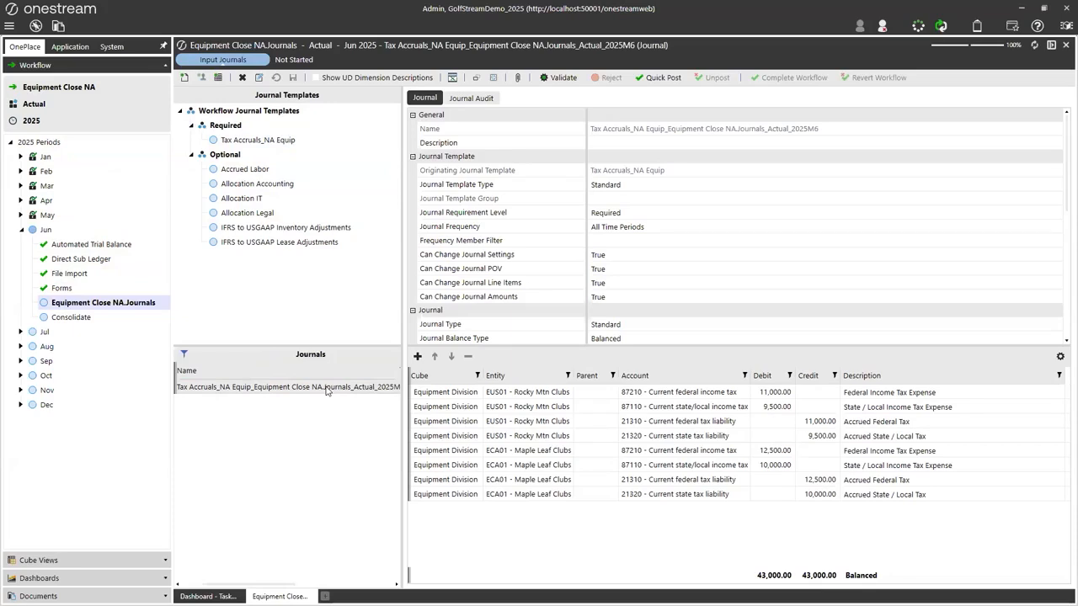
{"action": "left_click", "coordinate": [659, 78]}
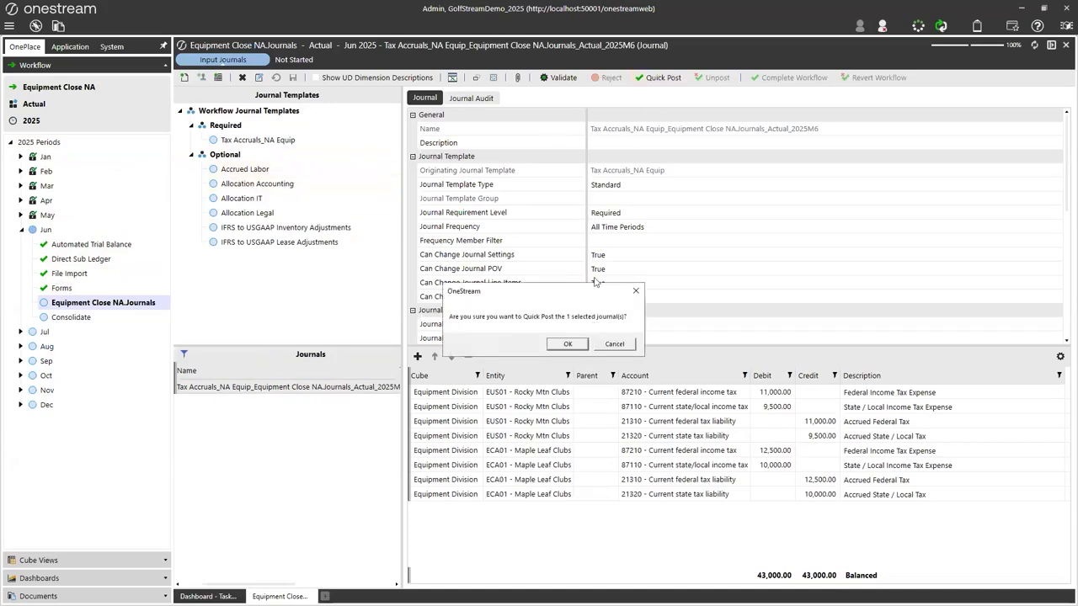
{"action": "left_click", "coordinate": [567, 343]}
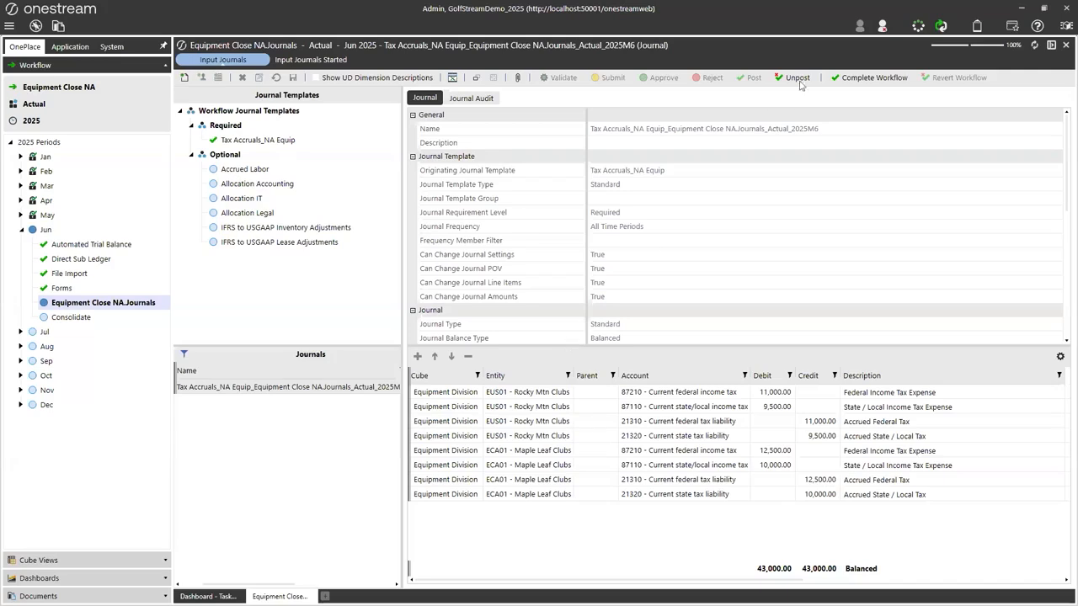
{"action": "left_click", "coordinate": [856, 78]}
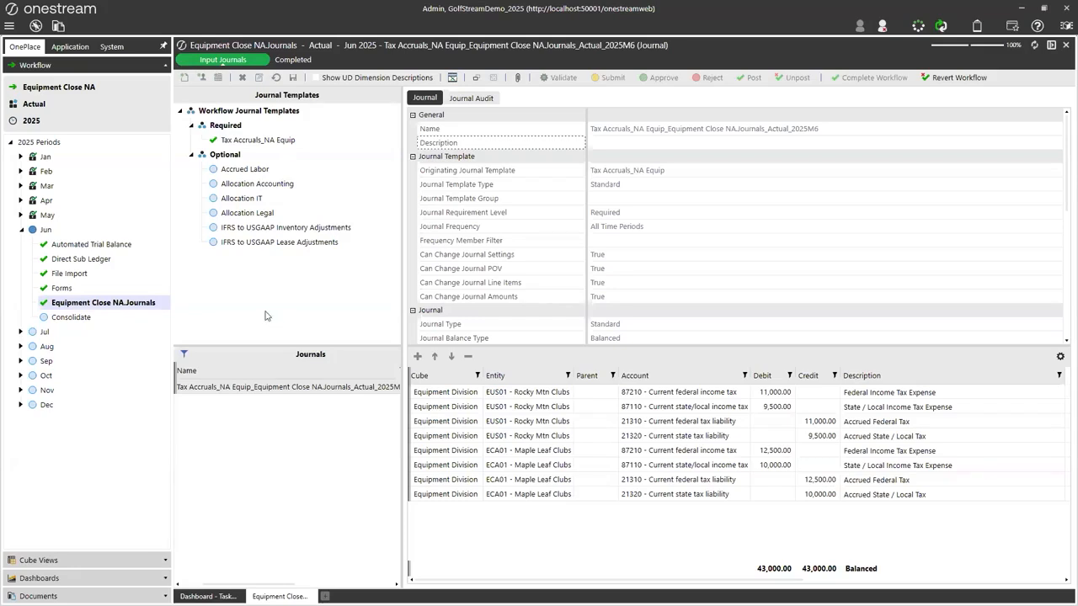
Review June's pre-consolidation data sources, consolidation status and balance sheet by entity, comparing local currency with USD
{"action": "left_click", "coordinate": [71, 317]}
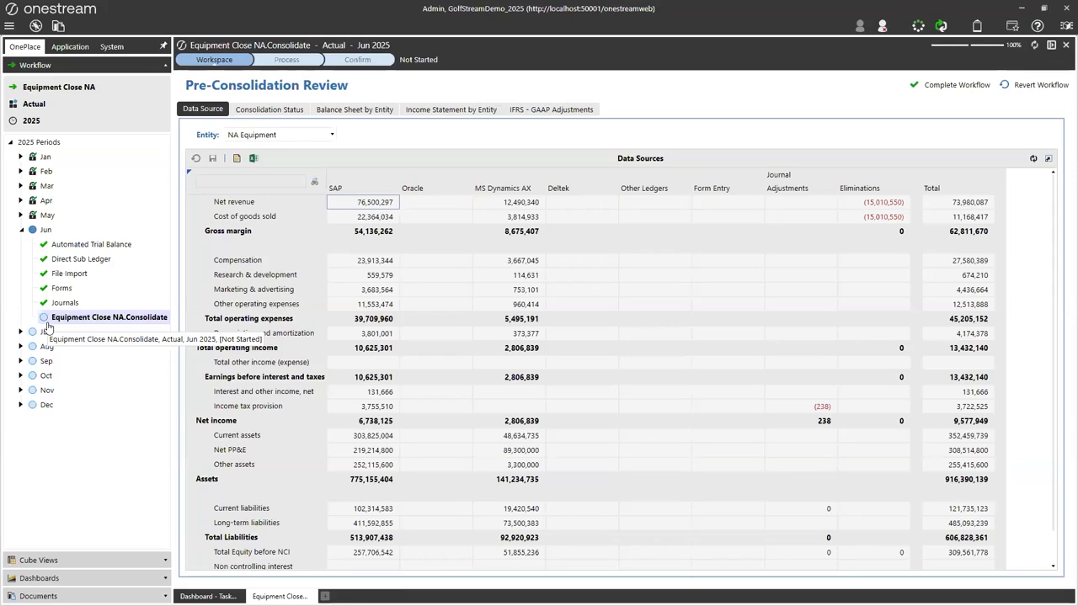
{"action": "left_click", "coordinate": [249, 111]}
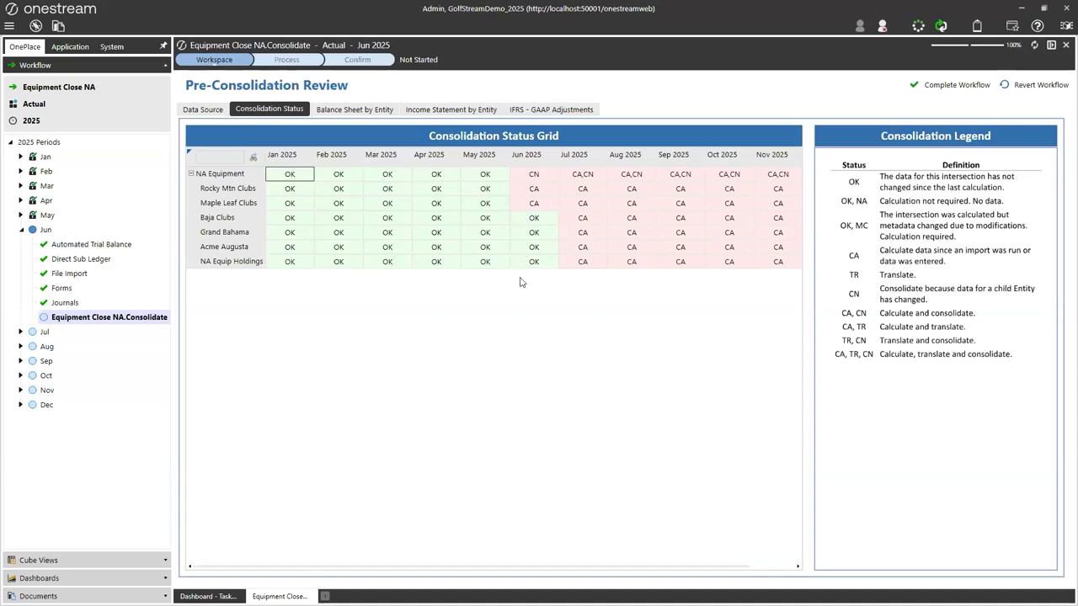
{"action": "left_click", "coordinate": [322, 109]}
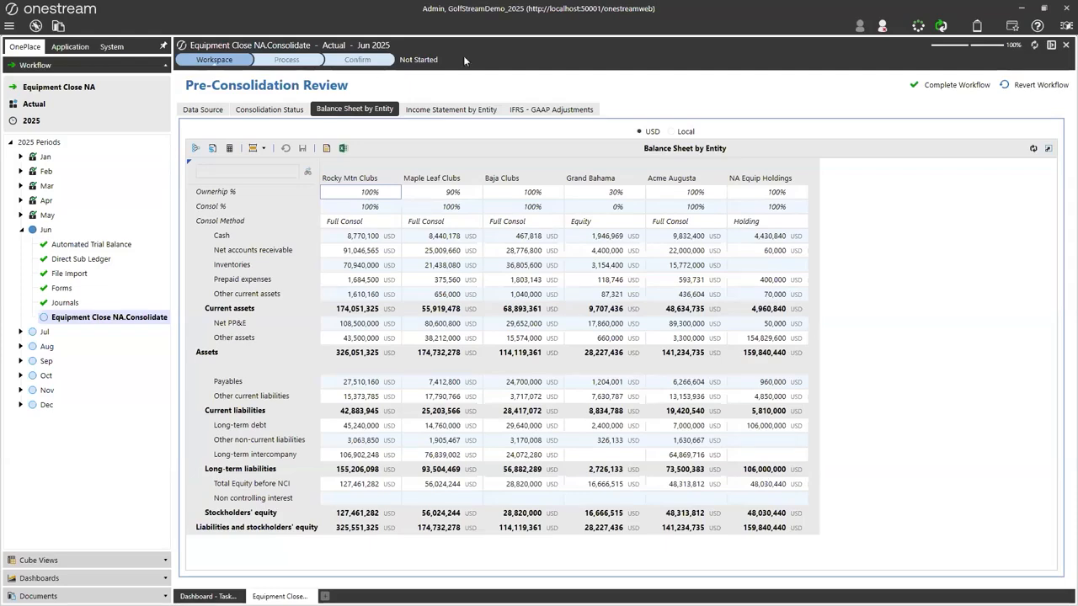
{"action": "left_click", "coordinate": [672, 132]}
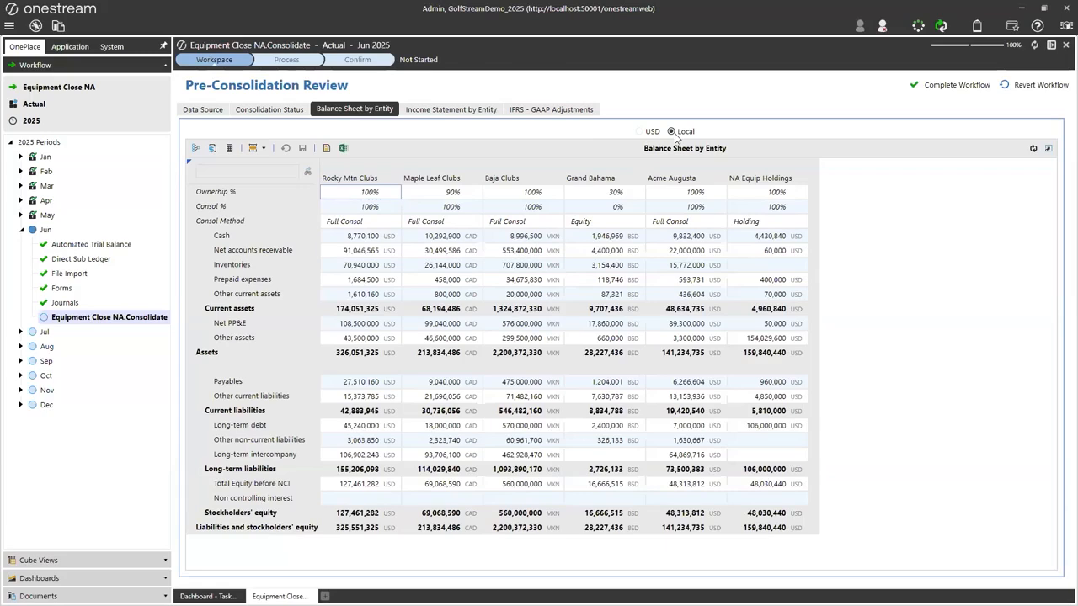
{"action": "left_click", "coordinate": [639, 131]}
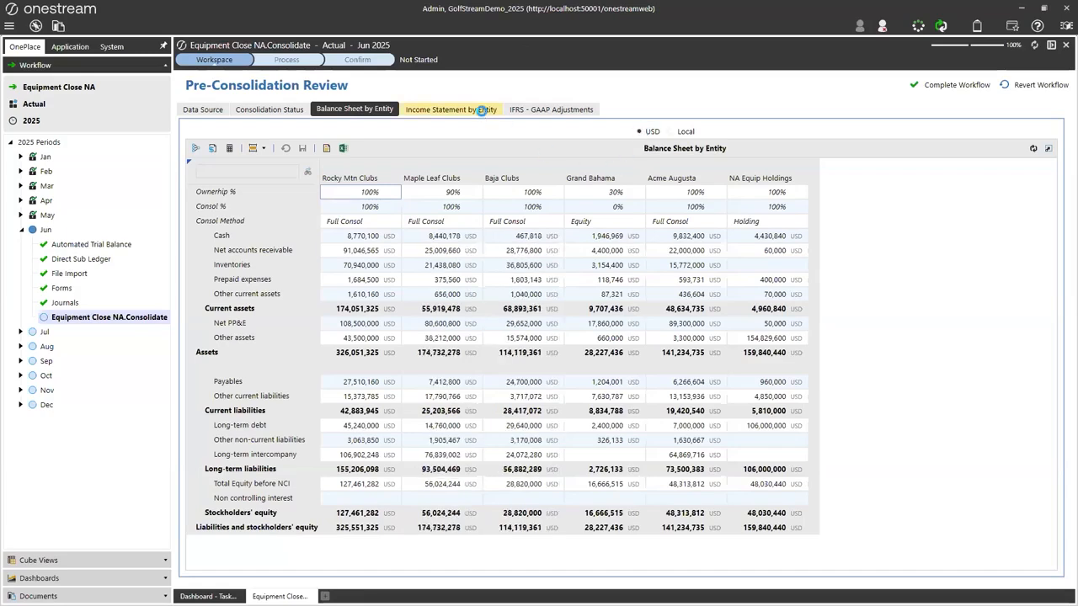
Review June's pre-consolidation income statement by entity and the IFRS - GAAP adjustments for Maple Leaf Clubs
{"action": "left_click", "coordinate": [482, 112]}
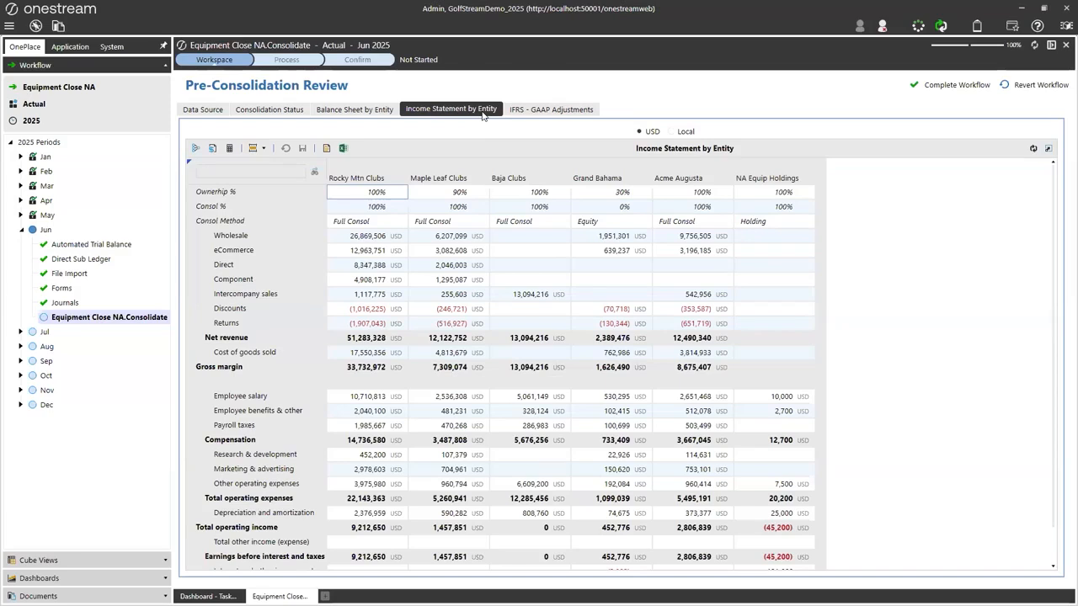
{"action": "left_click", "coordinate": [345, 232]}
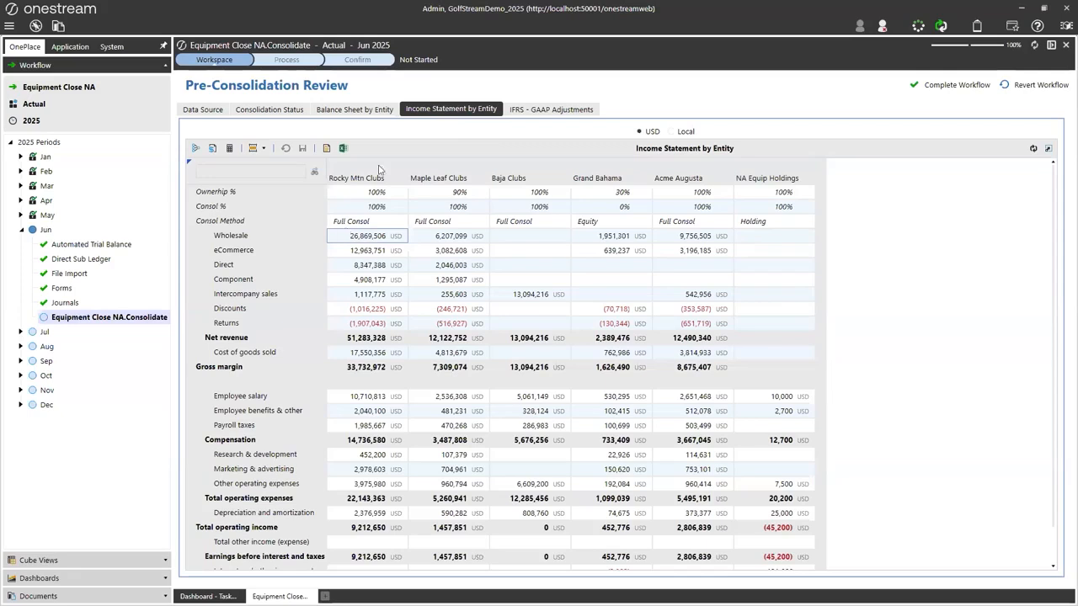
{"action": "left_click", "coordinate": [523, 112]}
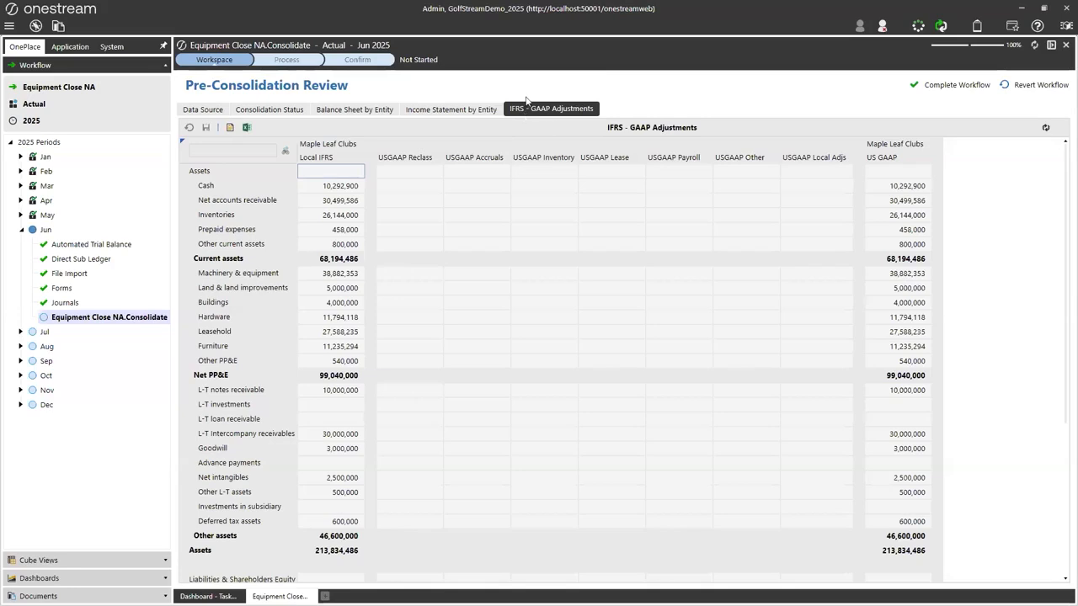
Complete the Pre-Consolidation Review workspace for June and process the cube for Equipment Close NA
{"action": "left_click", "coordinate": [917, 87]}
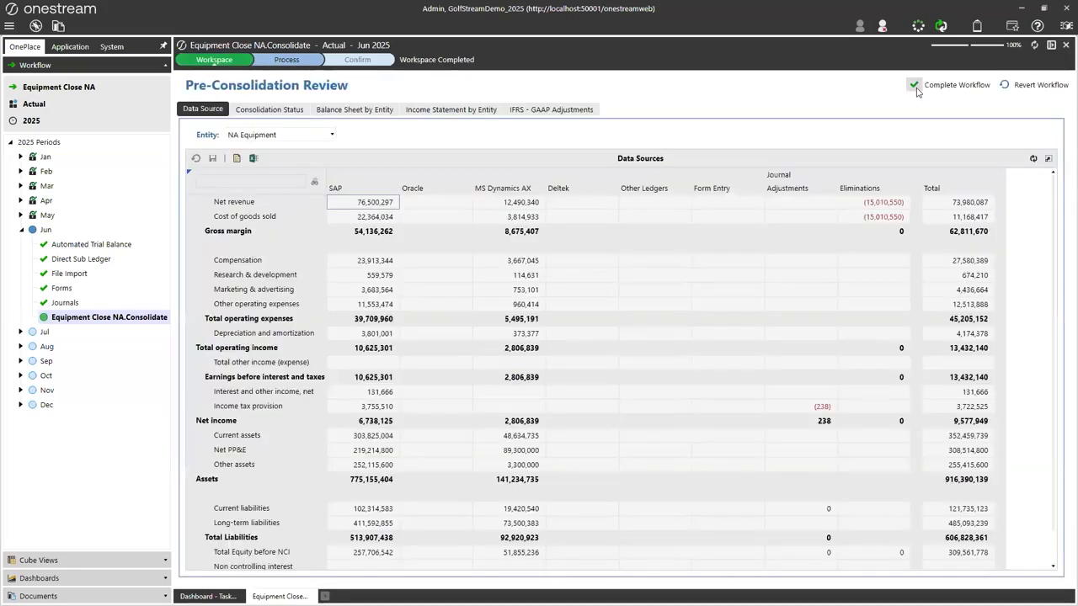
{"action": "left_click", "coordinate": [293, 61]}
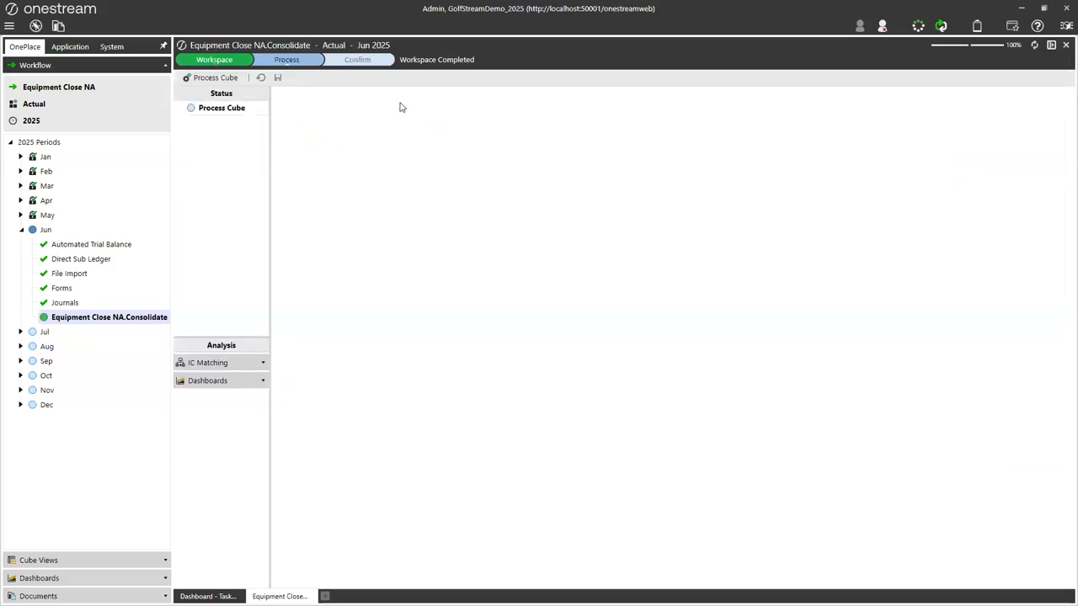
{"action": "left_click", "coordinate": [230, 78]}
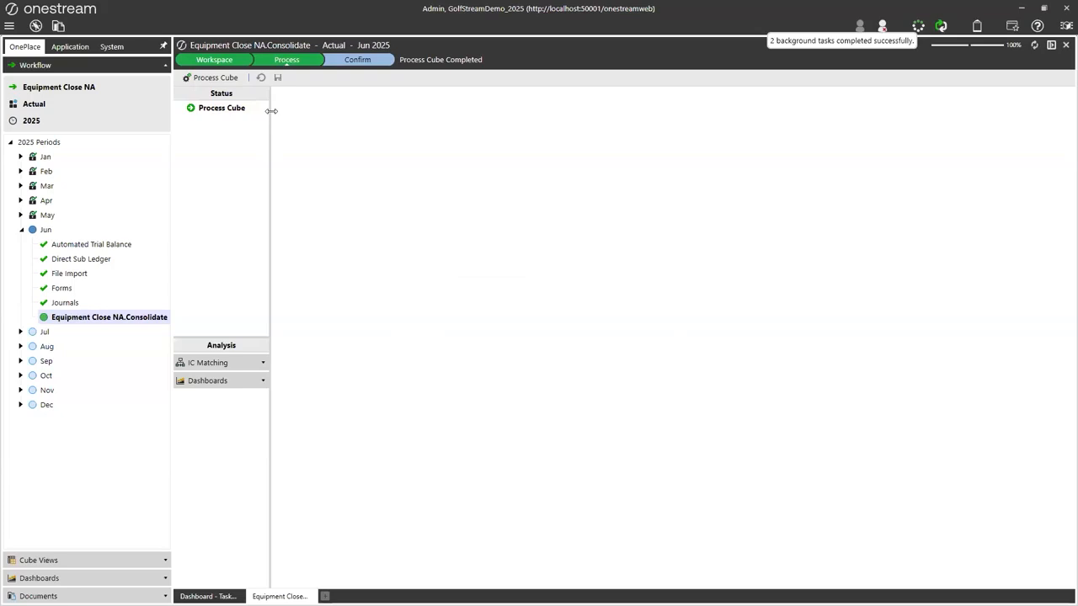
Run June's confirmation rules and examine the entity details of the Sales Detail and Bank Statement rules
{"action": "left_click", "coordinate": [353, 60]}
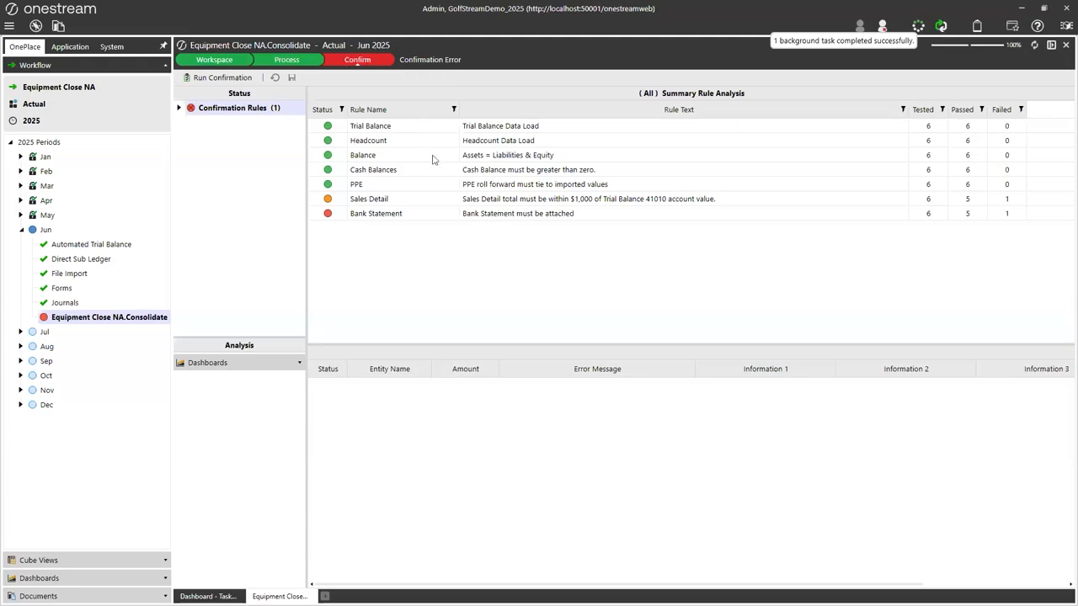
{"action": "left_click", "coordinate": [465, 198]}
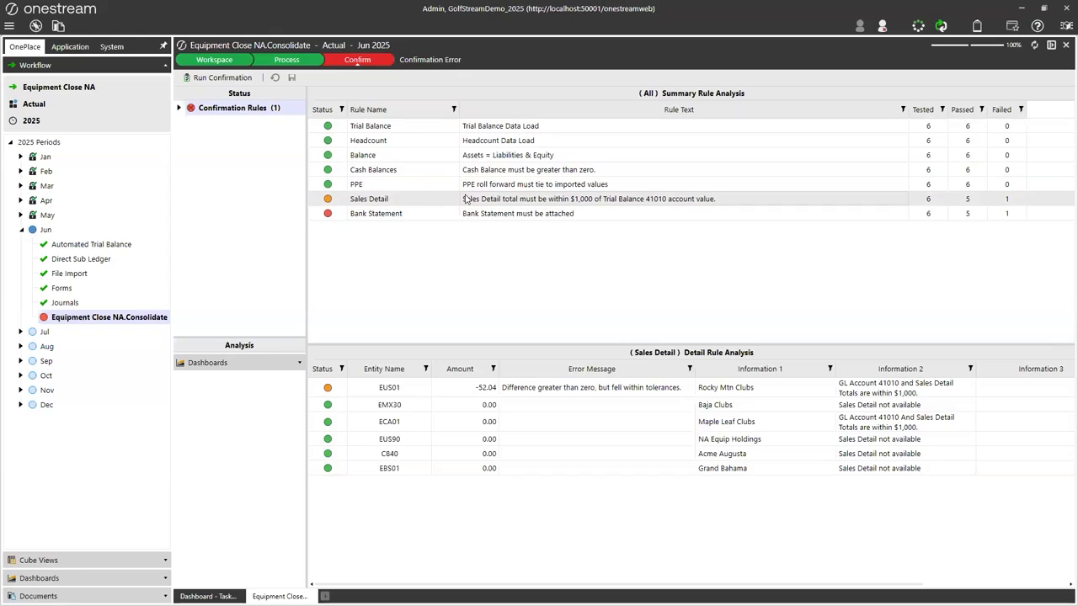
{"action": "left_click", "coordinate": [424, 214]}
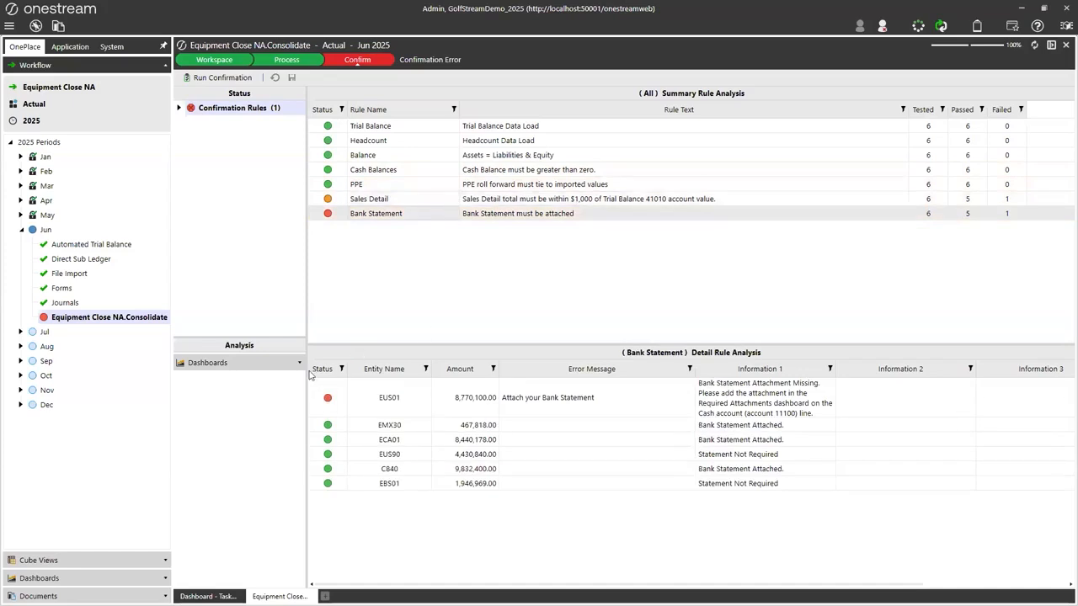
Attach BankStatement_Rocky_2023-06.xlsx to the Rocky Mtn Clubs Cash cell in the Required Attachments dashboard
{"action": "left_click", "coordinate": [296, 367]}
{"action": "left_click", "coordinate": [281, 388]}
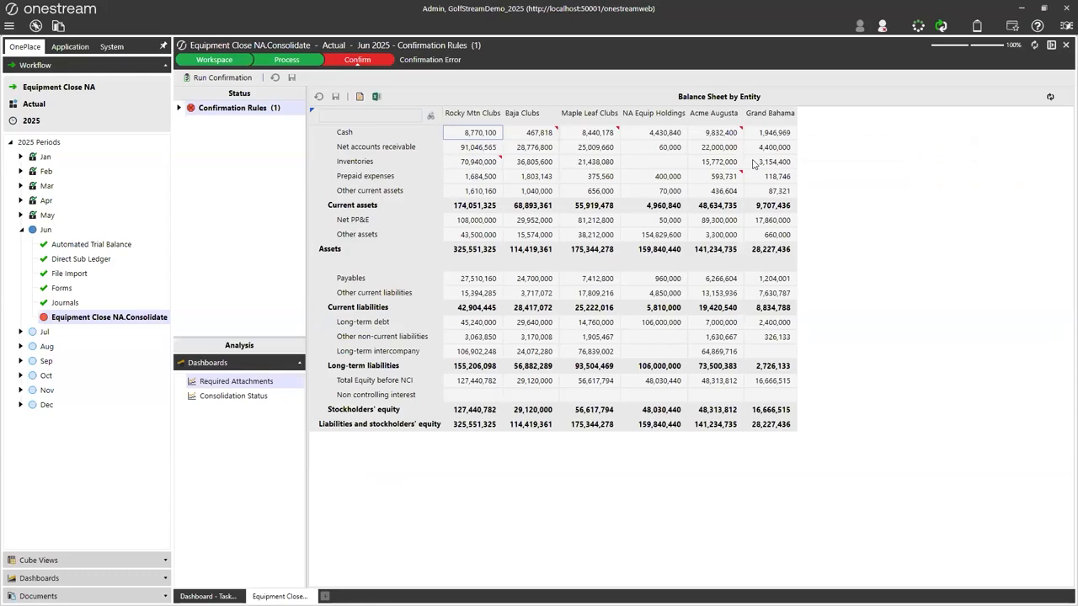
{"action": "right_click", "coordinate": [488, 134]}
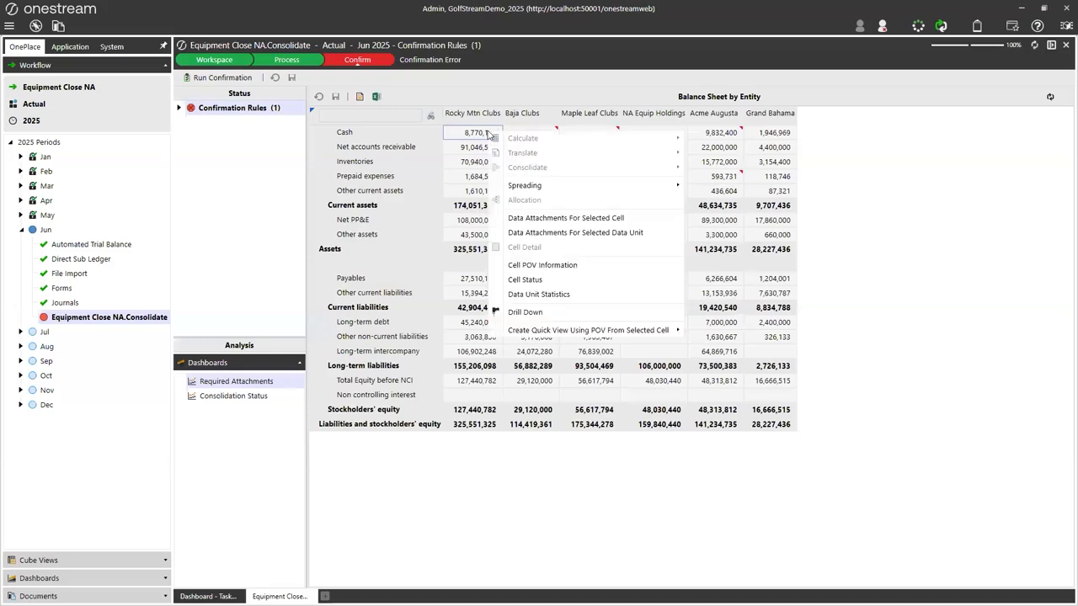
{"action": "left_click", "coordinate": [548, 219]}
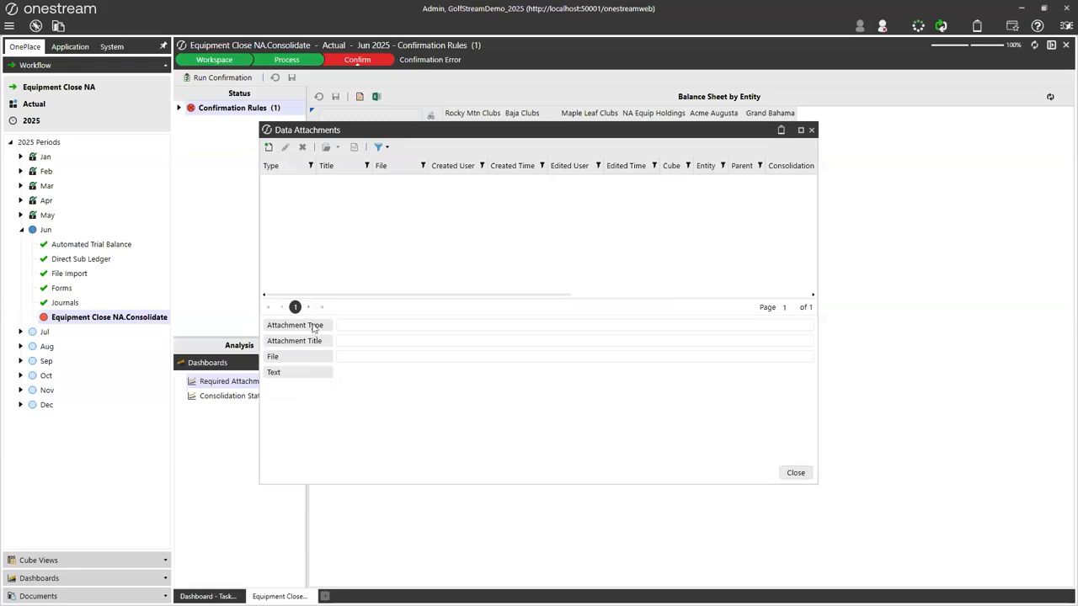
{"action": "left_click", "coordinate": [269, 146]}
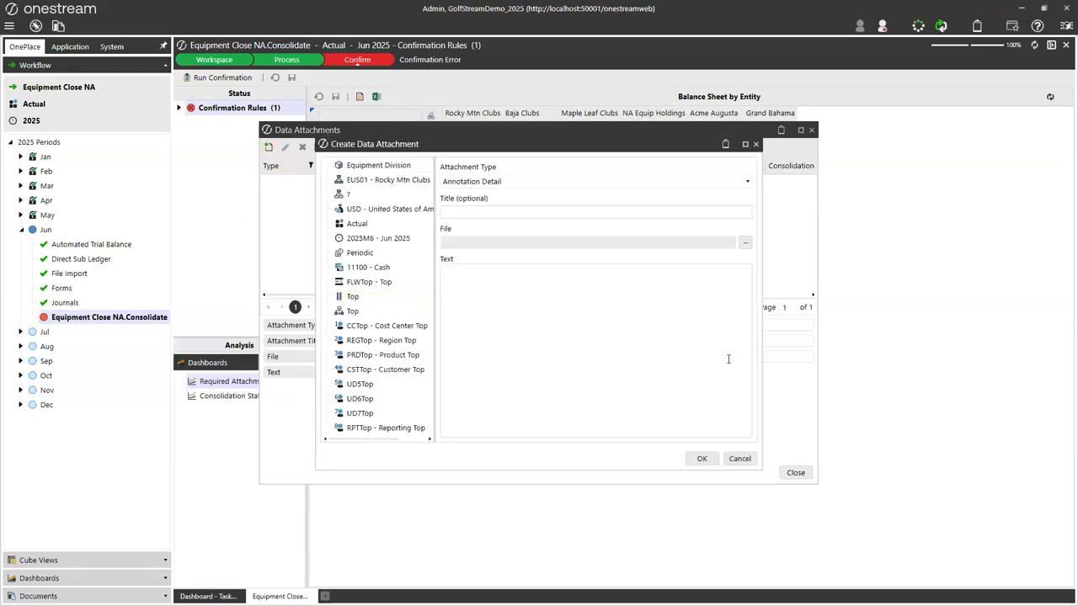
{"action": "left_click", "coordinate": [744, 243]}
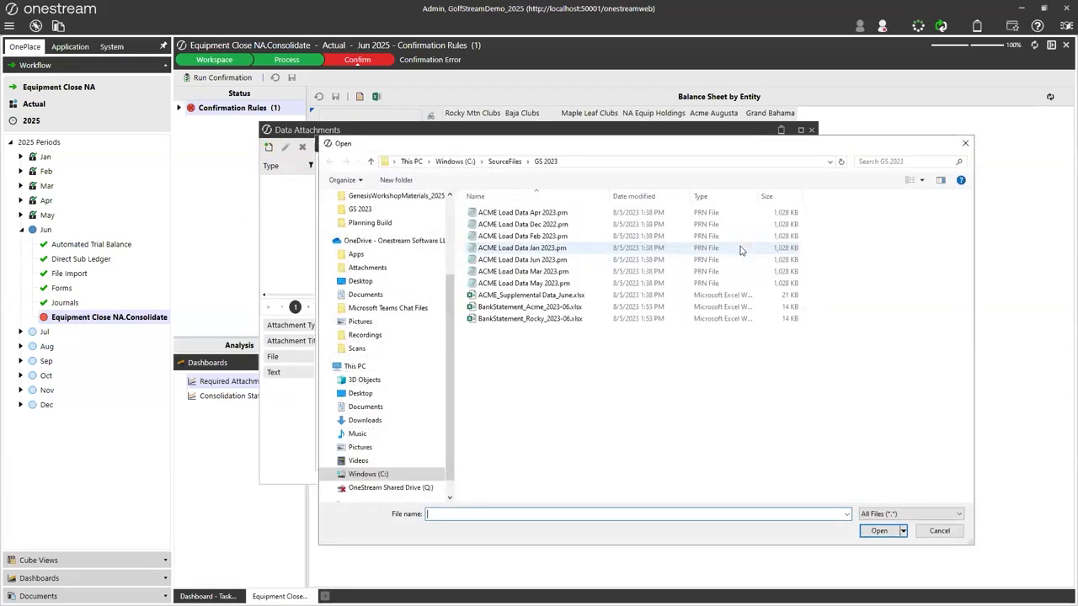
{"action": "left_click", "coordinate": [531, 320]}
{"action": "left_click", "coordinate": [878, 531]}
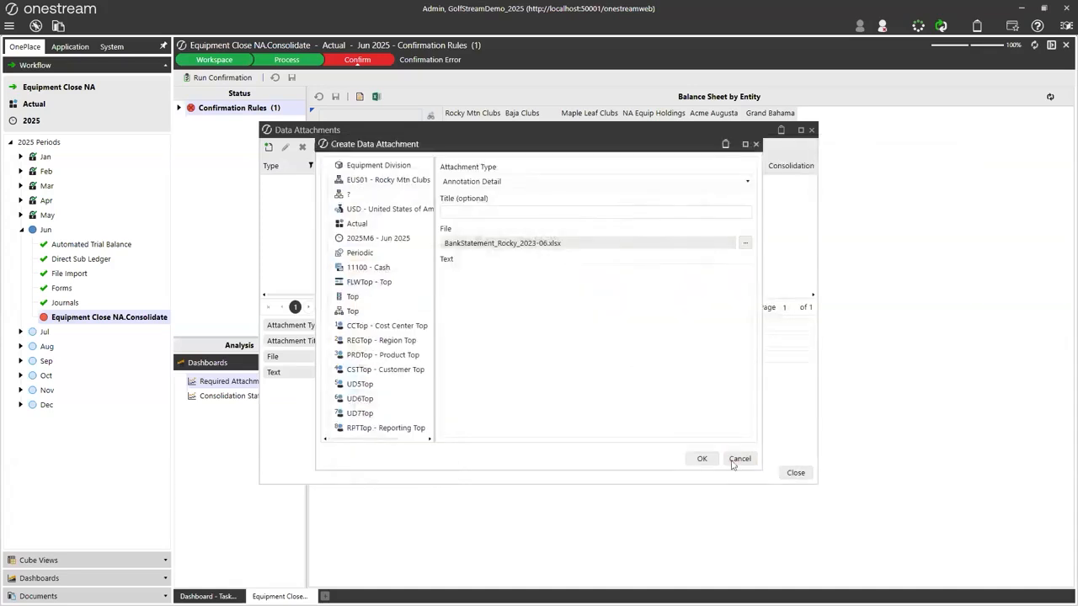
{"action": "left_click", "coordinate": [702, 459]}
{"action": "left_click", "coordinate": [795, 472]}
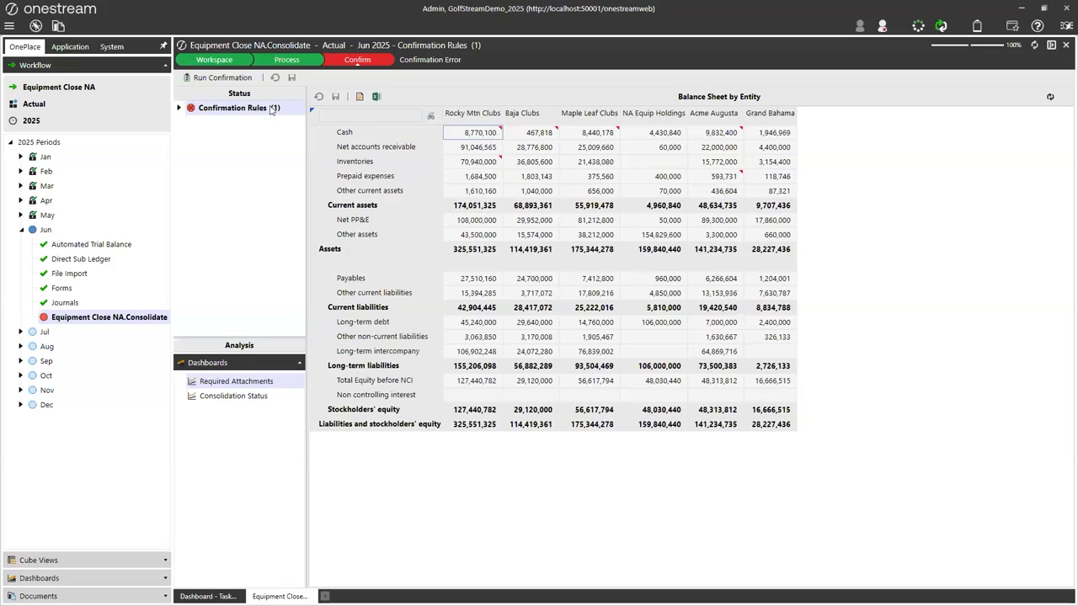
Rerun June's confirmation rules and open the Consolidation Process Review for Jun Equipment Close NA
{"action": "left_click", "coordinate": [206, 80]}
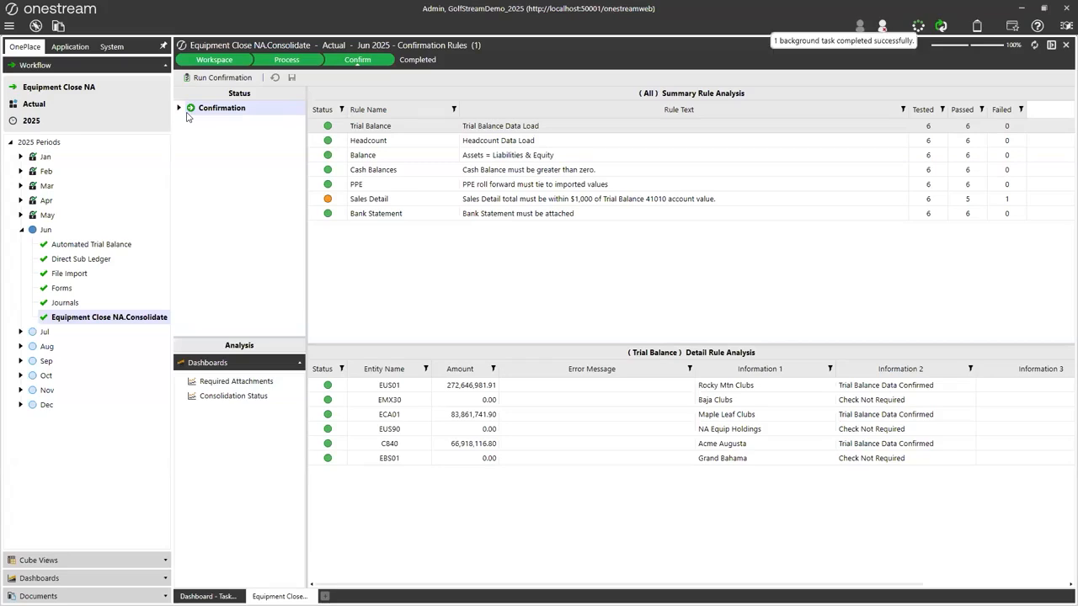
{"action": "left_click", "coordinate": [782, 200]}
{"action": "left_click", "coordinate": [46, 230]}
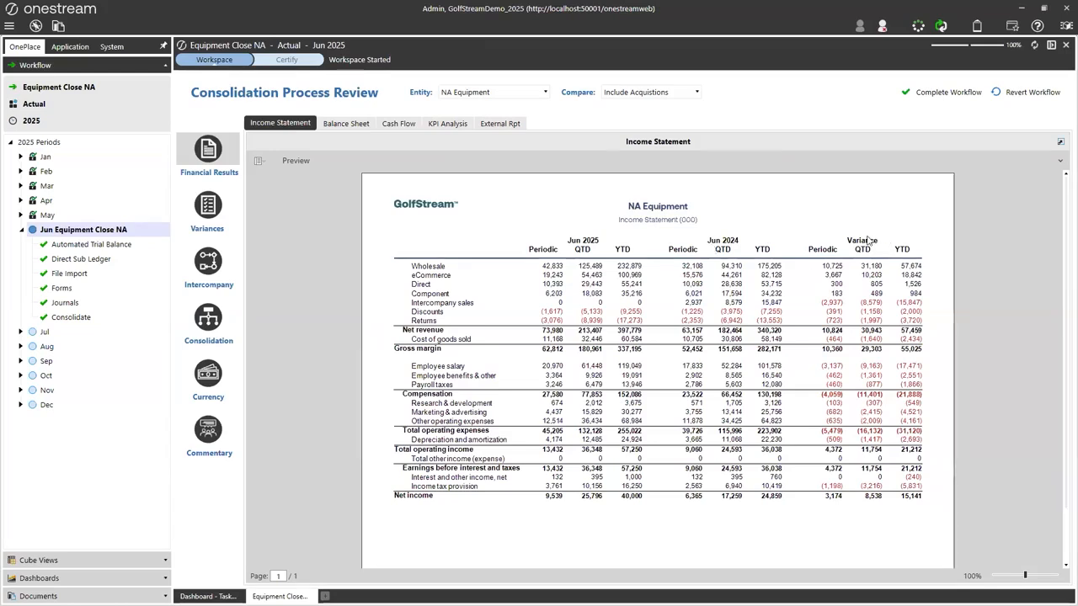
Examine the file formats available for exporting and sending the NA Equipment income statement report
{"action": "left_click", "coordinate": [259, 162]}
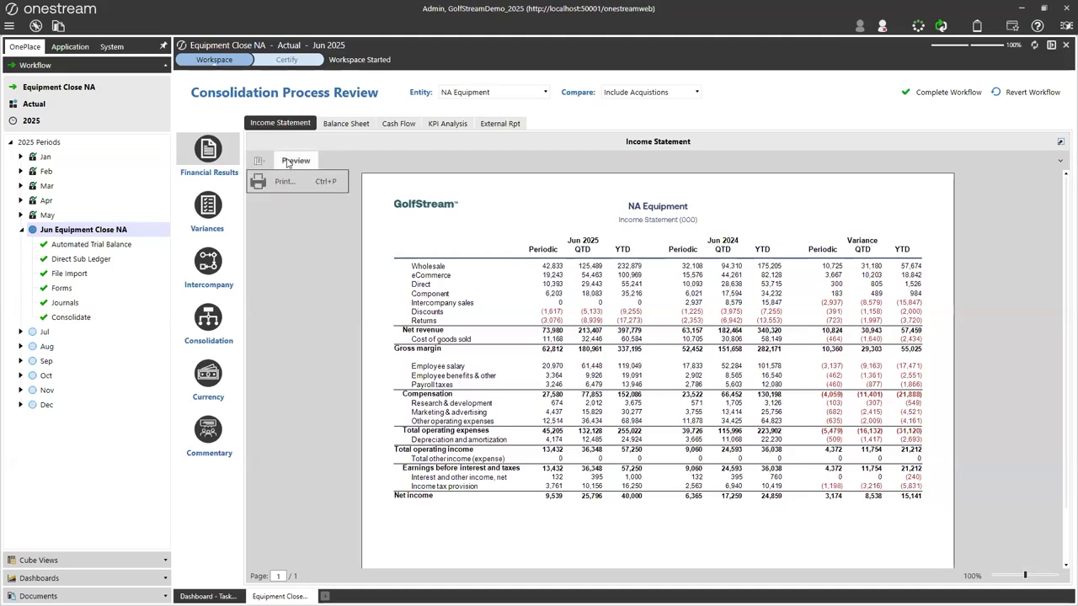
{"action": "left_click", "coordinate": [291, 161]}
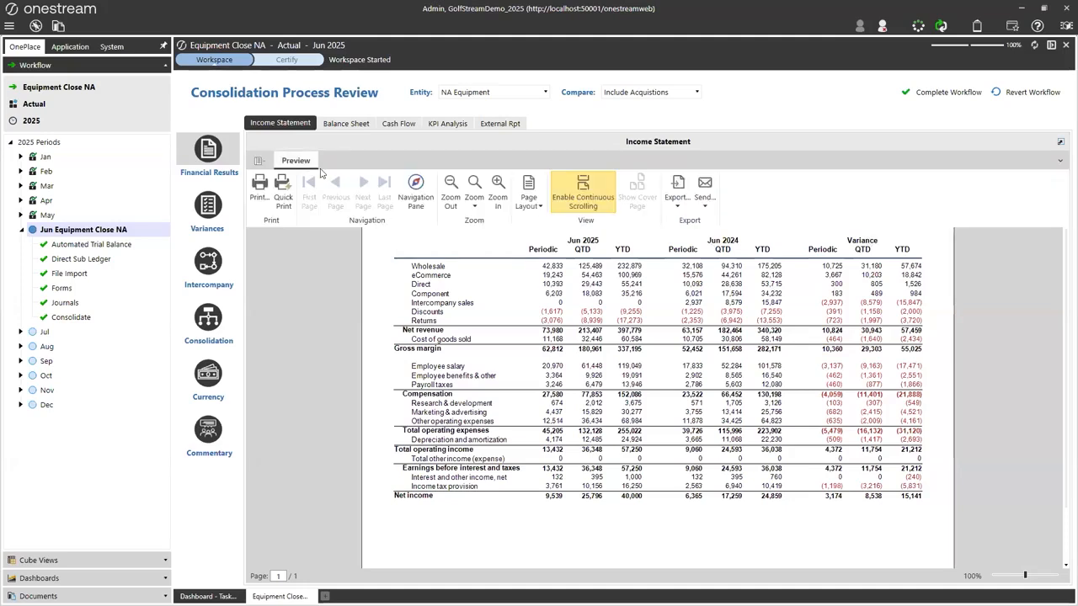
{"action": "left_click", "coordinate": [679, 194]}
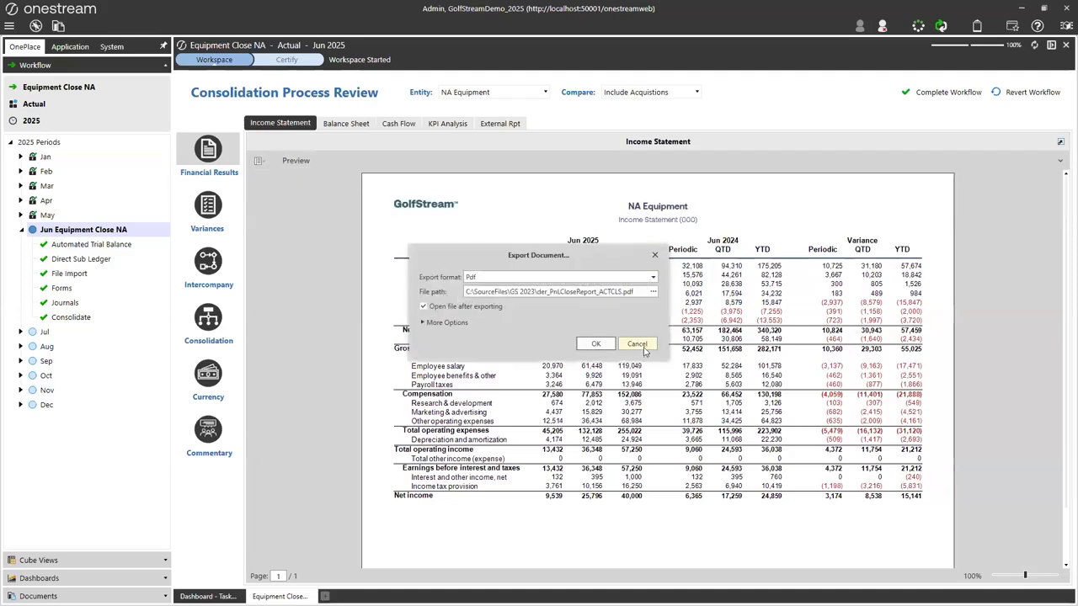
{"action": "left_click", "coordinate": [637, 343]}
{"action": "left_click", "coordinate": [259, 161]}
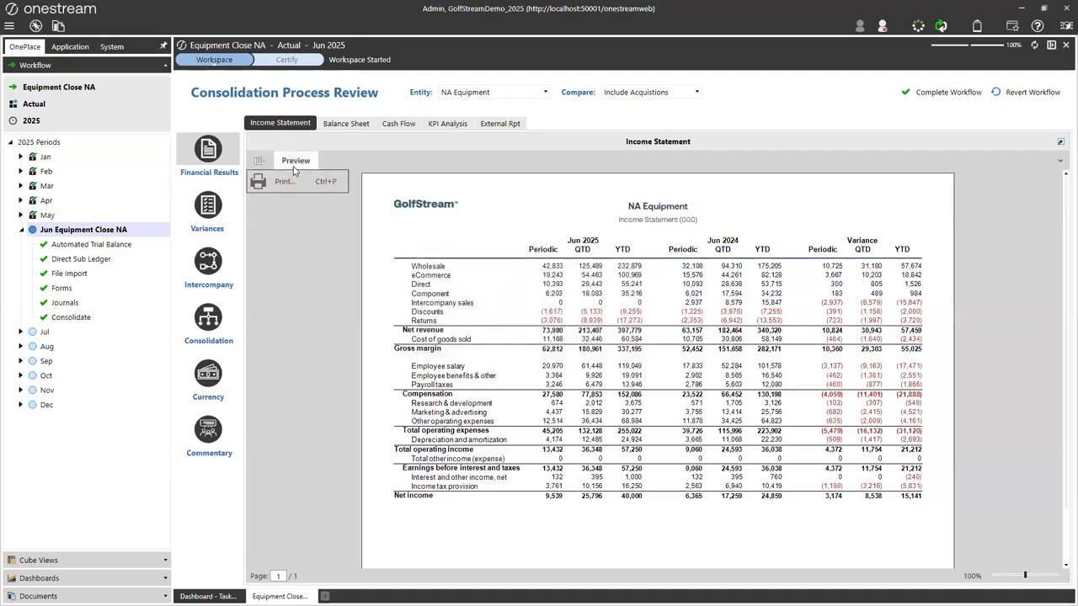
{"action": "left_click", "coordinate": [294, 168]}
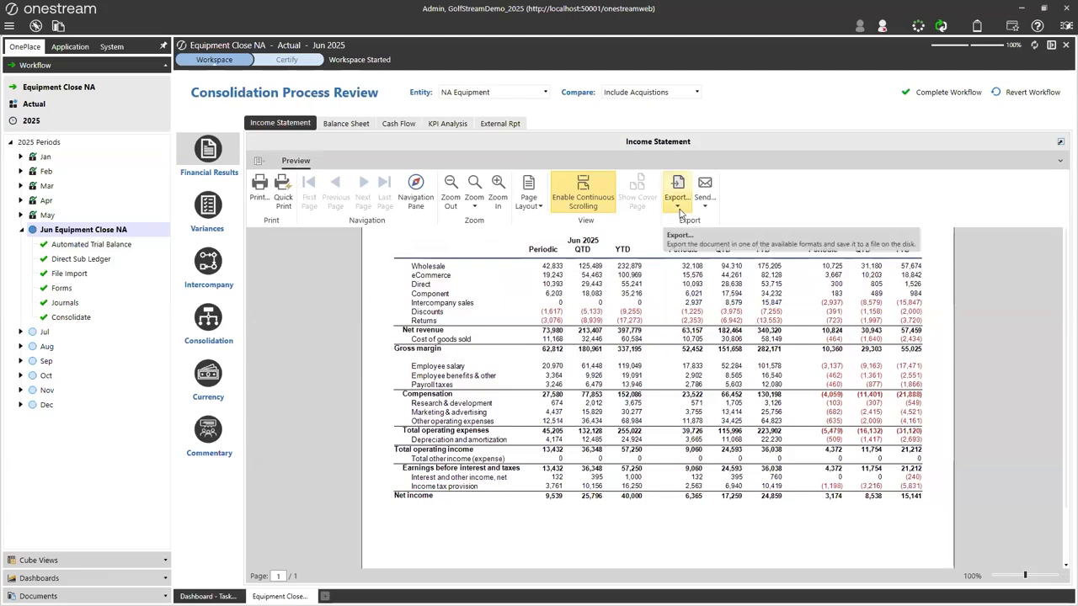
{"action": "left_click", "coordinate": [676, 208]}
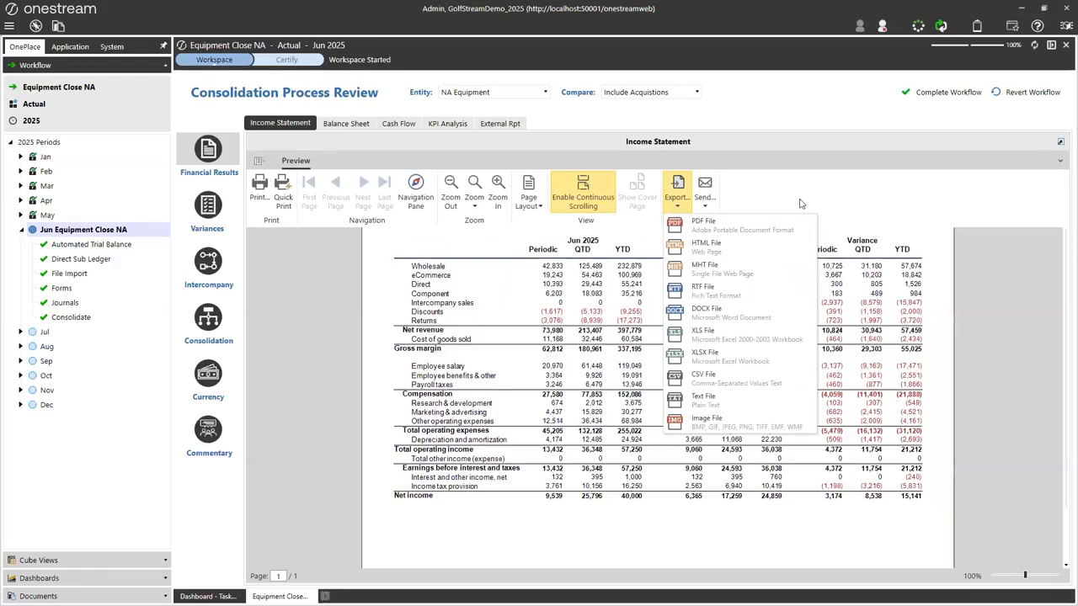
{"action": "left_click", "coordinate": [706, 209]}
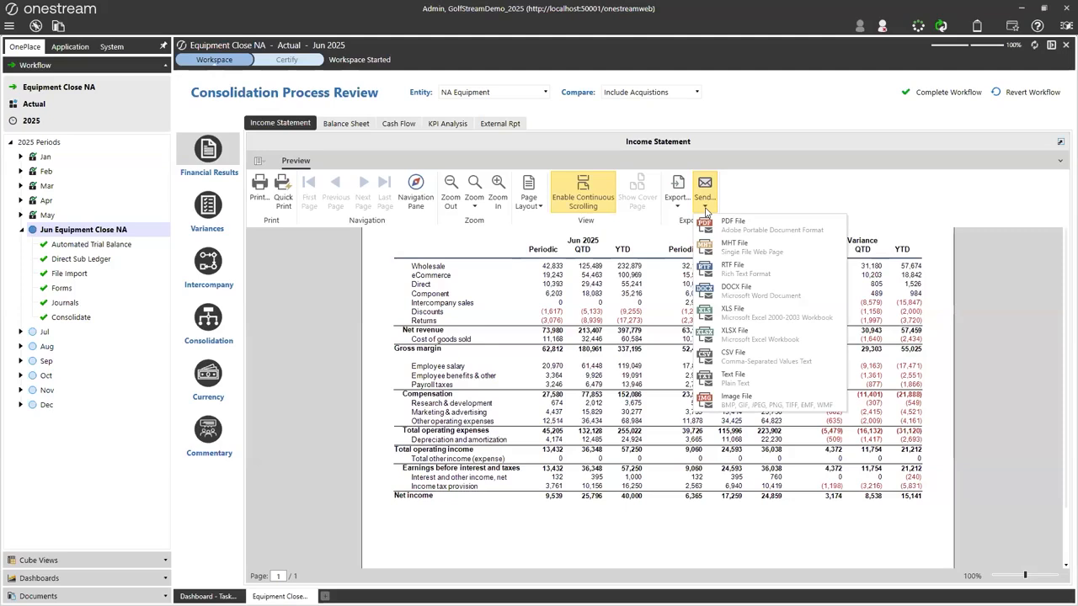
{"action": "left_click", "coordinate": [753, 171]}
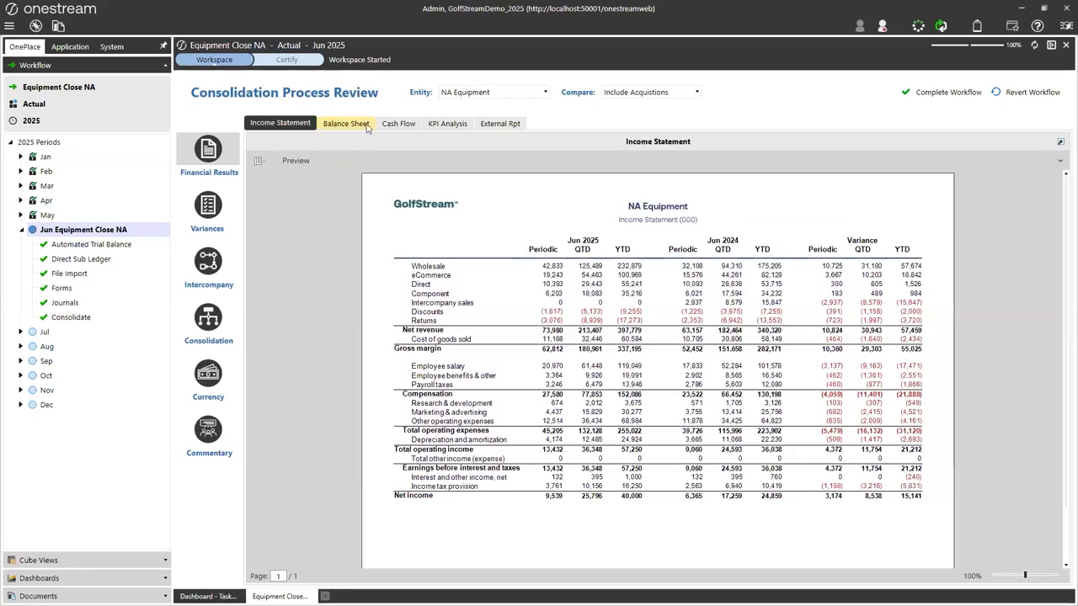
Review NA Equipment's KPI analysis and external report, plus the quarterly and actual vs budget income statement variances with comments
{"action": "left_click", "coordinate": [442, 126]}
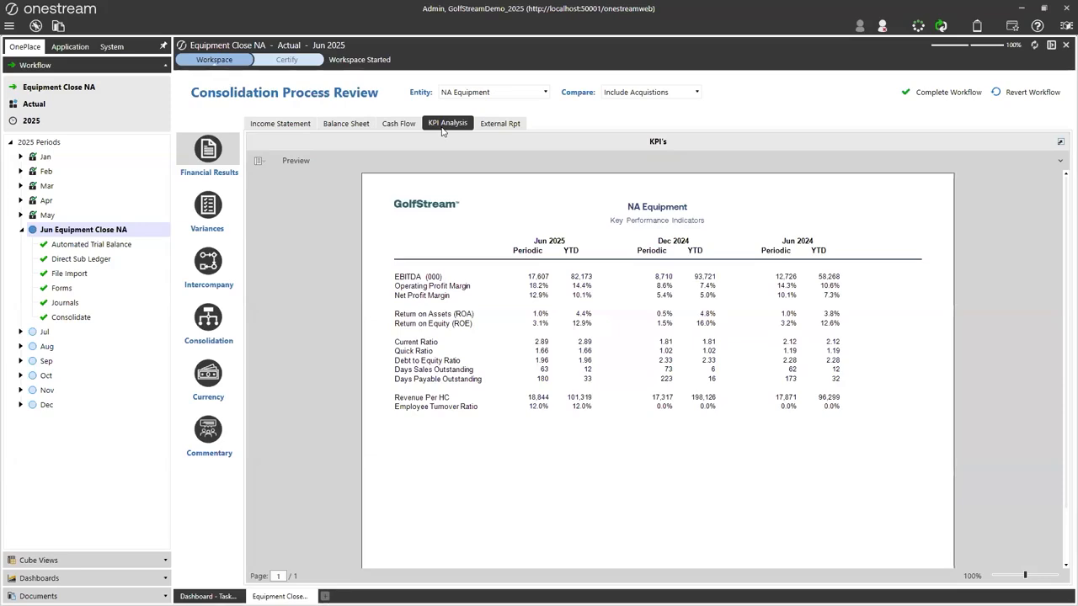
{"action": "left_click", "coordinate": [513, 124]}
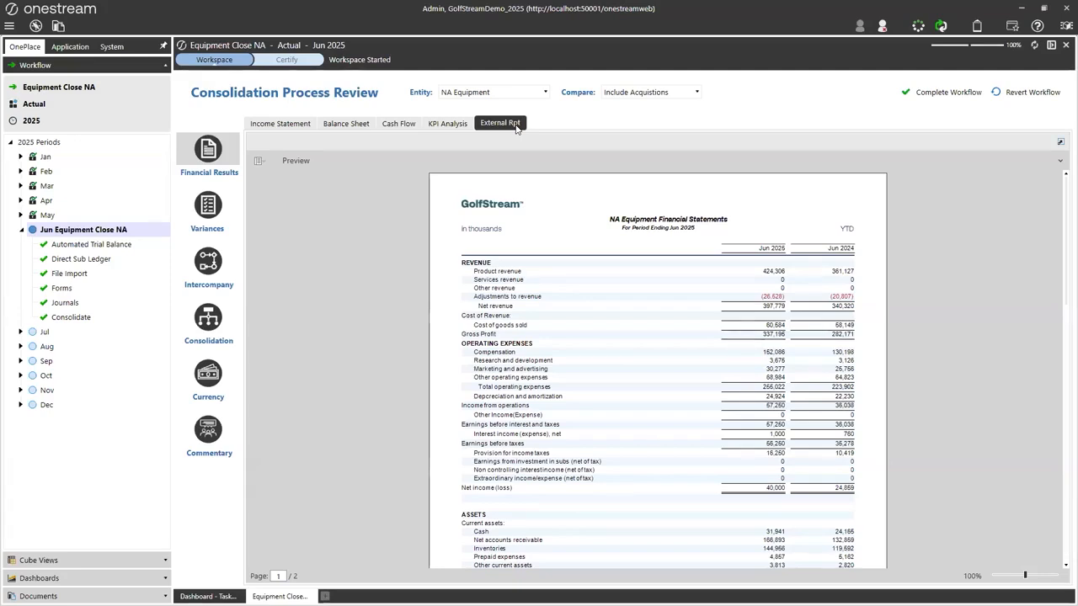
{"action": "left_click", "coordinate": [212, 211]}
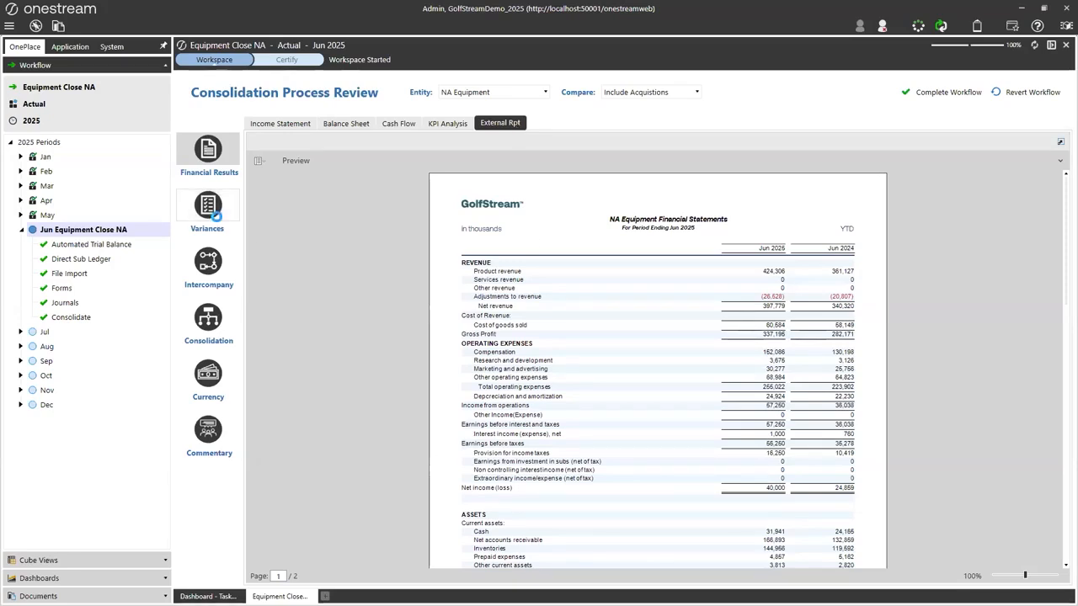
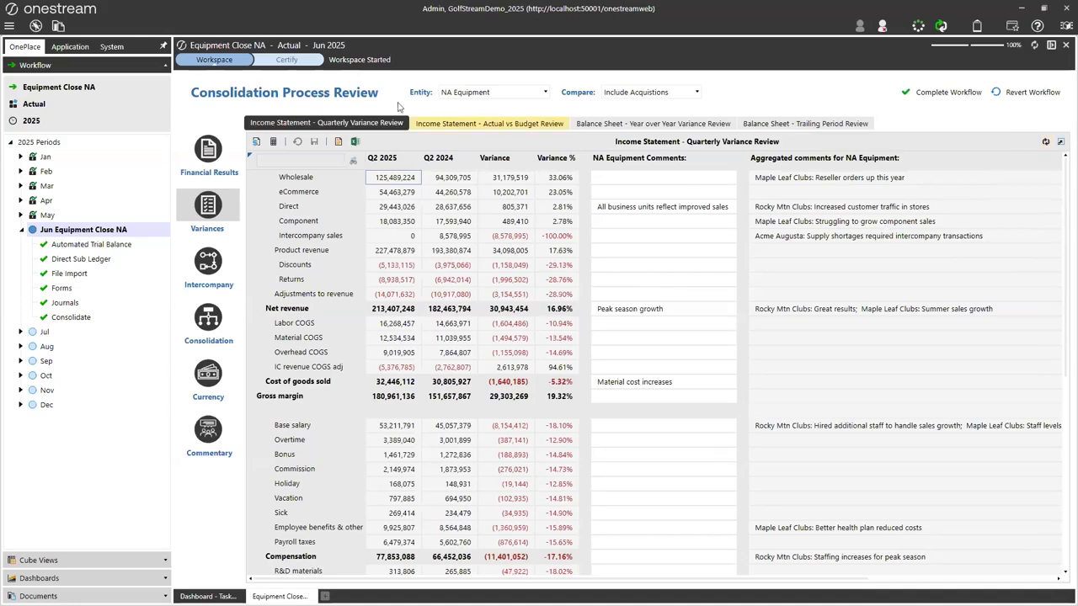
{"action": "left_click", "coordinate": [445, 119]}
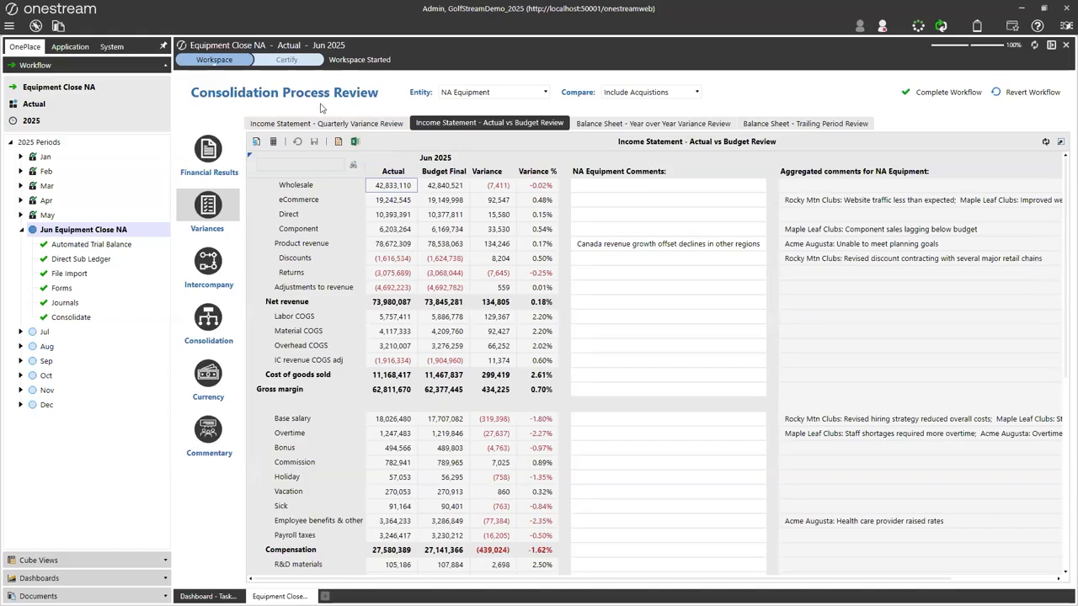
Review the intercompany reconciliations and the NA Equipment consolidation balance sheet with its elimination columns for June 2025
{"action": "left_click", "coordinate": [212, 261]}
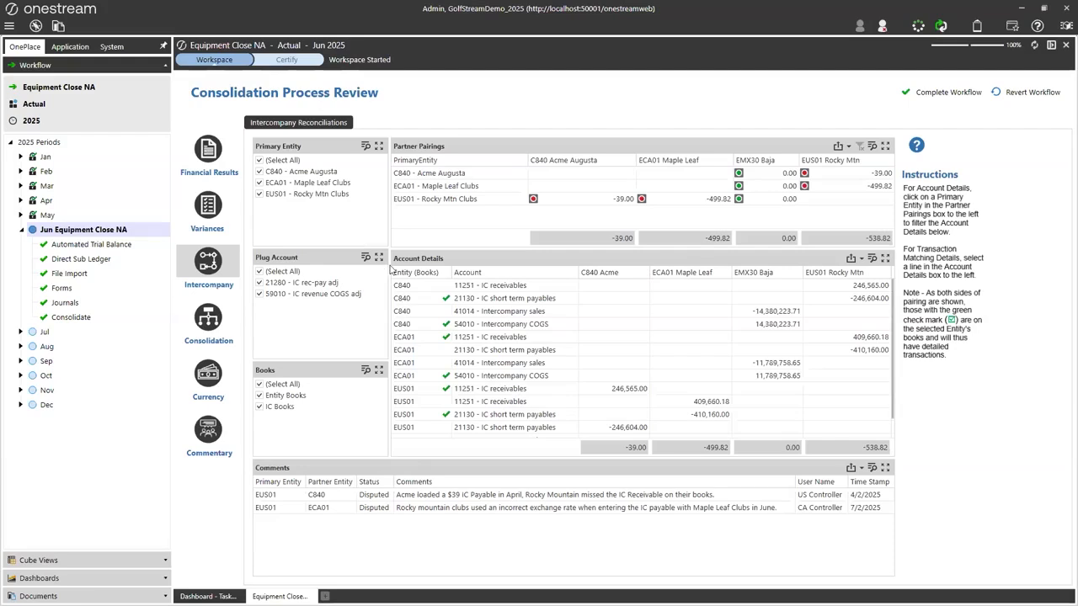
{"action": "left_click", "coordinate": [206, 322]}
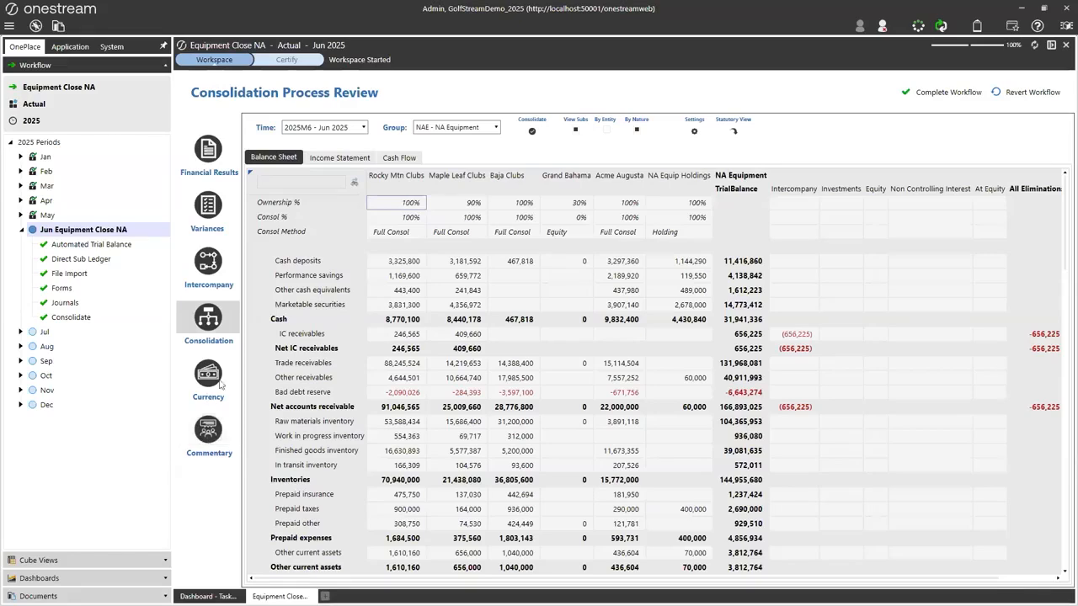
{"action": "scroll", "coordinate": [900, 383], "scroll_direction": "down", "scroll_amount": 4}
{"action": "scroll", "coordinate": [899, 383], "scroll_direction": "down", "scroll_amount": 9}
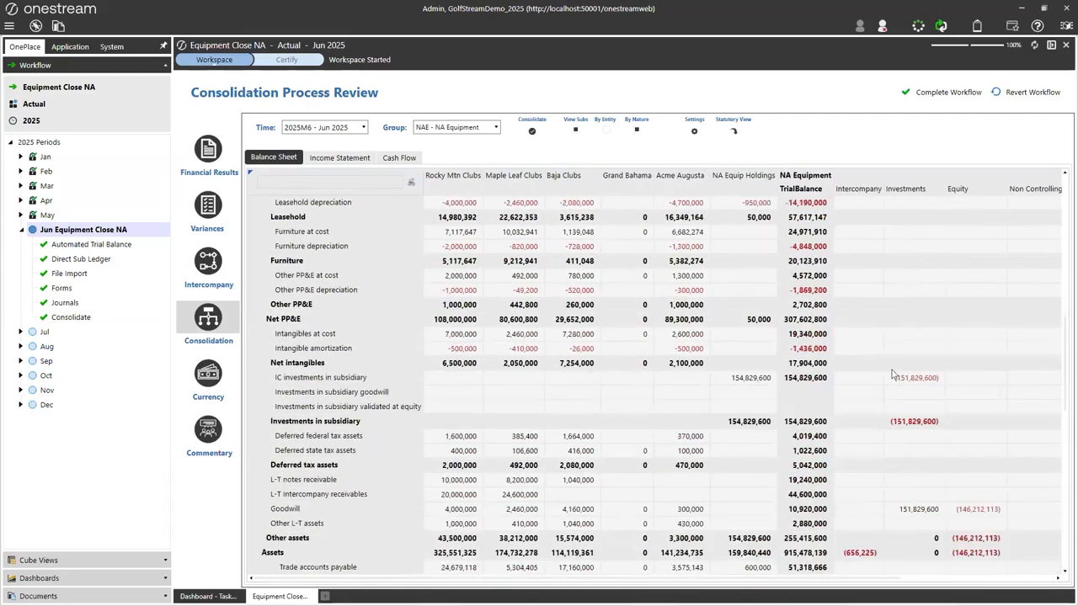
{"action": "scroll", "coordinate": [903, 355], "scroll_direction": "down", "scroll_amount": 1}
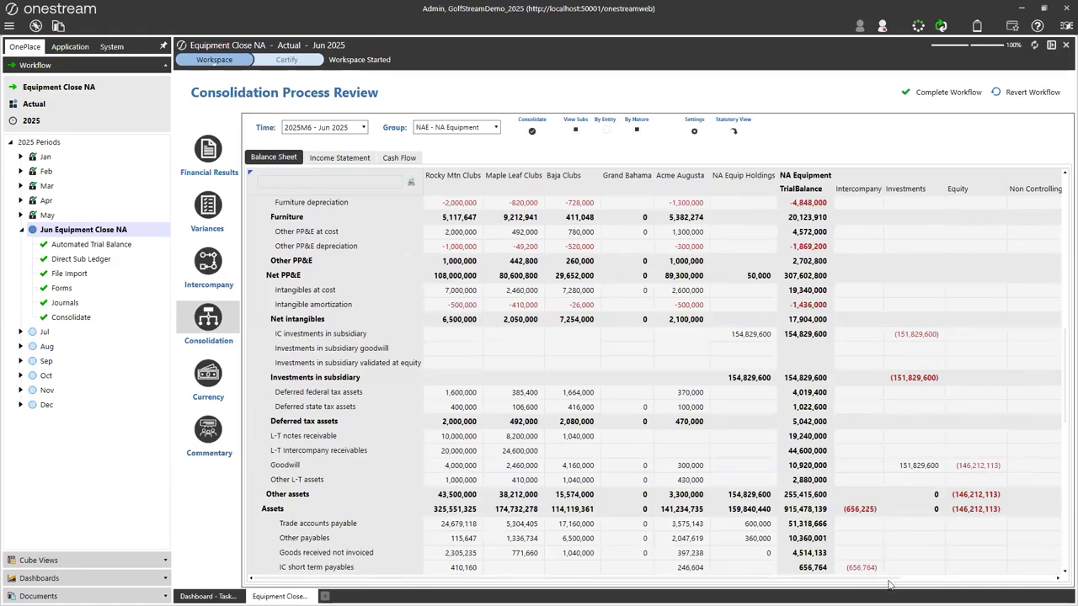
Review NA Equipment's June constant currency analysis, charting the net income waterfall and checking the selectable currencies
{"action": "scroll", "coordinate": [910, 499], "scroll_direction": "down", "scroll_amount": 2}
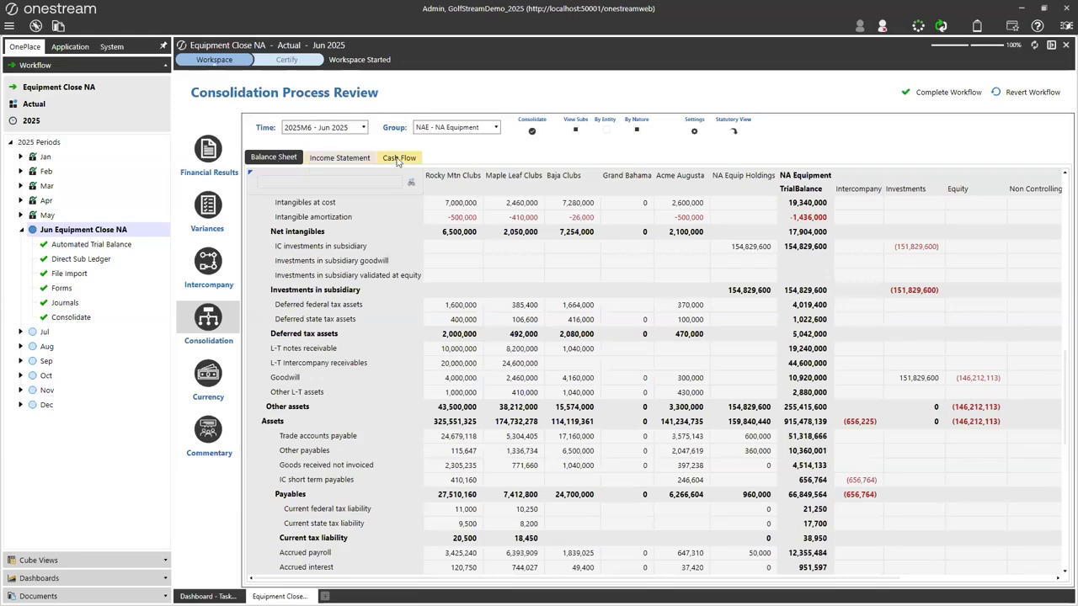
{"action": "left_click", "coordinate": [216, 374]}
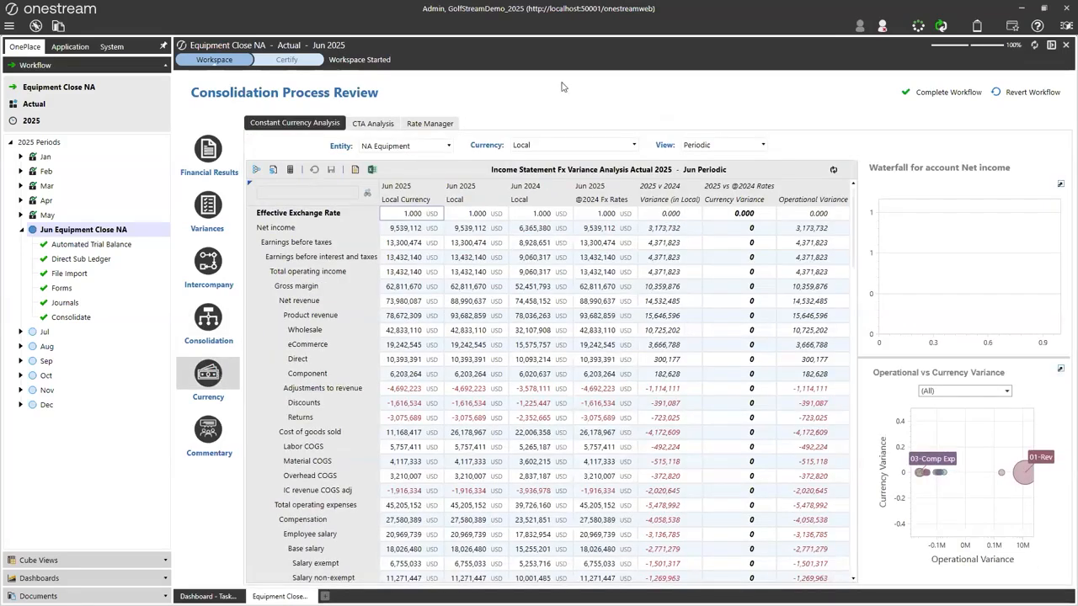
{"action": "left_click", "coordinate": [411, 226]}
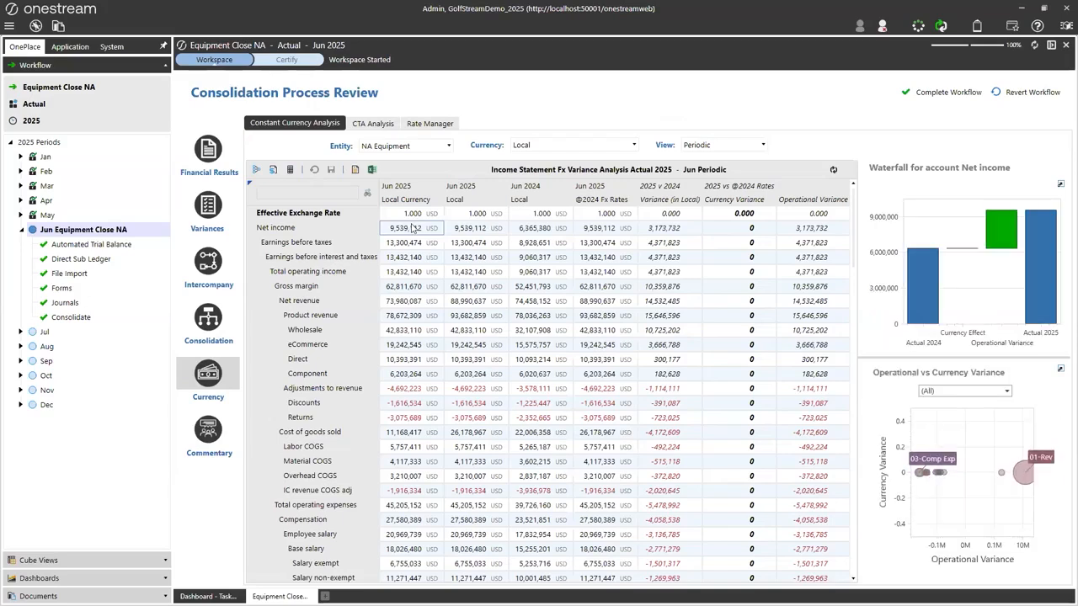
{"action": "left_click", "coordinate": [556, 151]}
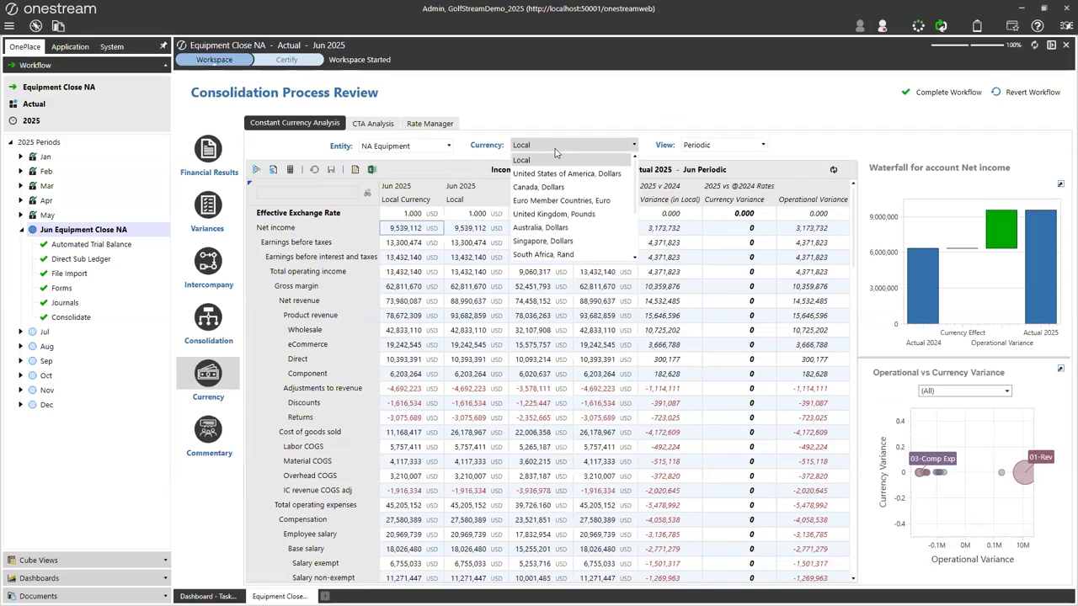
{"action": "left_click", "coordinate": [555, 152]}
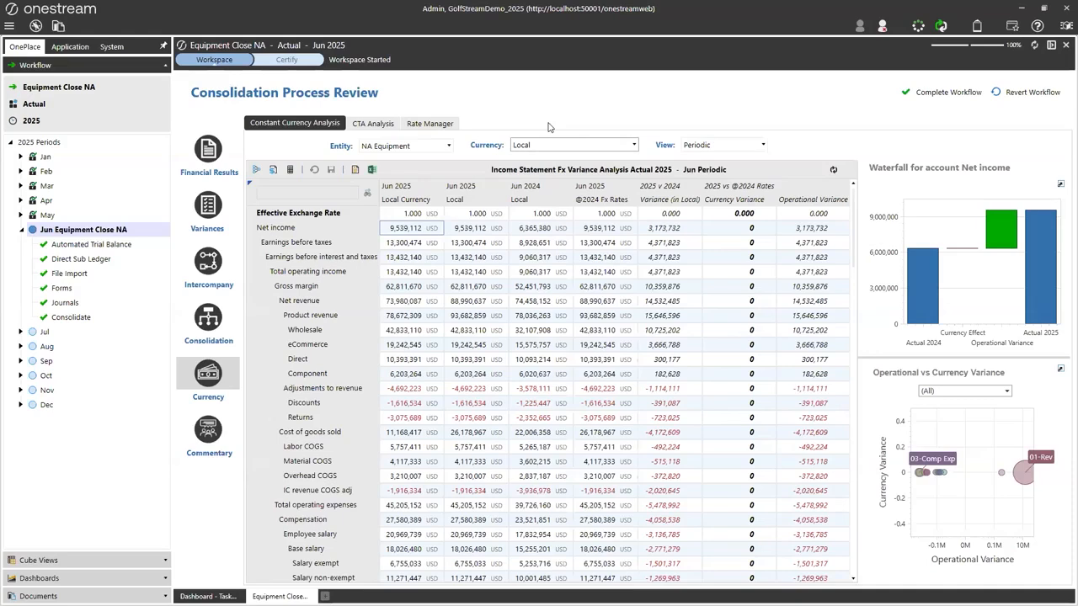
Examine the FX Rates Manager, including the Federal Reserve FX rates website and the FX rates analysis
{"action": "left_click", "coordinate": [447, 123]}
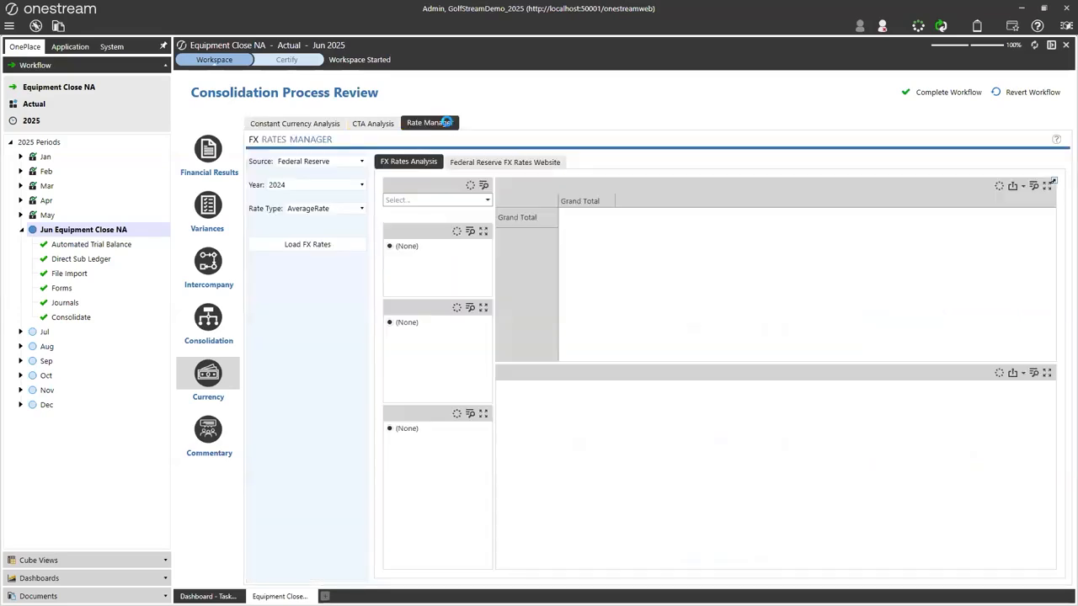
{"action": "left_click", "coordinate": [528, 163]}
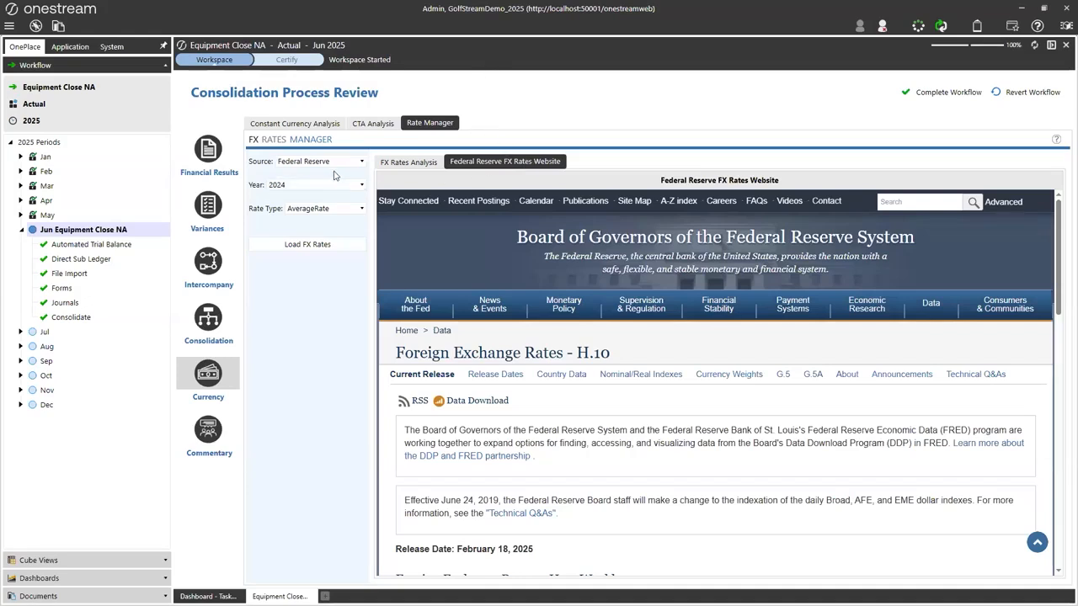
{"action": "left_click", "coordinate": [409, 163]}
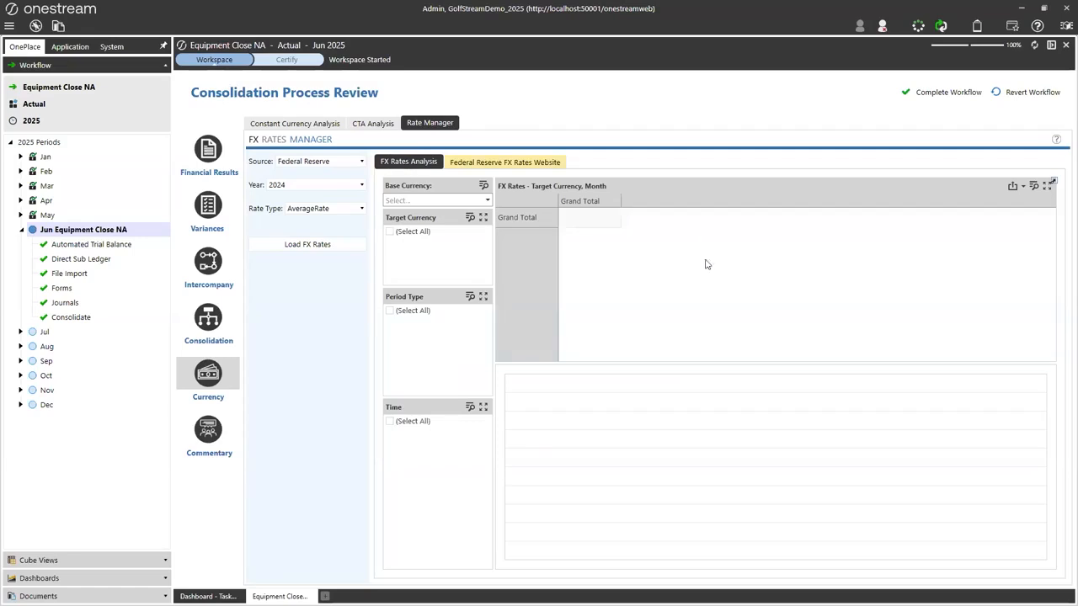
Review the commentary filtered to the Actual scenario only, and check the log of task activity
{"action": "left_click", "coordinate": [207, 440]}
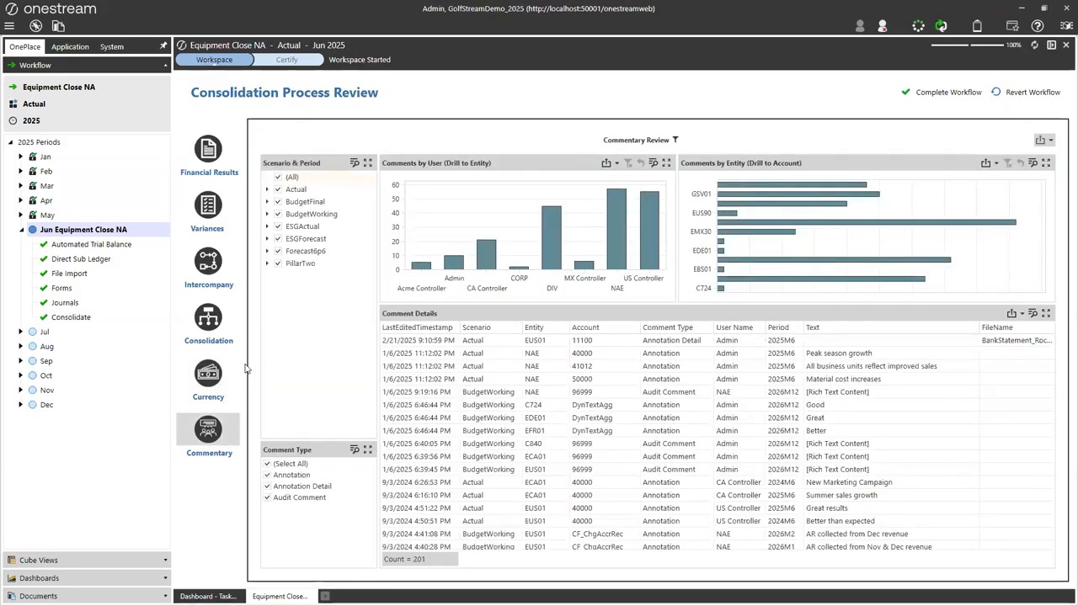
{"action": "left_click", "coordinate": [279, 179]}
{"action": "left_click", "coordinate": [279, 191]}
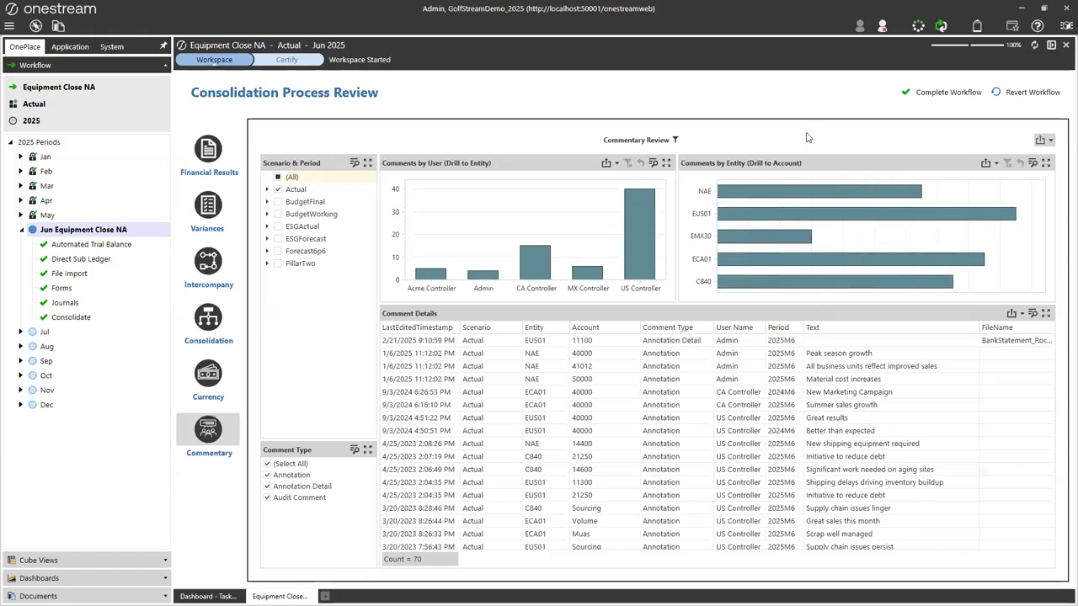
{"action": "left_click", "coordinate": [920, 26]}
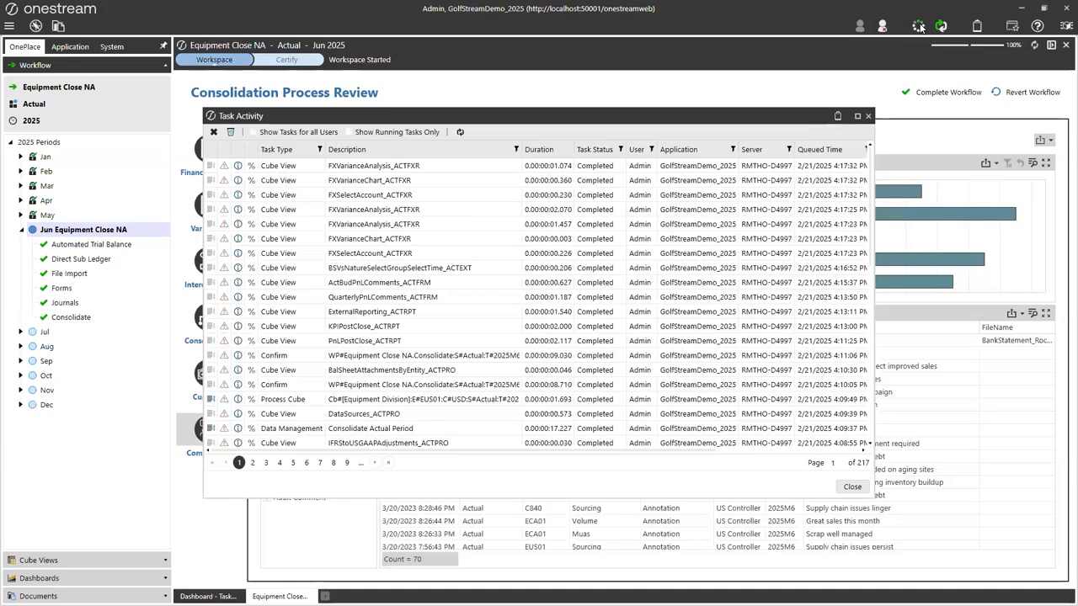
{"action": "left_click", "coordinate": [867, 116]}
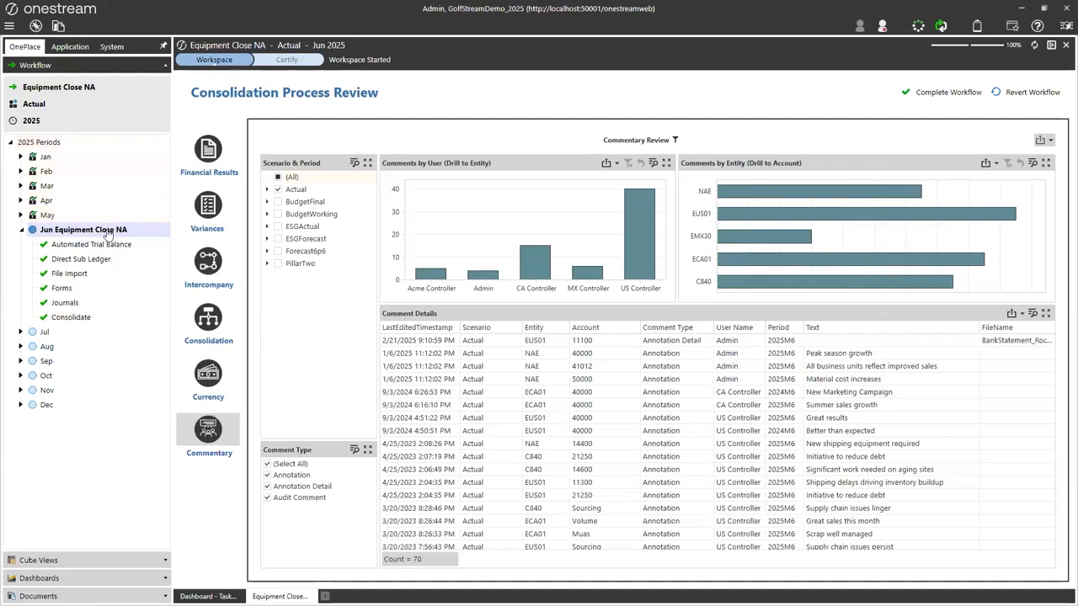
Complete the workspace stage for Jun Equipment Close NA and open the Consolidation questionnaire in its certification
{"action": "left_click", "coordinate": [905, 91]}
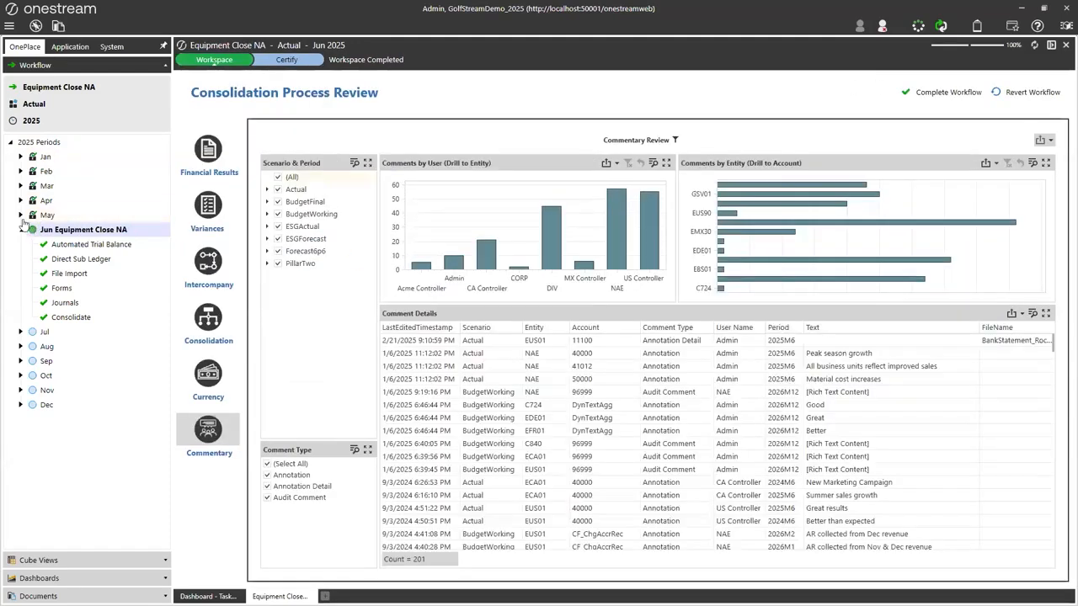
{"action": "left_click", "coordinate": [278, 61]}
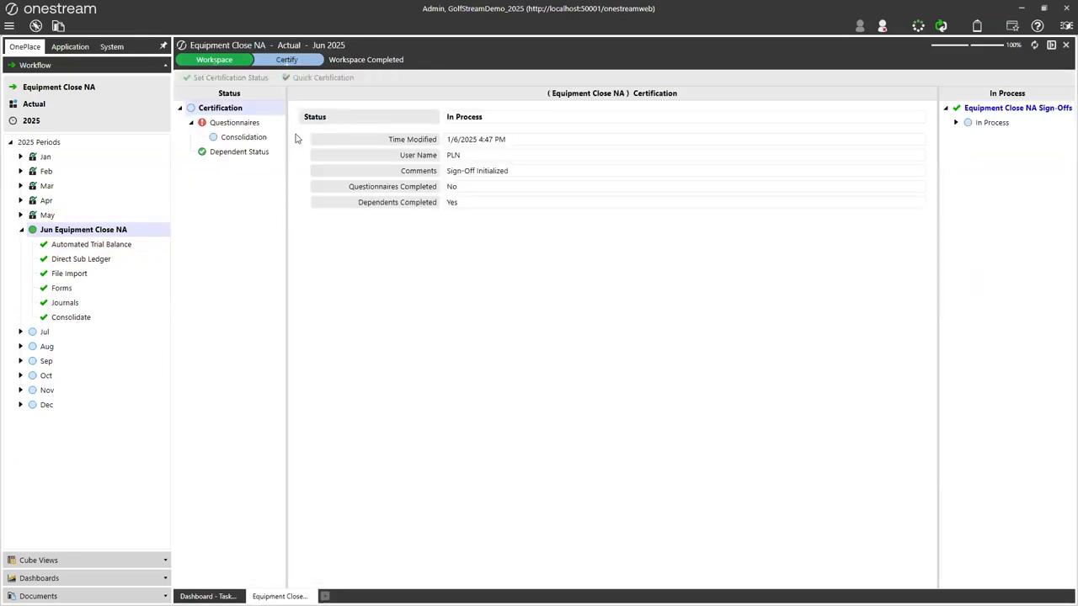
{"action": "left_click", "coordinate": [247, 136]}
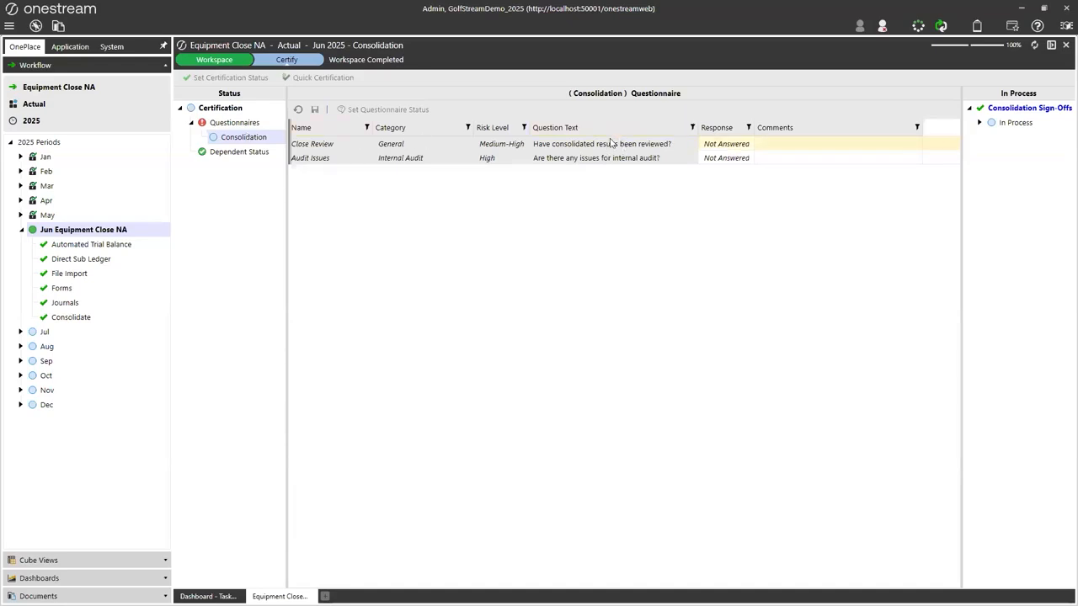
Answer Yes to the Close Review question and No to the Audit Issues question, and save the questionnaire
{"action": "left_click", "coordinate": [741, 150]}
{"action": "left_click", "coordinate": [741, 145]}
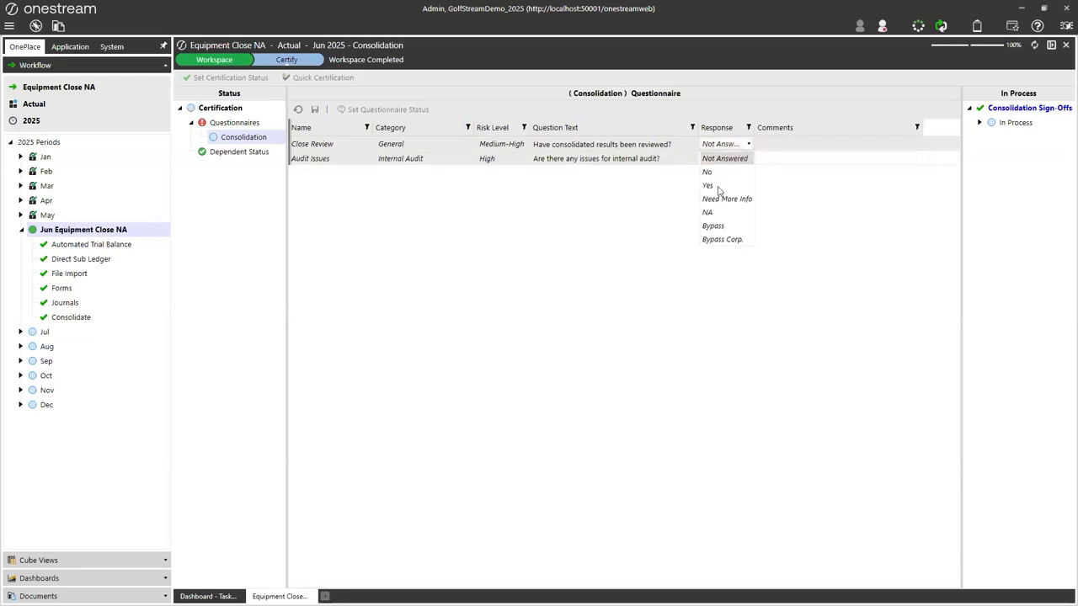
{"action": "left_click", "coordinate": [715, 186]}
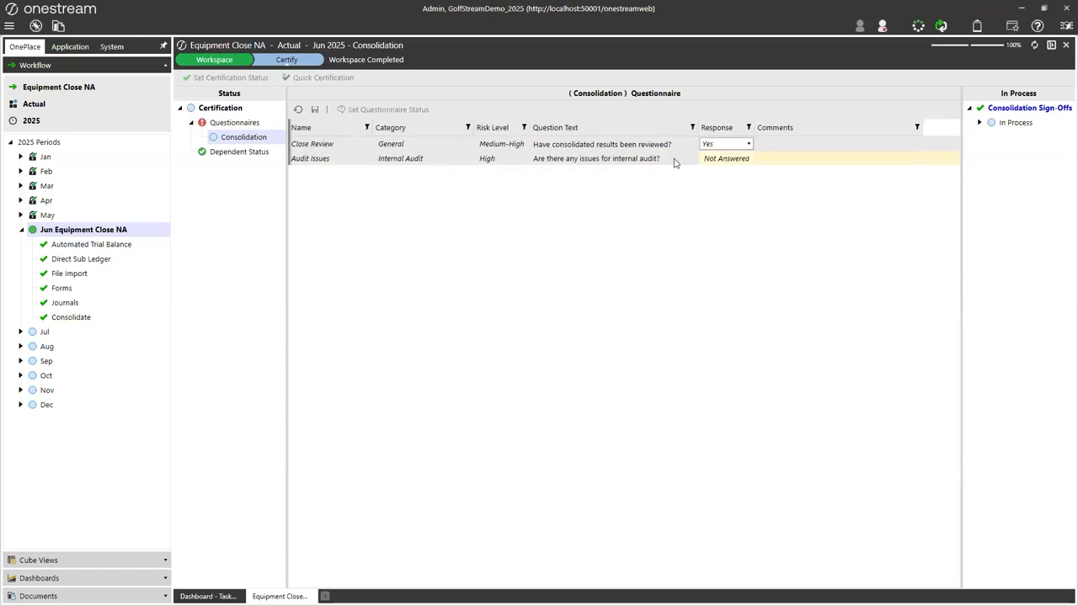
{"action": "left_click", "coordinate": [733, 159]}
{"action": "left_click", "coordinate": [733, 161]}
{"action": "left_click", "coordinate": [714, 192]}
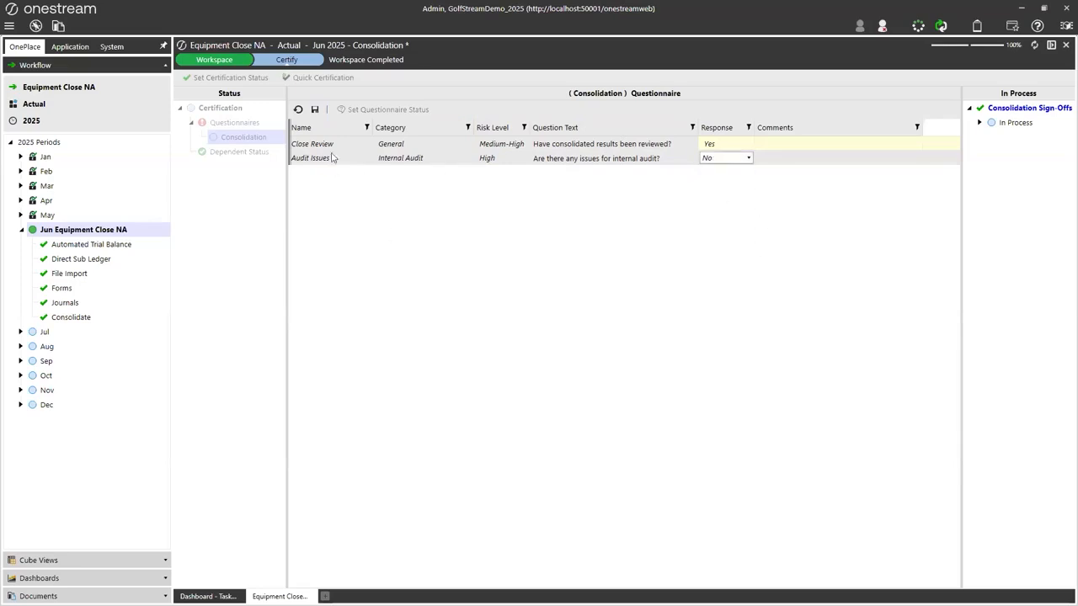
{"action": "left_click", "coordinate": [314, 109]}
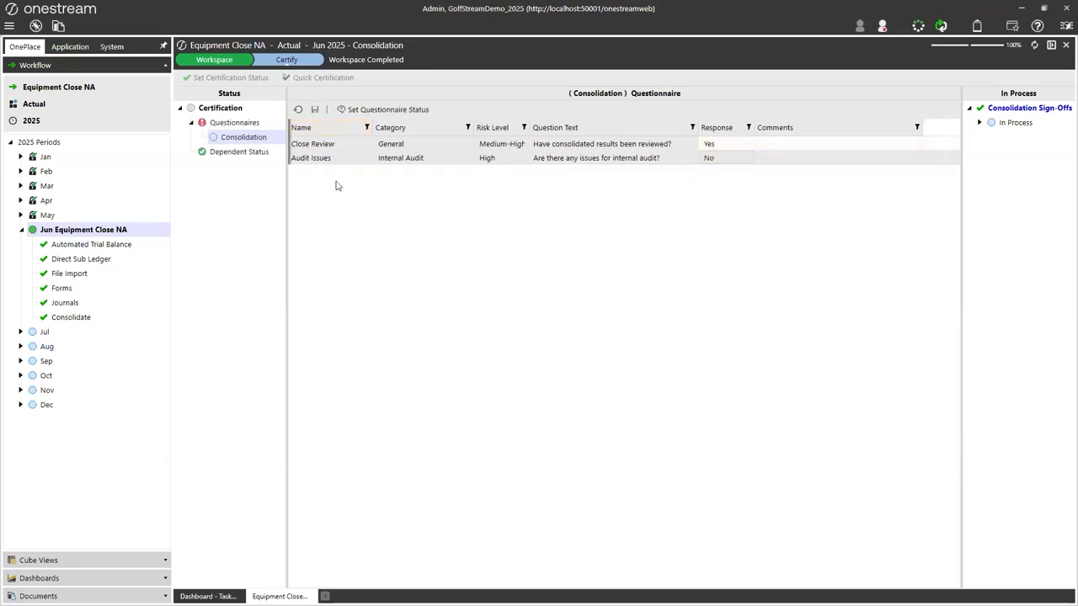
Sign off the Consolidation questionnaire as Completed without comments
{"action": "left_click", "coordinate": [358, 109]}
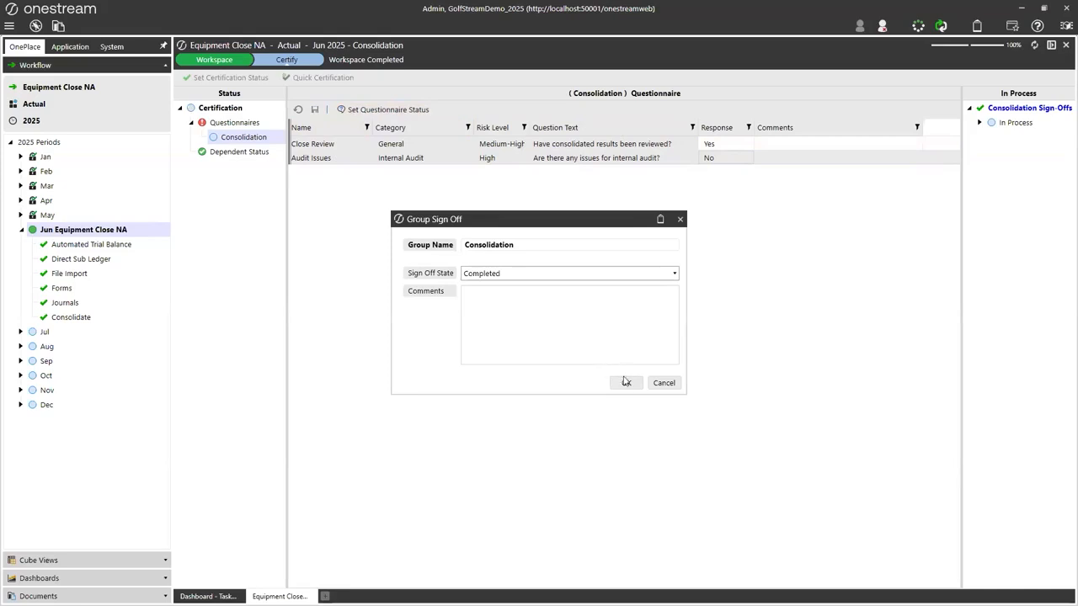
{"action": "left_click", "coordinate": [549, 298]}
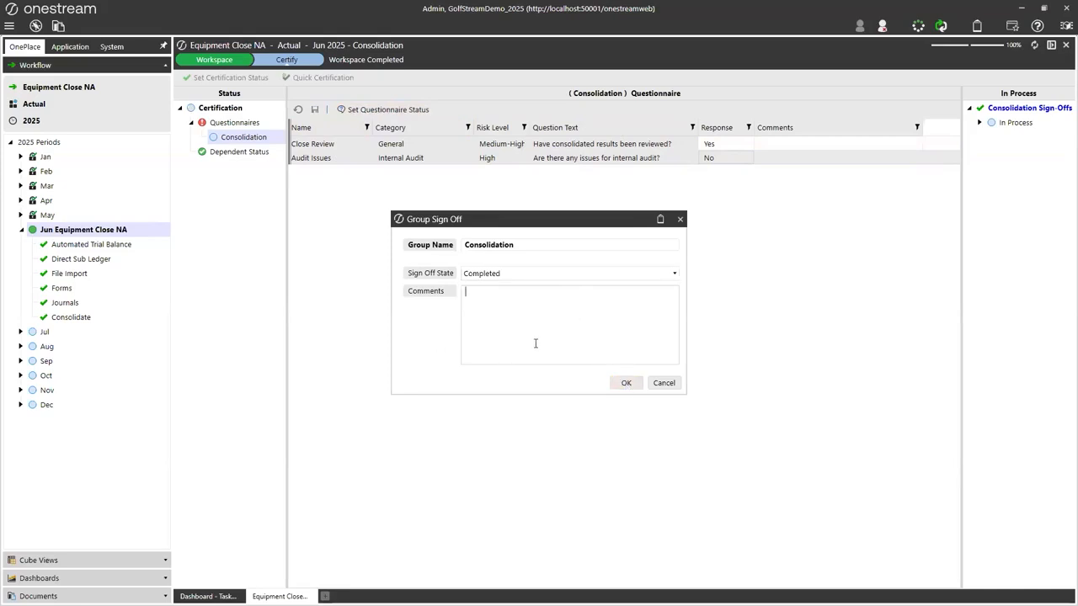
{"action": "left_click", "coordinate": [628, 383]}
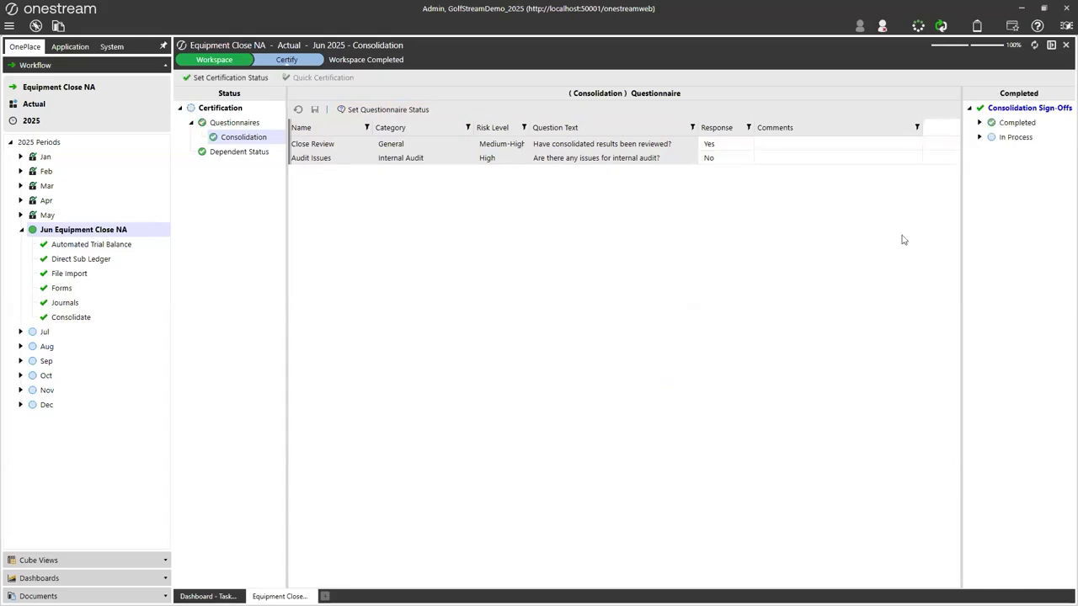
Set the Equipment Close NA certification to Certified and lock the Jun Equipment Close NA workflow
{"action": "left_click", "coordinate": [251, 108]}
{"action": "left_click", "coordinate": [263, 78]}
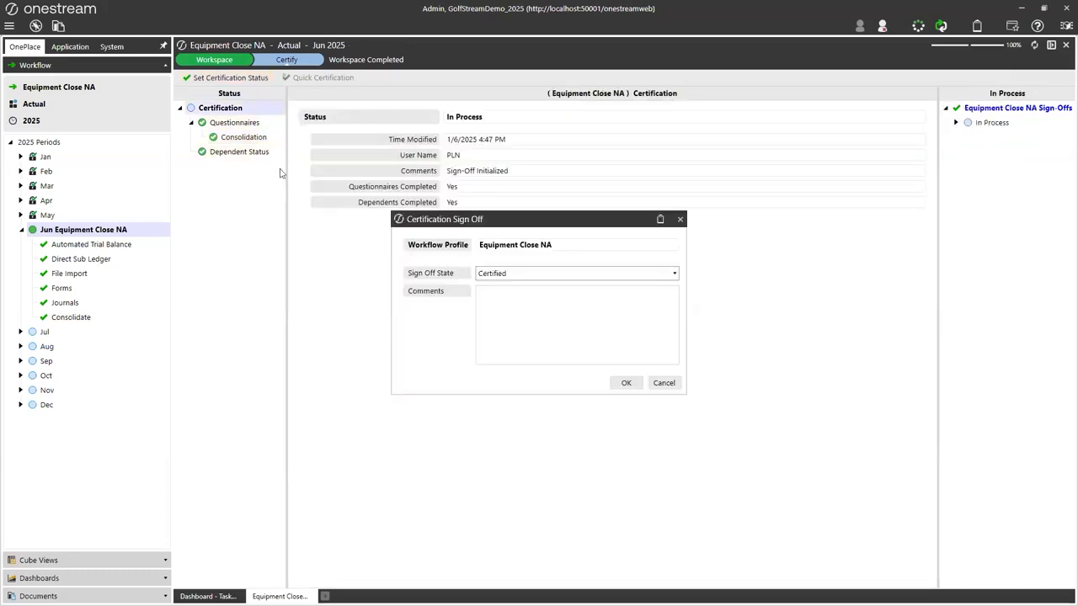
{"action": "left_click", "coordinate": [628, 383]}
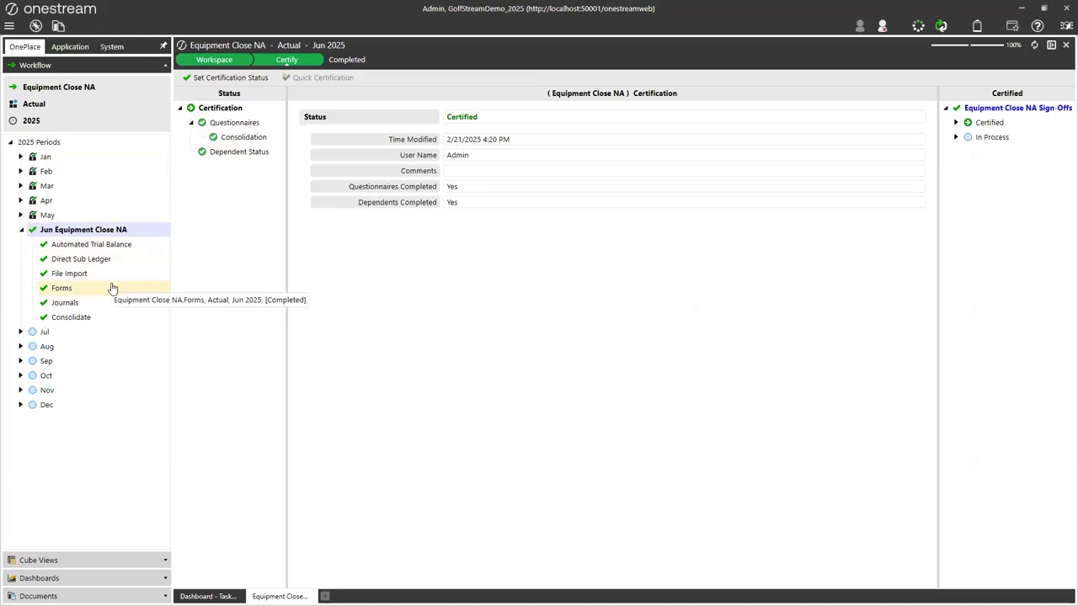
{"action": "right_click", "coordinate": [104, 232]}
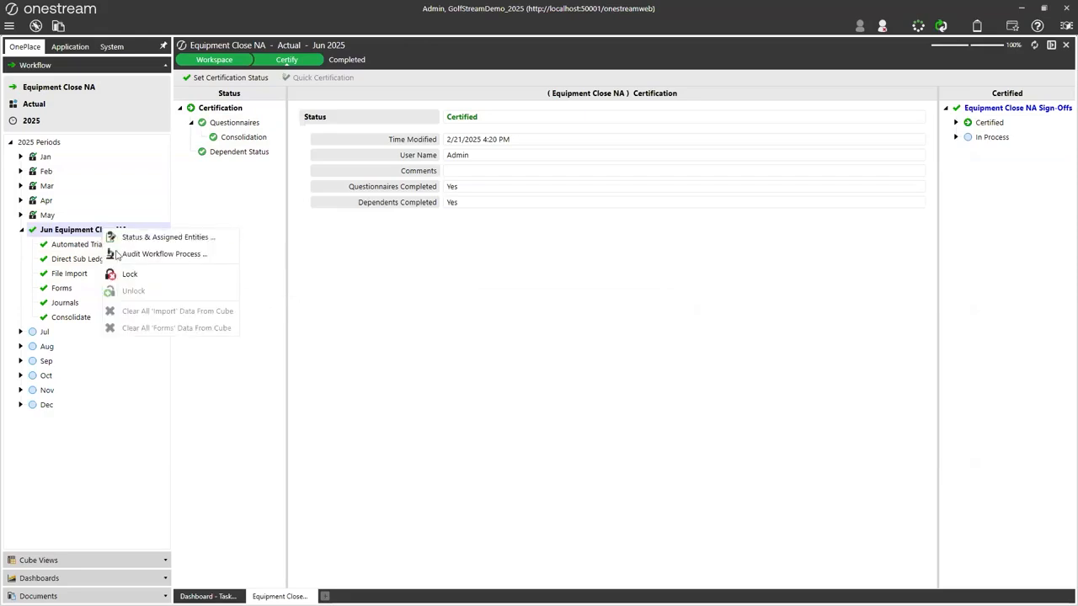
{"action": "left_click", "coordinate": [131, 275]}
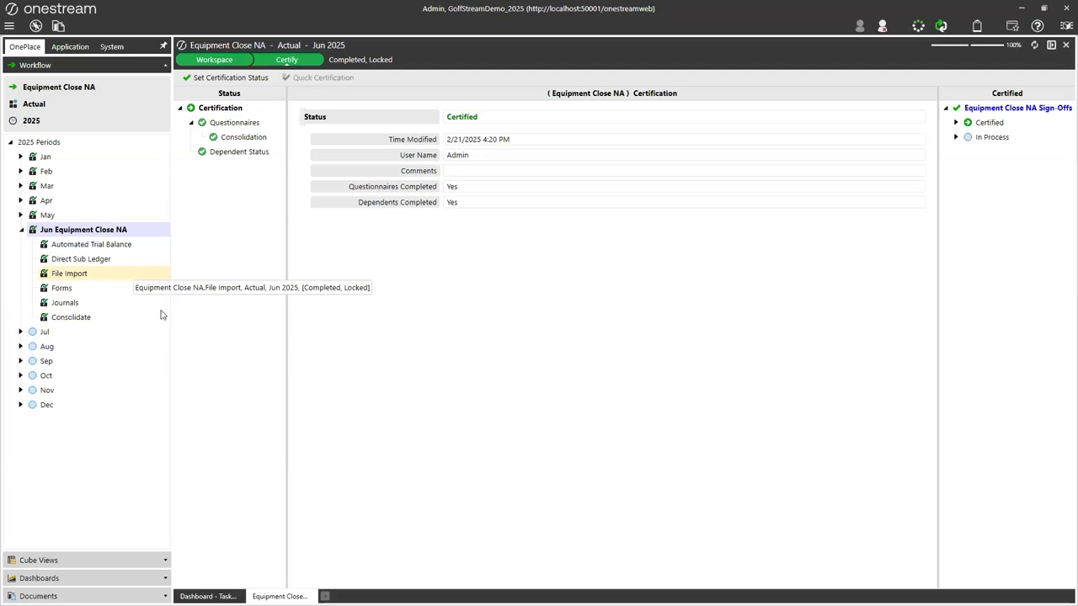
Check the Task Manager's refreshed analysis of the 2025M6 close tasks and return to the standard landing page
{"action": "left_click", "coordinate": [240, 597]}
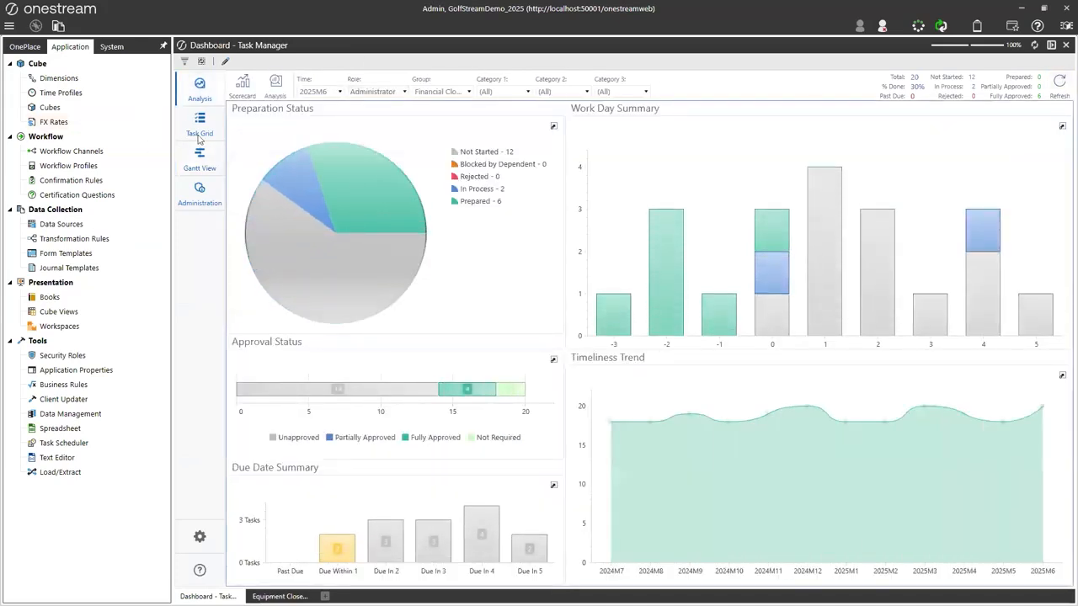
{"action": "left_click", "coordinate": [1035, 45]}
{"action": "left_click", "coordinate": [209, 91]}
{"action": "left_click", "coordinate": [18, 47]}
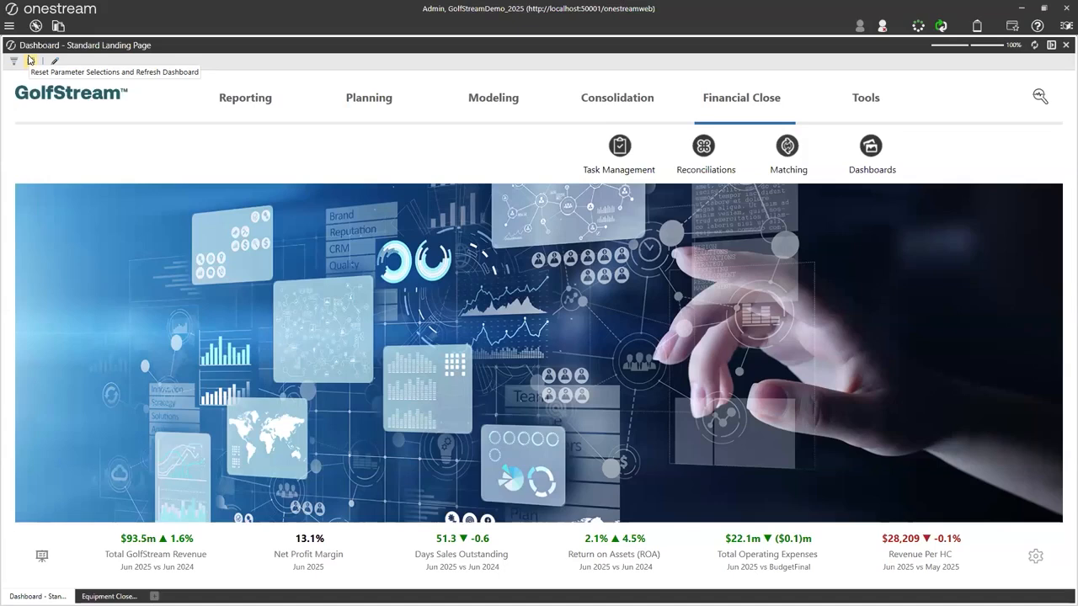
Open Financial Reporting and view the NA Equipment overview and income statement with variance commentary
{"action": "left_click", "coordinate": [224, 102]}
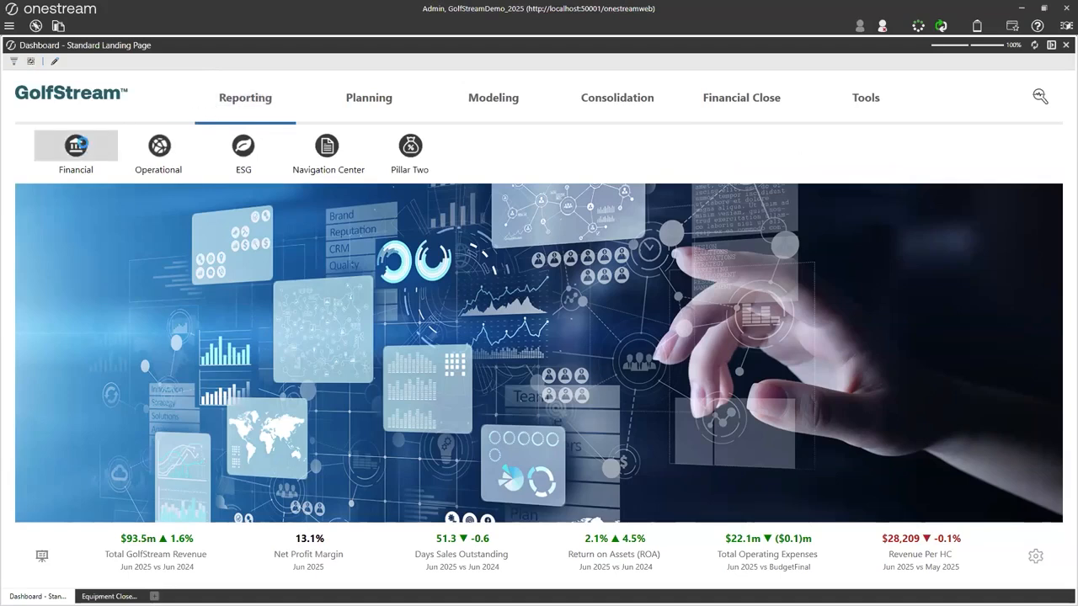
{"action": "left_click", "coordinate": [76, 147]}
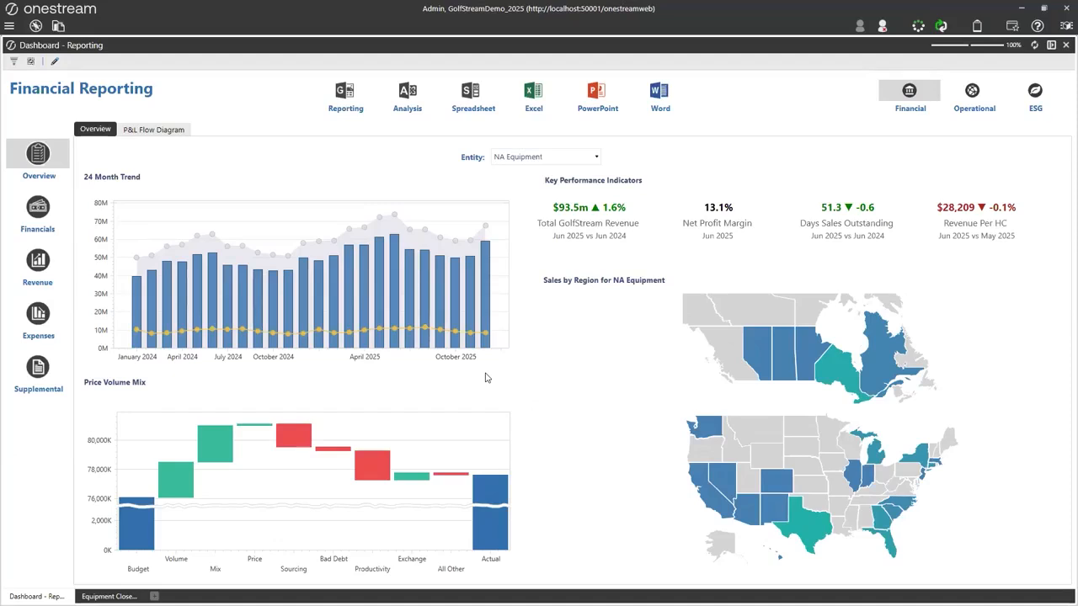
{"action": "left_click", "coordinate": [38, 213]}
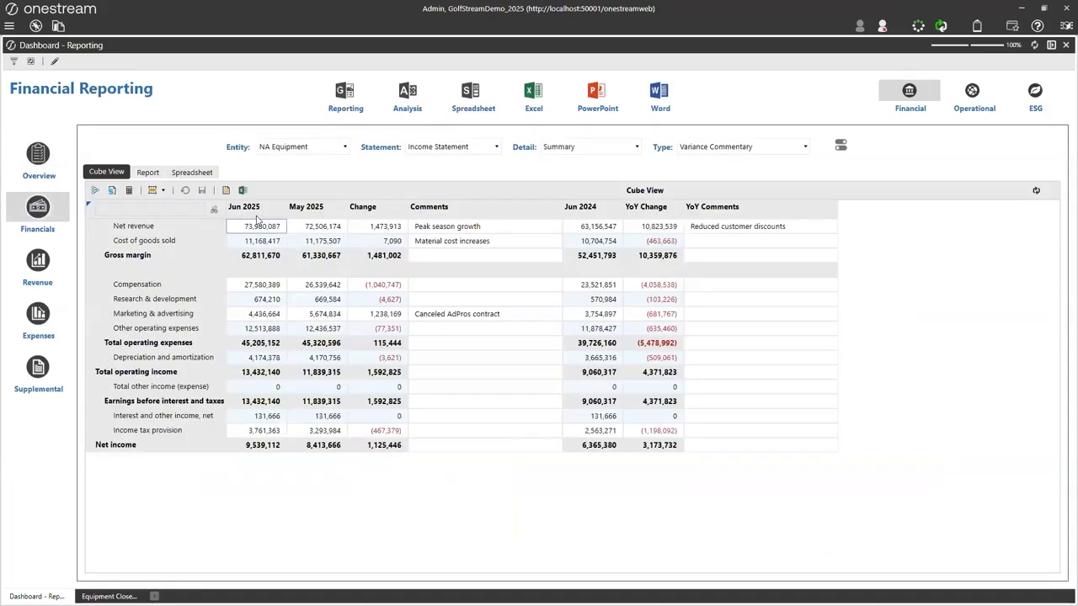
Show the NA Equipment income statement at the Detail level and check the available report types
{"action": "left_click", "coordinate": [582, 149]}
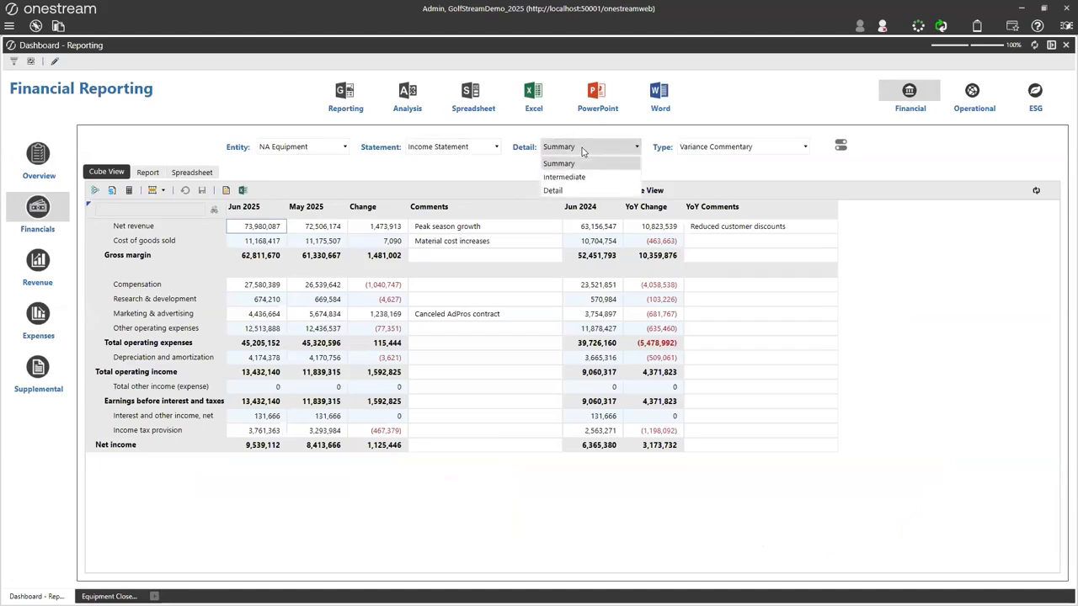
{"action": "left_click", "coordinate": [560, 189]}
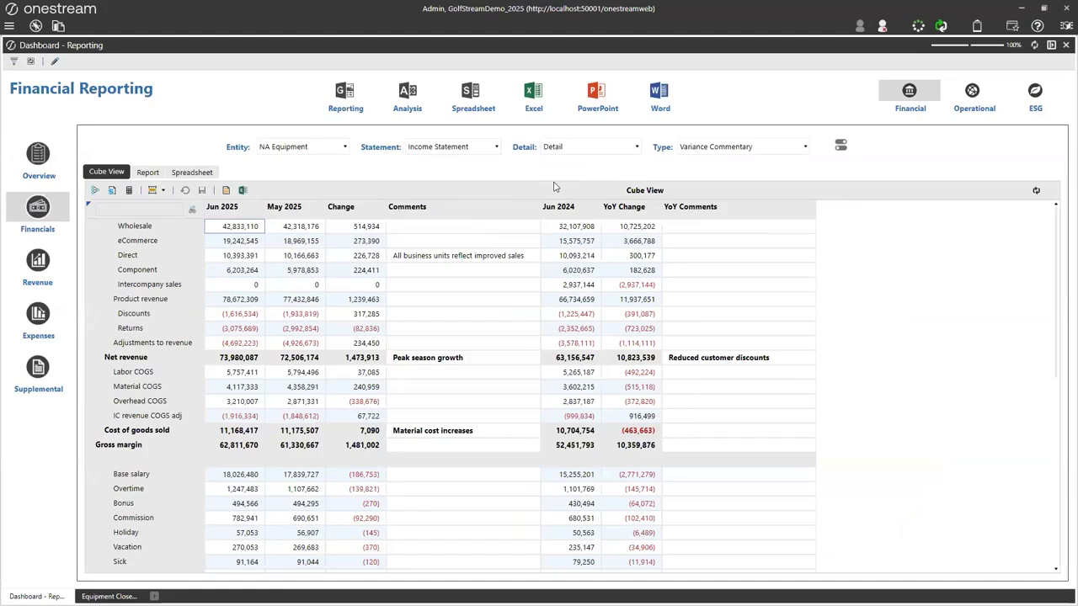
{"action": "left_click", "coordinate": [700, 149]}
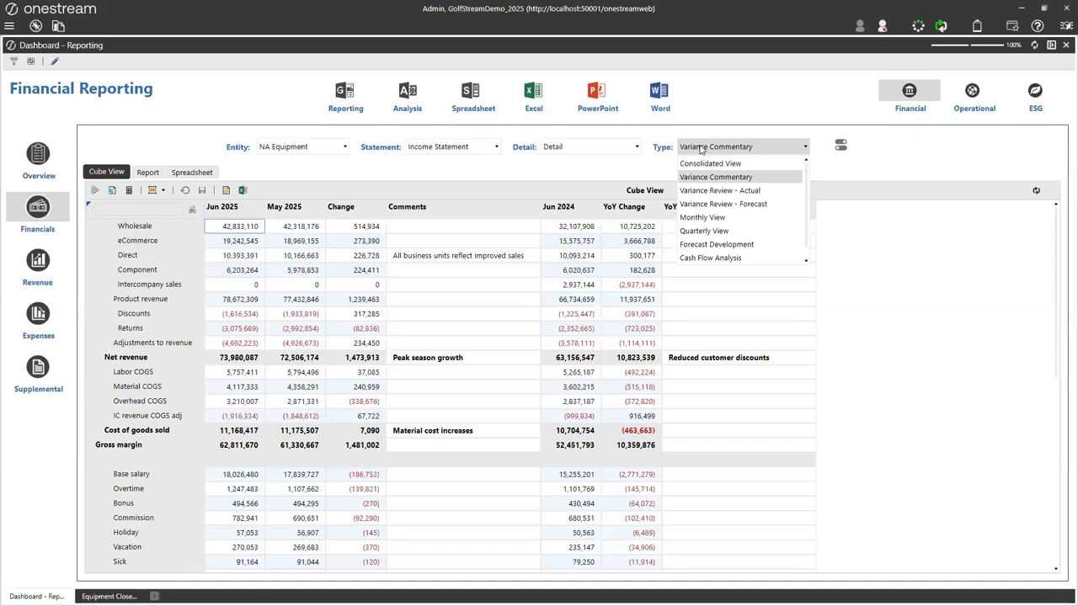
{"action": "left_click", "coordinate": [592, 172]}
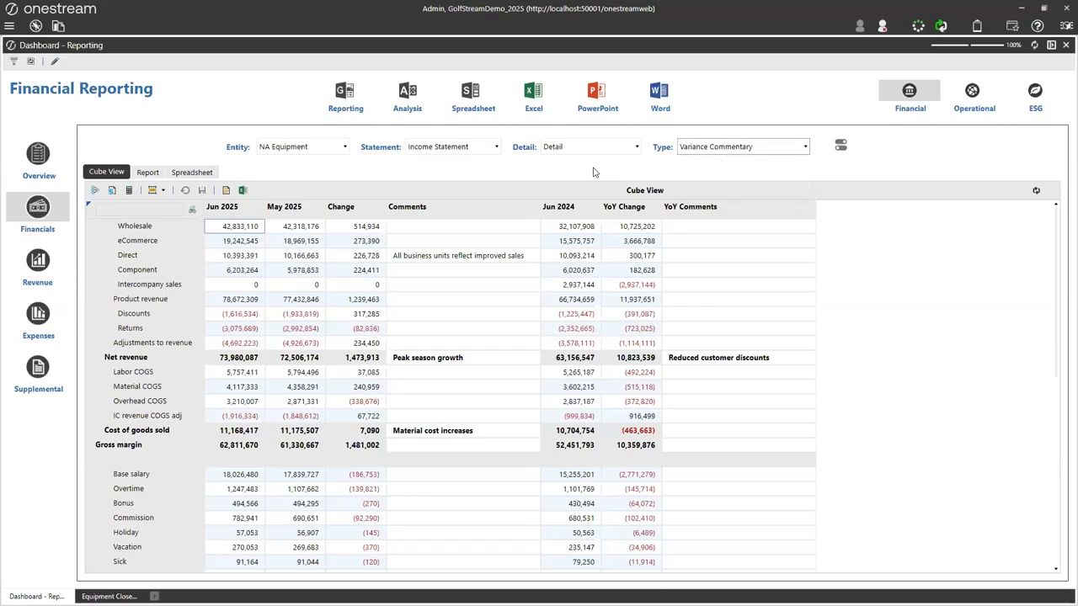
Start a PowerPoint report from the financial statements, using the document FinancialHQ.MonthlyOperationalReview2025.XFDoc.pptx
{"action": "left_click", "coordinate": [592, 99]}
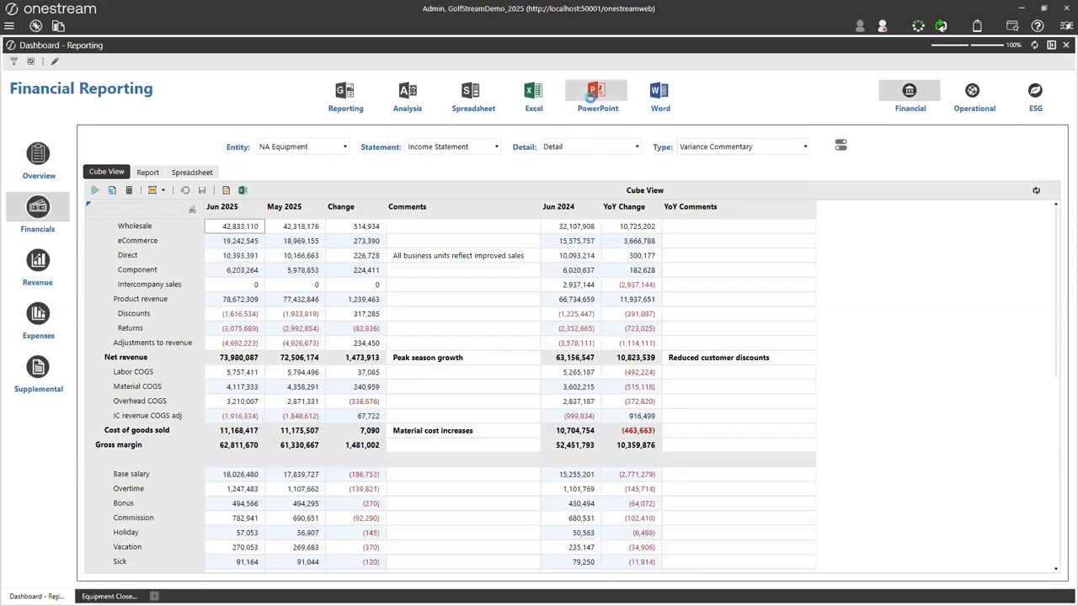
{"action": "left_click", "coordinate": [493, 200]}
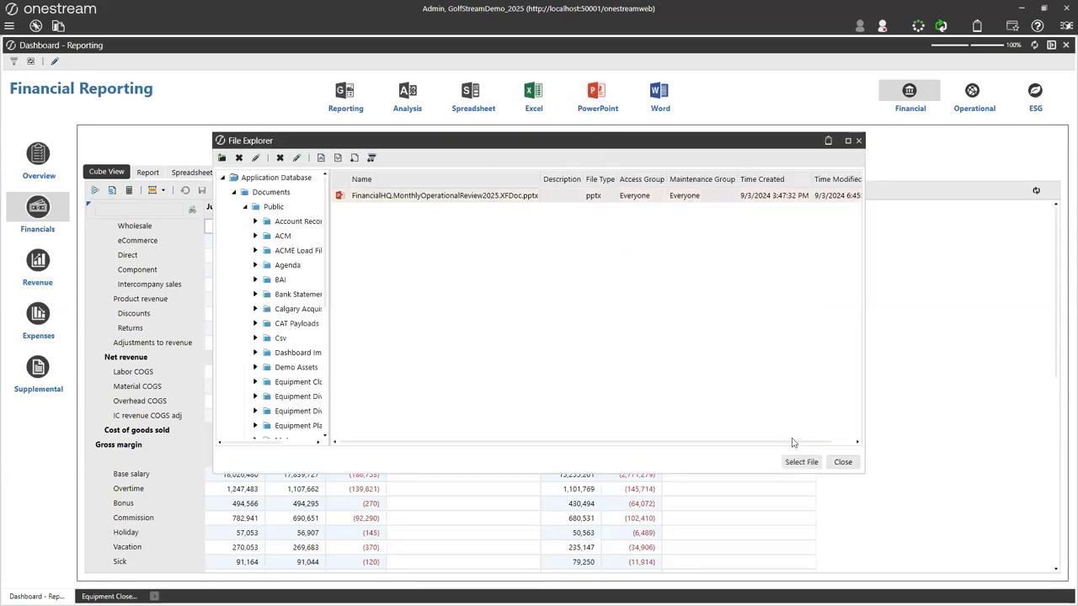
{"action": "left_click", "coordinate": [801, 462]}
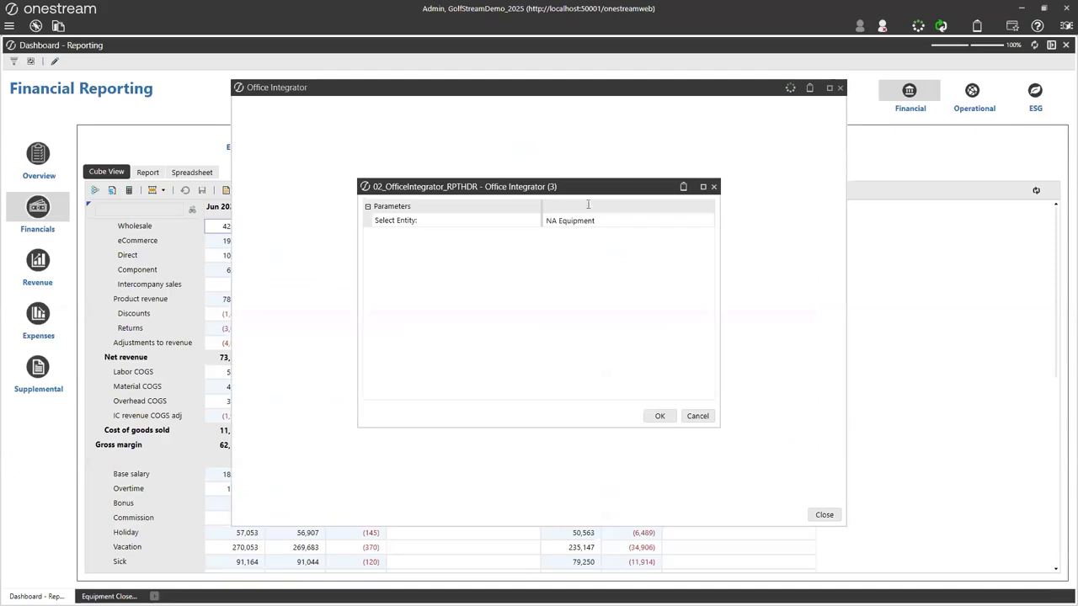
Generate the monthly operational review presentation for the NA Equipment entity and maximize the resulting deck in PowerPoint
{"action": "left_click", "coordinate": [637, 226]}
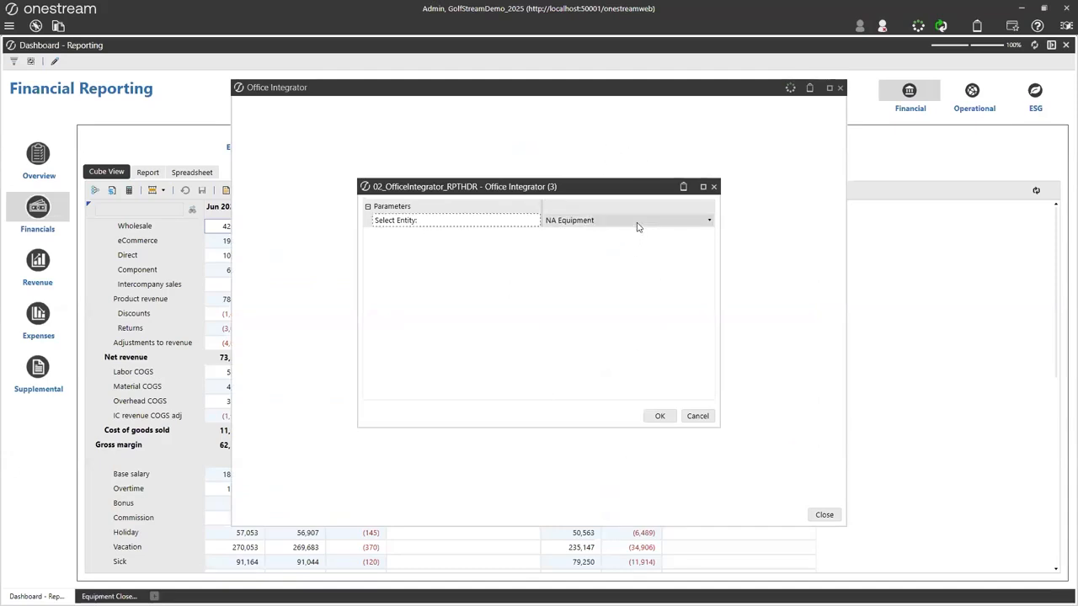
{"action": "left_click", "coordinate": [637, 227]}
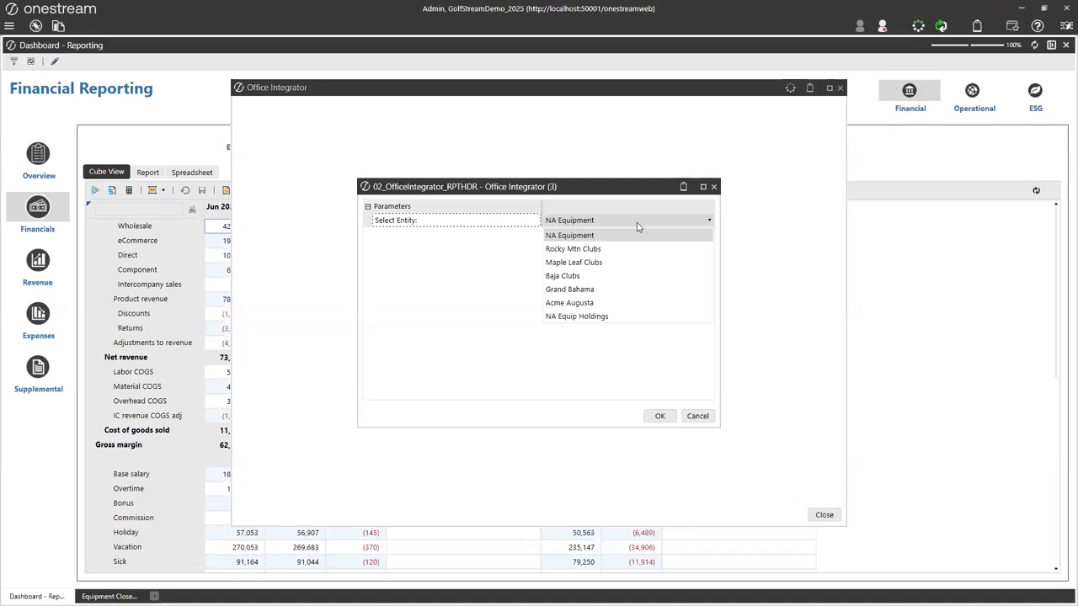
{"action": "left_click", "coordinate": [636, 225]}
{"action": "left_click", "coordinate": [656, 415]}
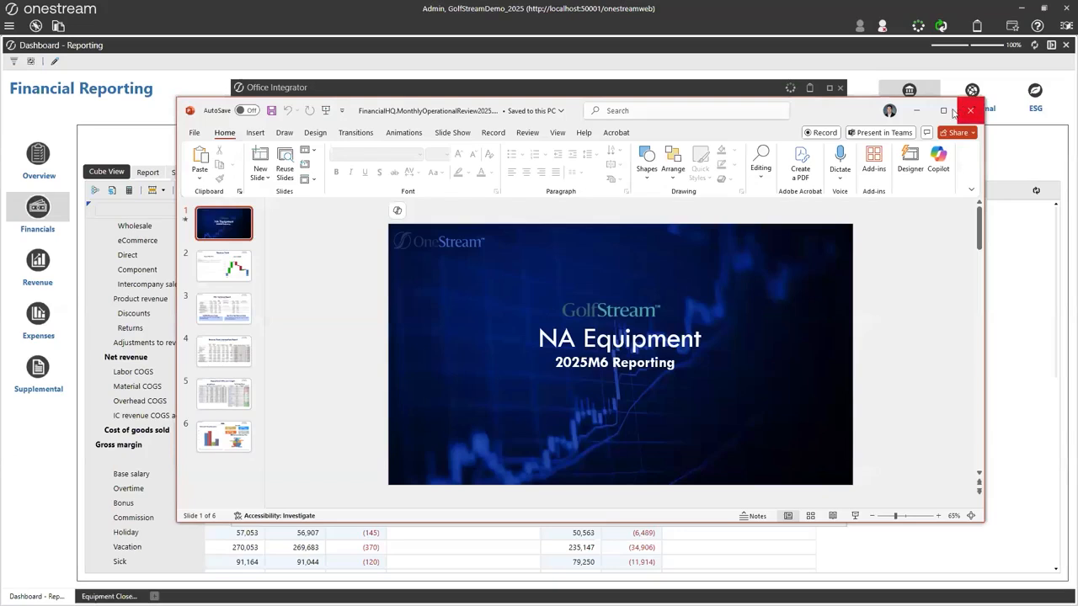
{"action": "left_click", "coordinate": [967, 101]}
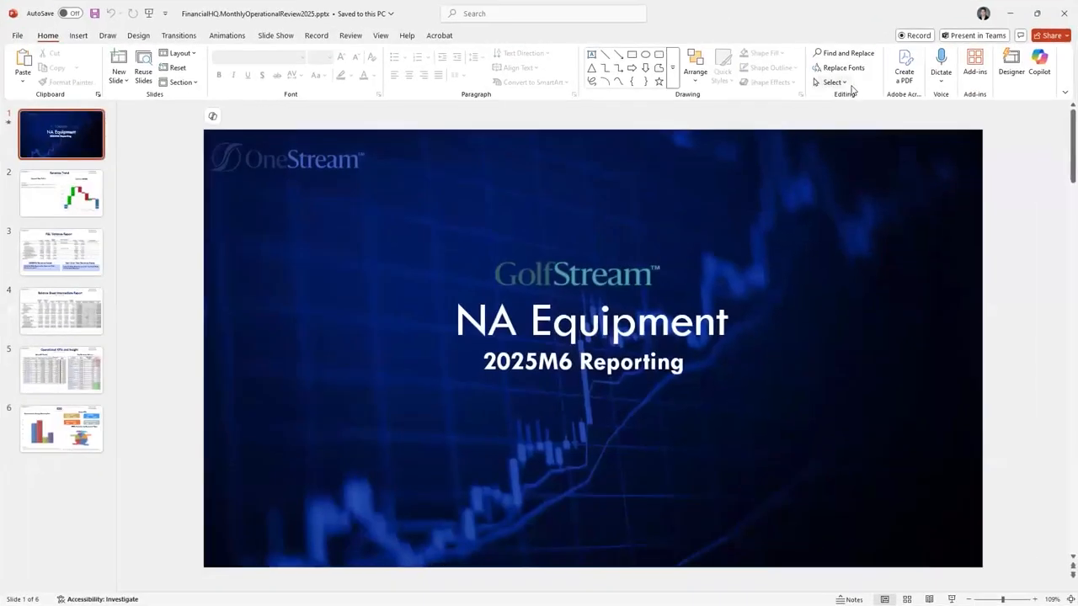